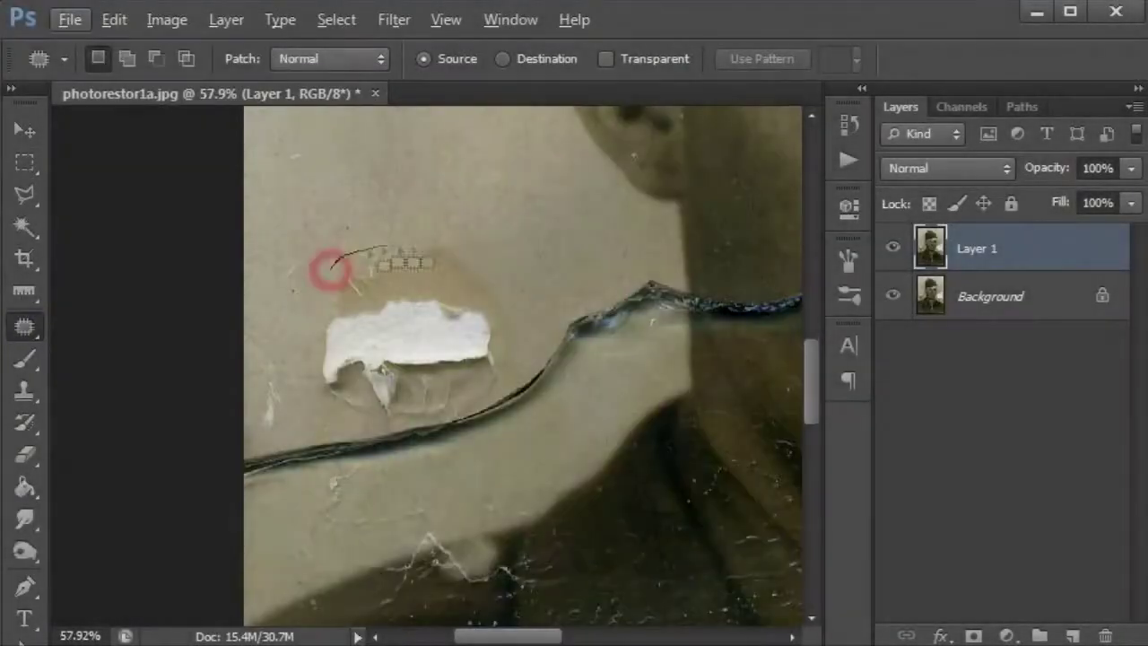
- Patch the large torn areas and a small damaged spot on the right with clean nearby paper
drag(403, 262, 481, 419)
drag(413, 341, 412, 180)
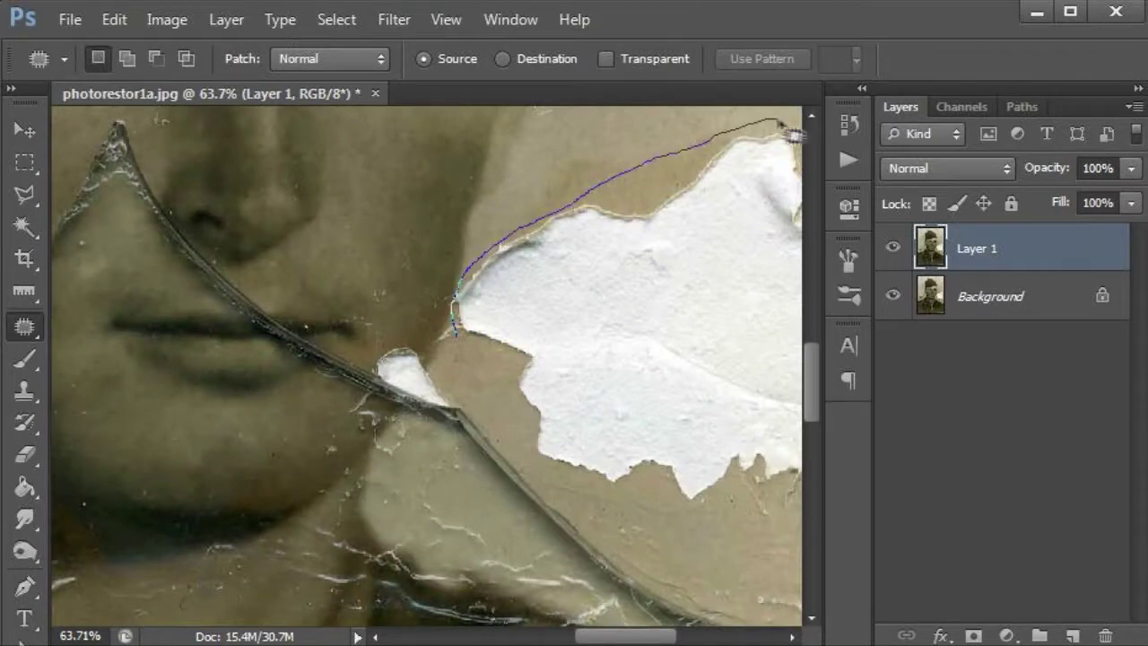
mouse_move(793, 133)
mouse_down()
mouse_move(649, 134)
mouse_move(700, 229)
mouse_up()
drag(277, 350, 277, 341)
scroll(277, 350, down, 5)
drag(423, 358, 439, 139)
scroll(389, 282, up, 5)
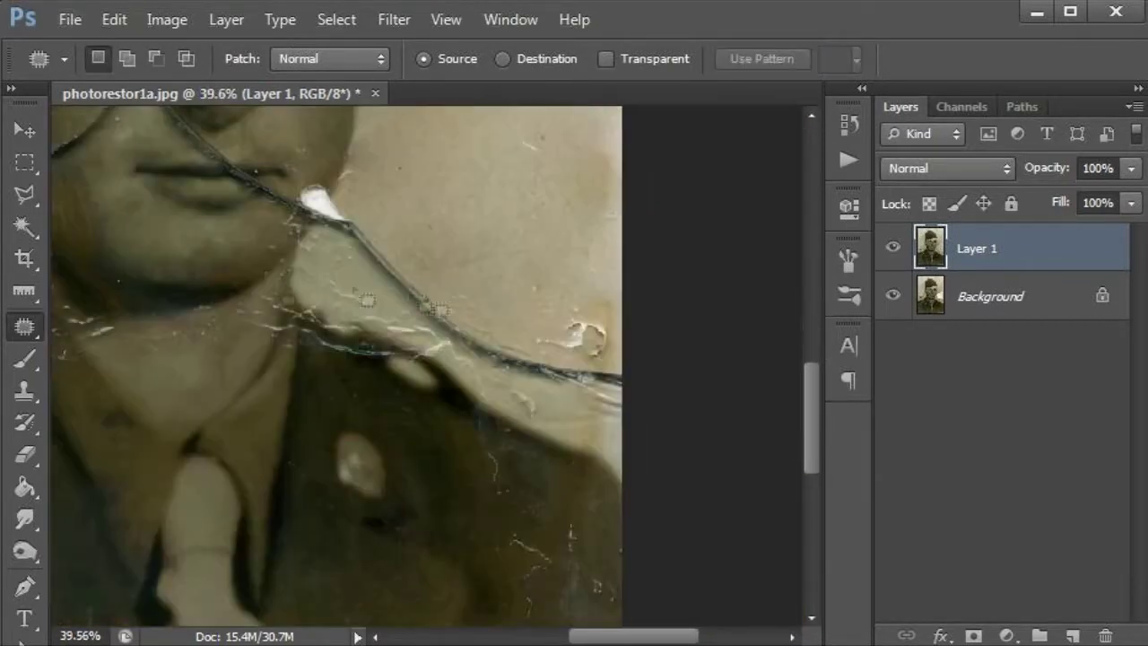
drag(619, 256, 547, 269)
scroll(581, 332, down, 3)
scroll(389, 397, down, 1)
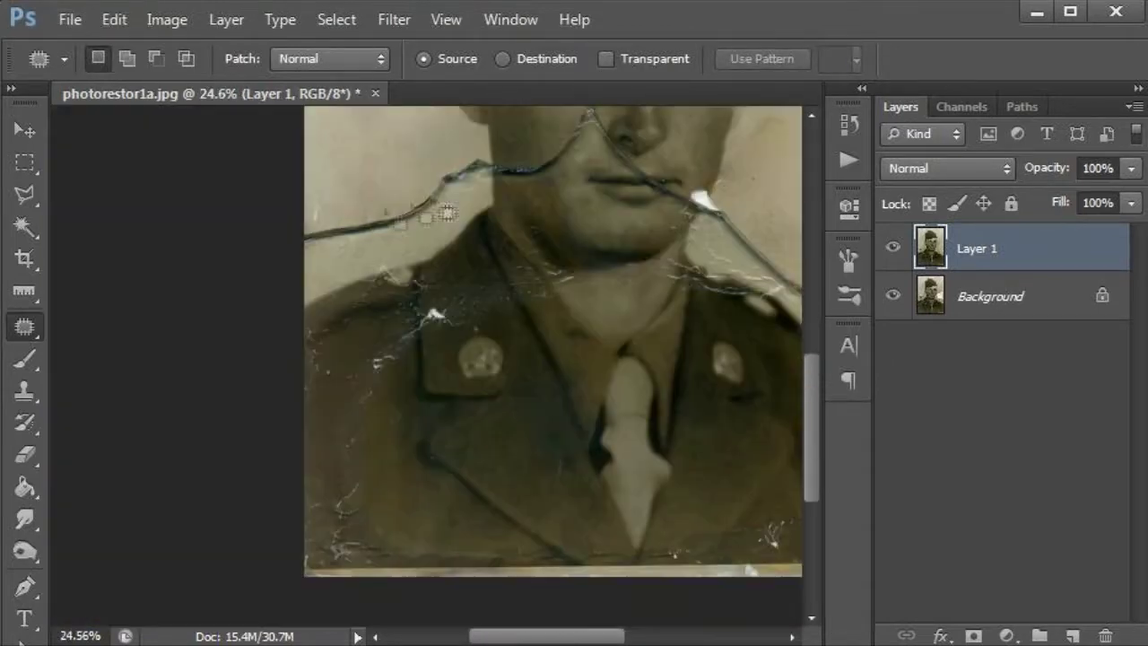
scroll(390, 397, up, 5)
- Spot-heal the middle part of the crack beside the soldier's jaw
key(shift+j)
scroll(479, 183, up, 2)
drag(502, 235, 321, 248)
- Pick the Healing Brush and sample clean background beside the crack, briefly trying the Clone Stamp
right_click(24, 327)
click(99, 347)
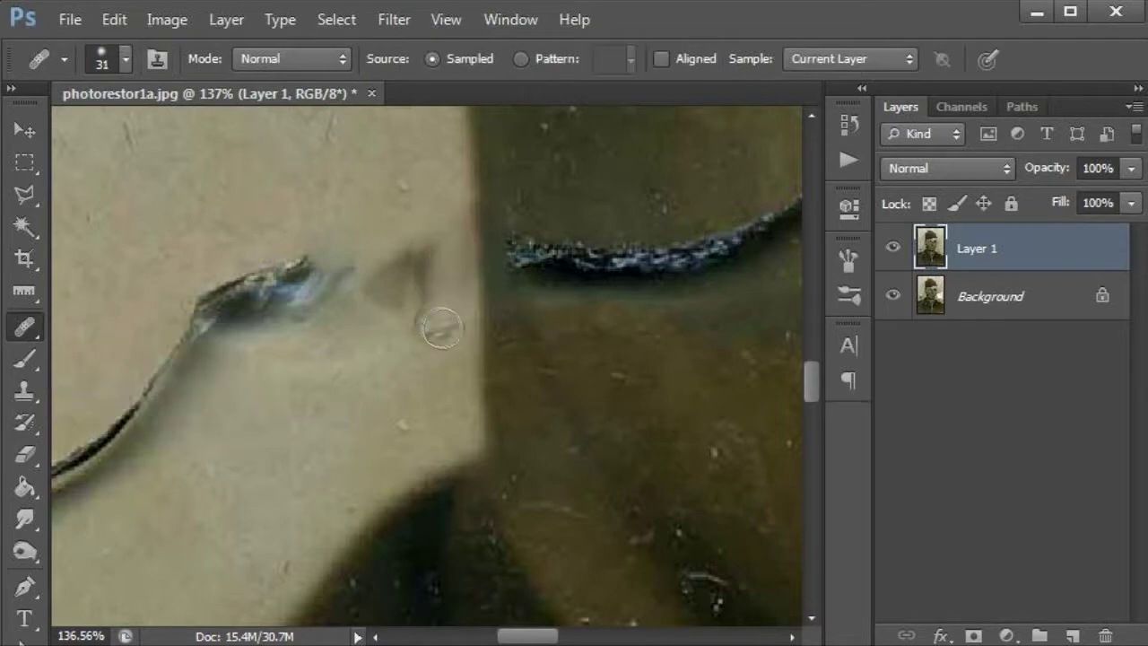
alt+click(454, 200)
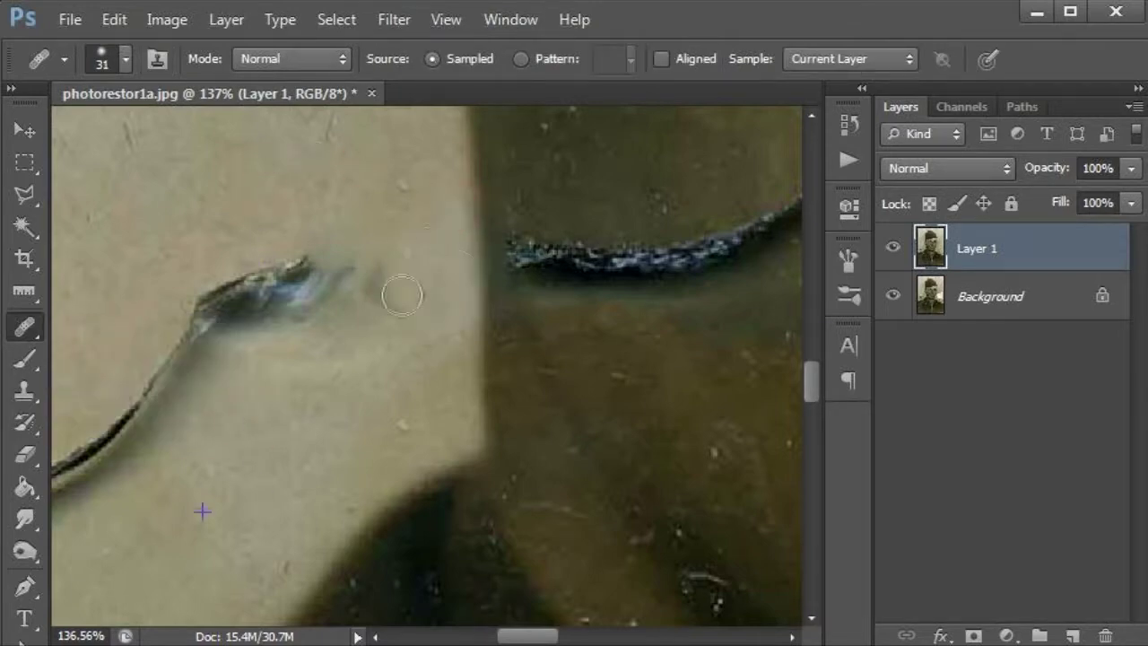
scroll(424, 262, down, 3)
click(24, 390)
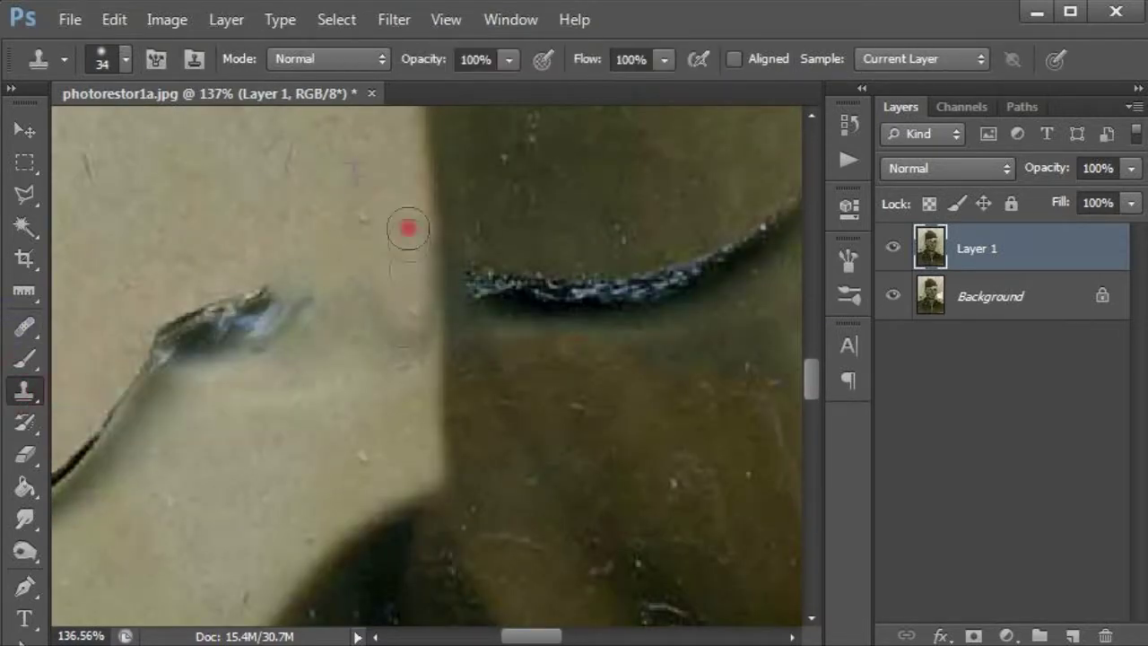
scroll(382, 237, down, 3)
scroll(383, 238, up, 2)
scroll(382, 237, up, 1)
- Return to the Healing Brush and sample clean skin as the healing source
right_click(24, 327)
click(88, 341)
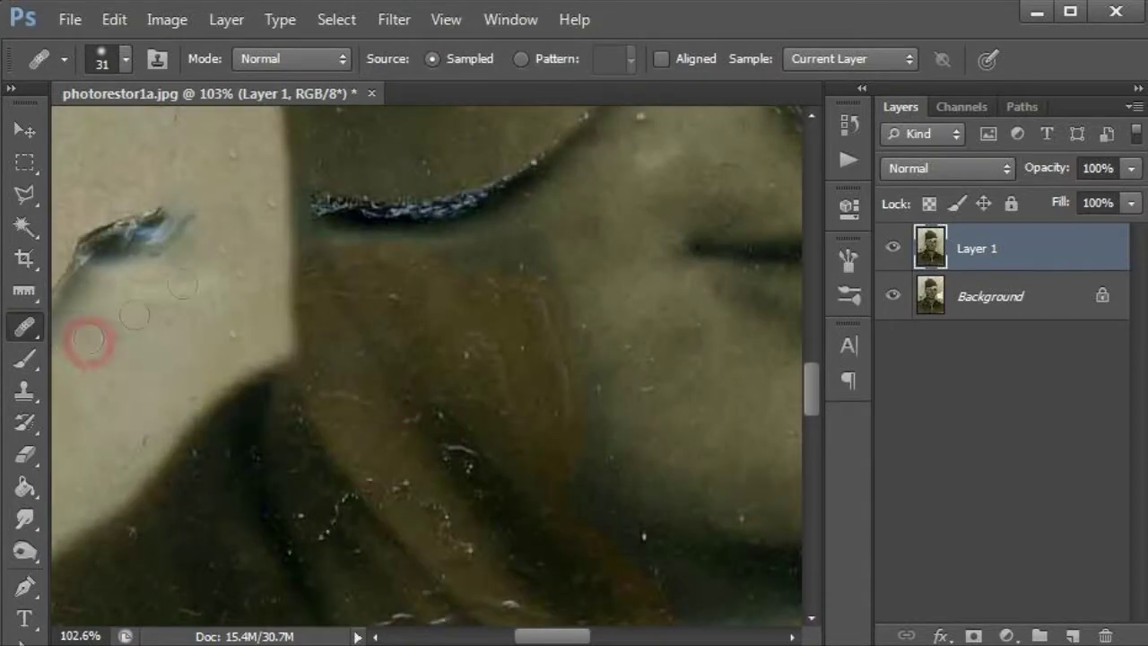
right_click(24, 327)
click(135, 322)
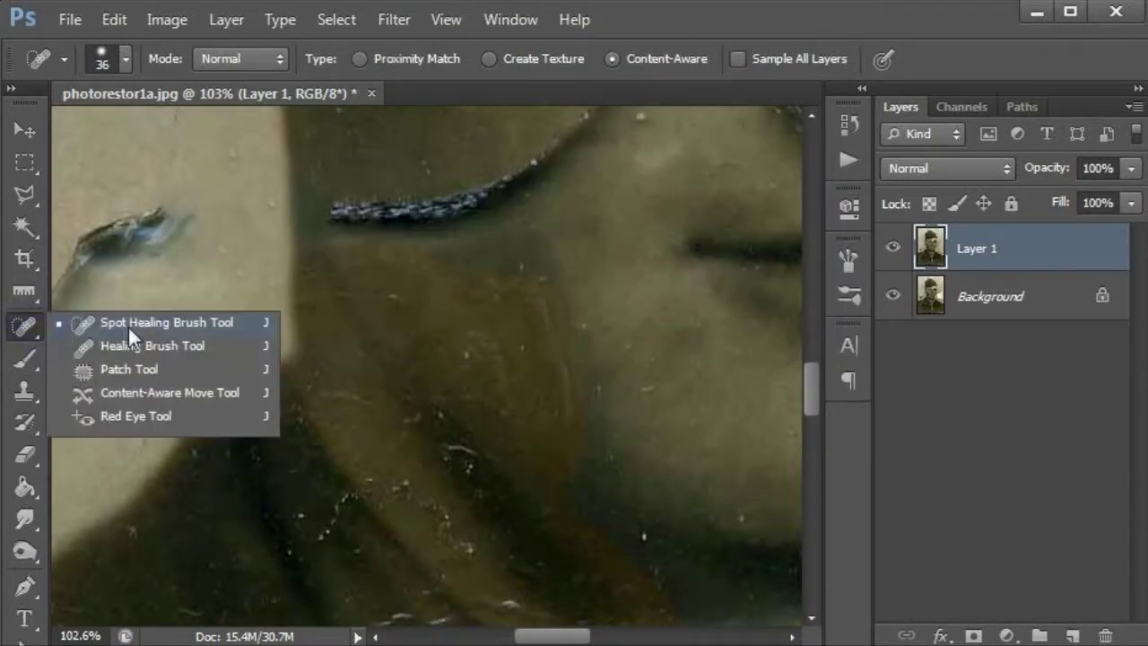
click(130, 345)
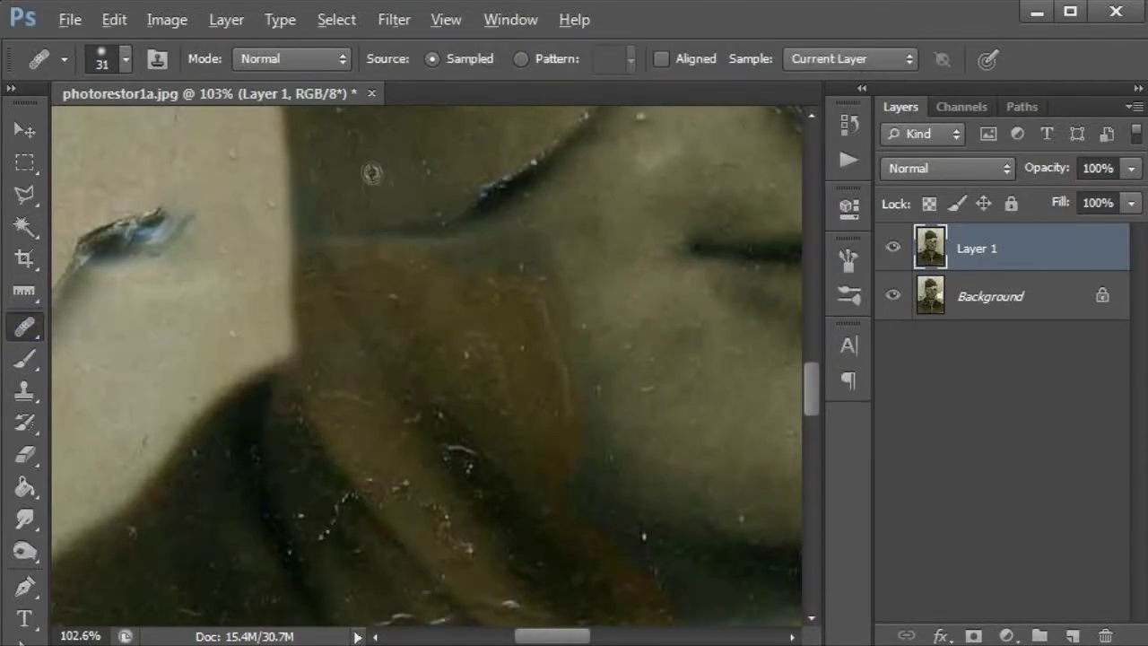
scroll(371, 174, up, 3)
alt+click(431, 285)
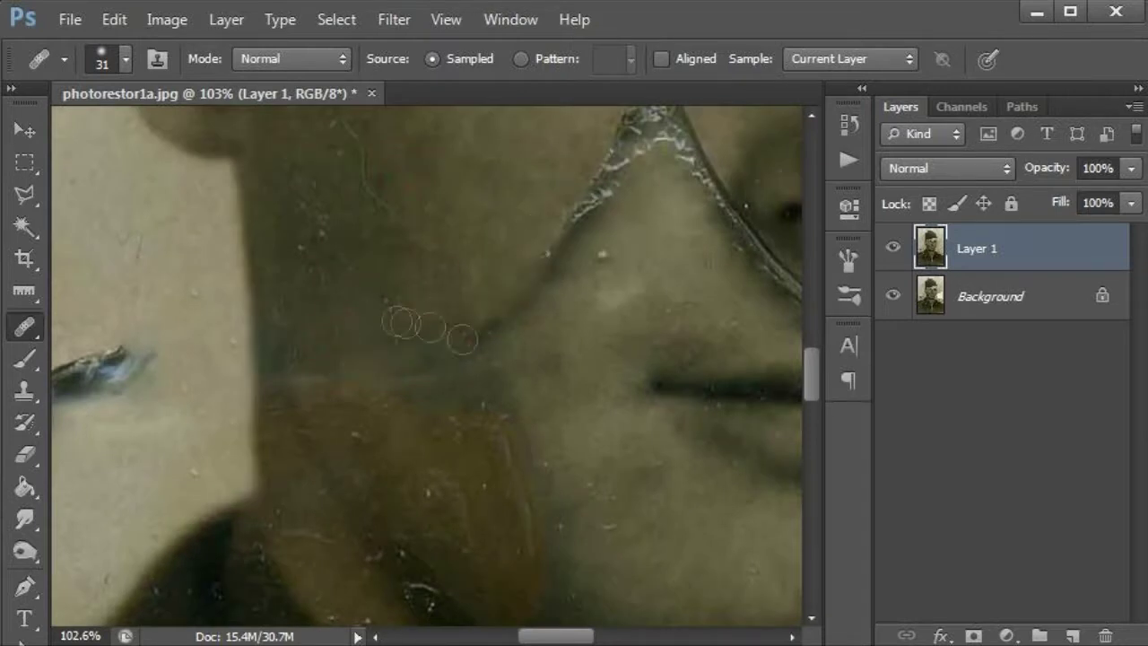
- Resample clean skin near the nose and set the healing brush size to 20
drag(565, 184, 492, 291)
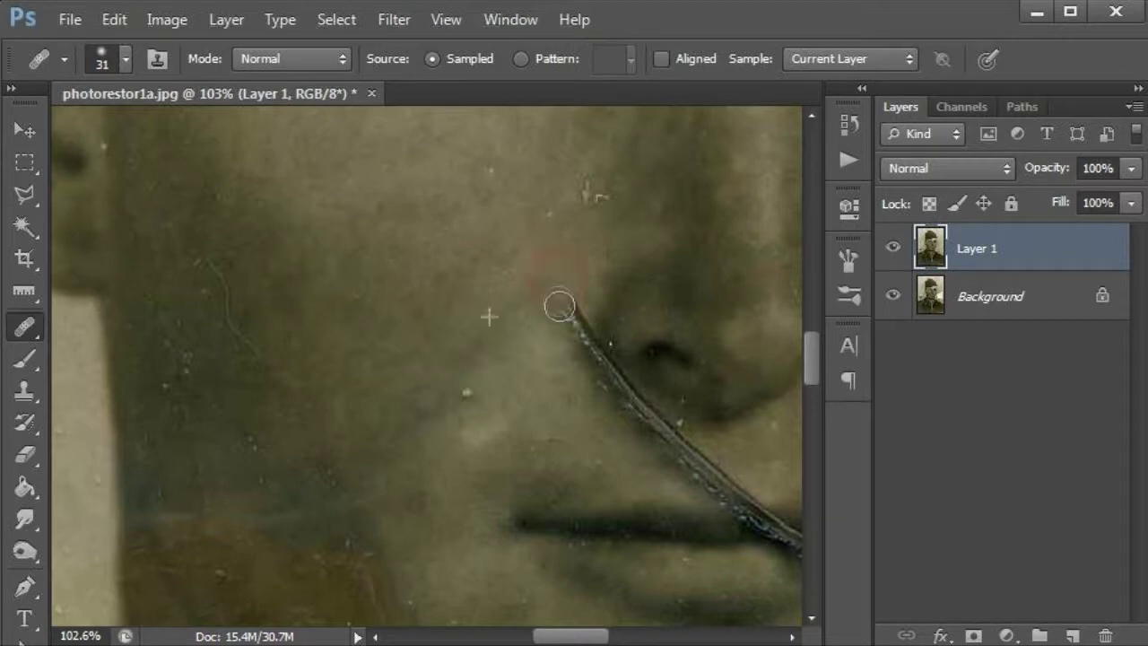
scroll(608, 375, down, 2)
scroll(619, 323, up, 4)
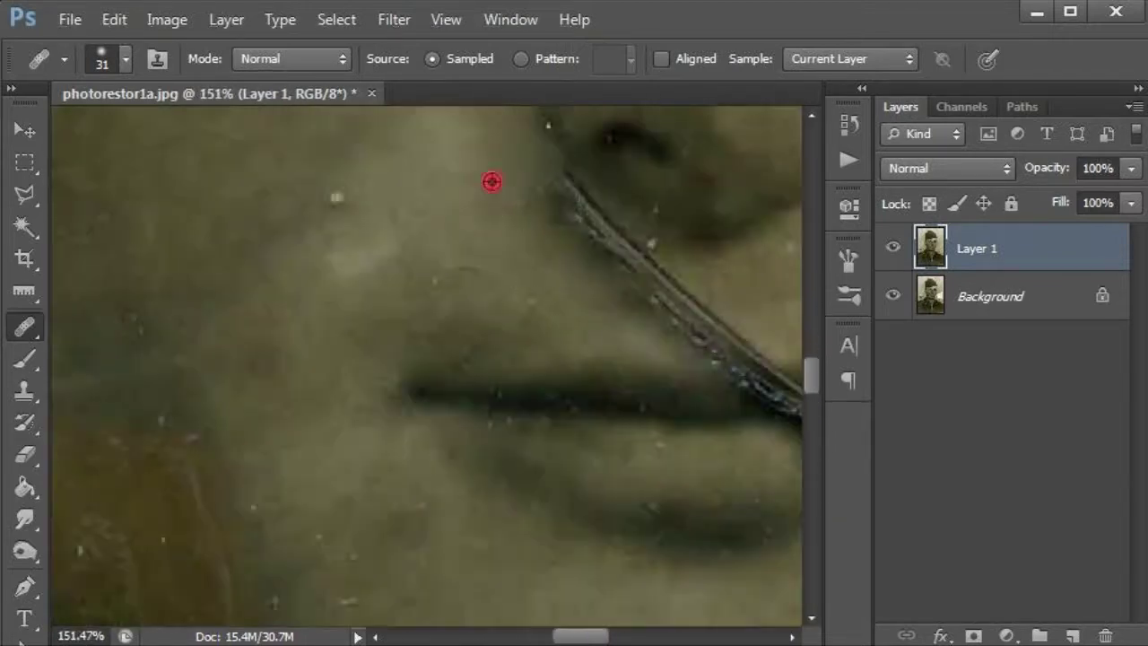
alt+click(559, 180)
drag(595, 257, 376, 261)
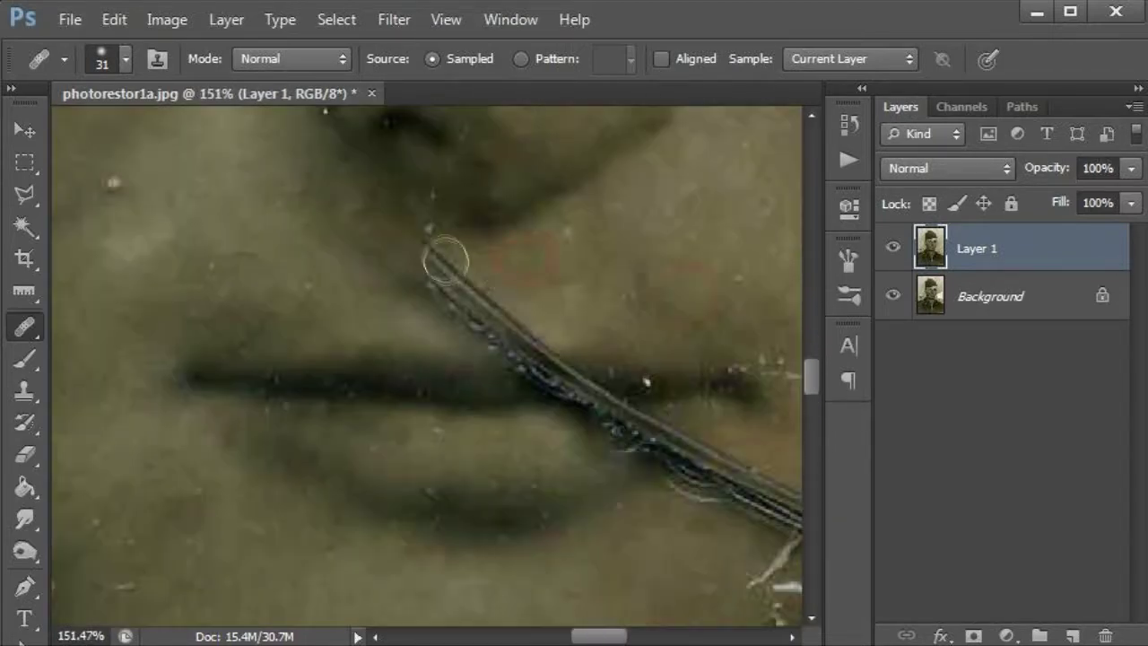
scroll(487, 308, up, 3)
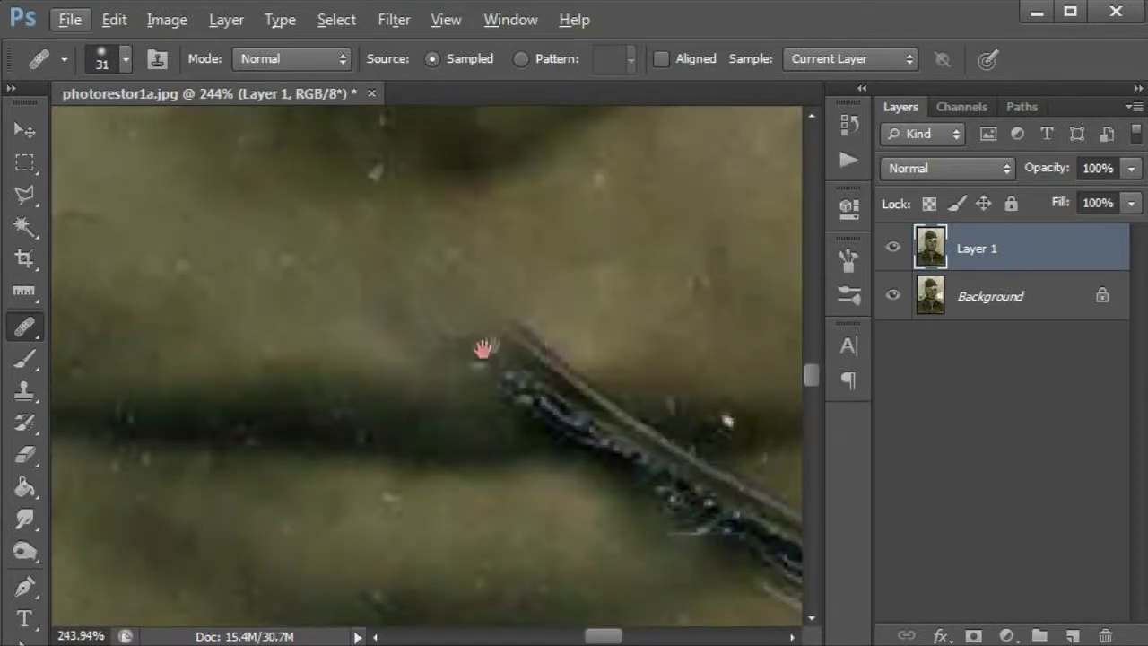
drag(500, 346, 583, 269)
right_click(595, 192)
text(20)
key(Return)
- Sample skin above the lip and heal the upper lip edge and upper part of the scratch
click(624, 269)
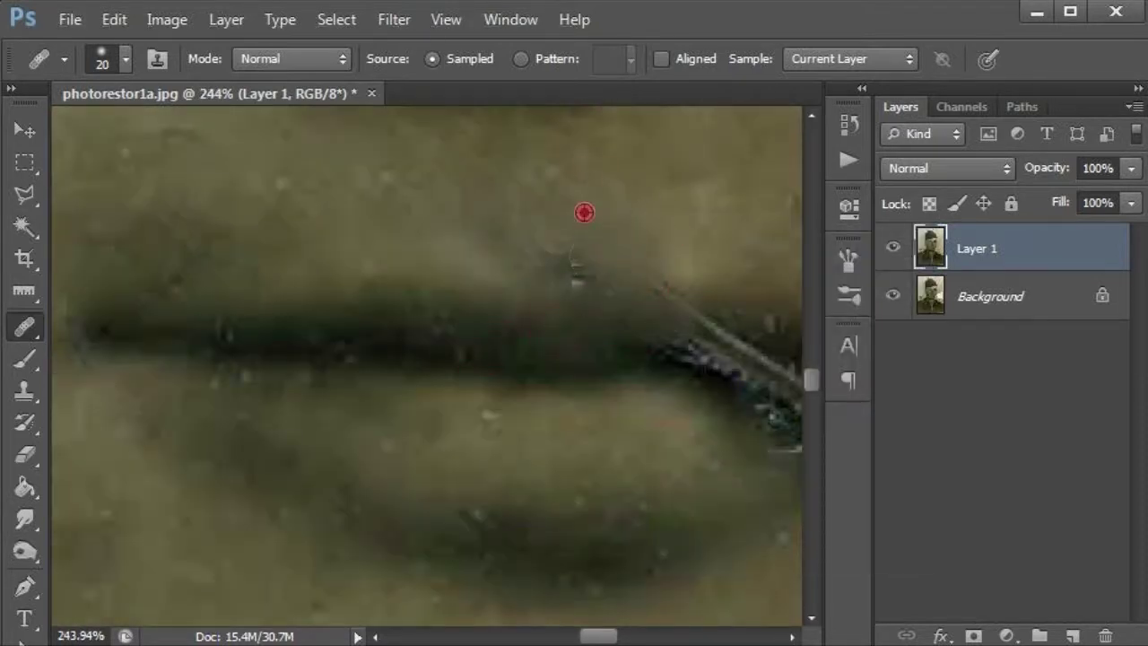
drag(687, 281, 619, 182)
click(487, 261)
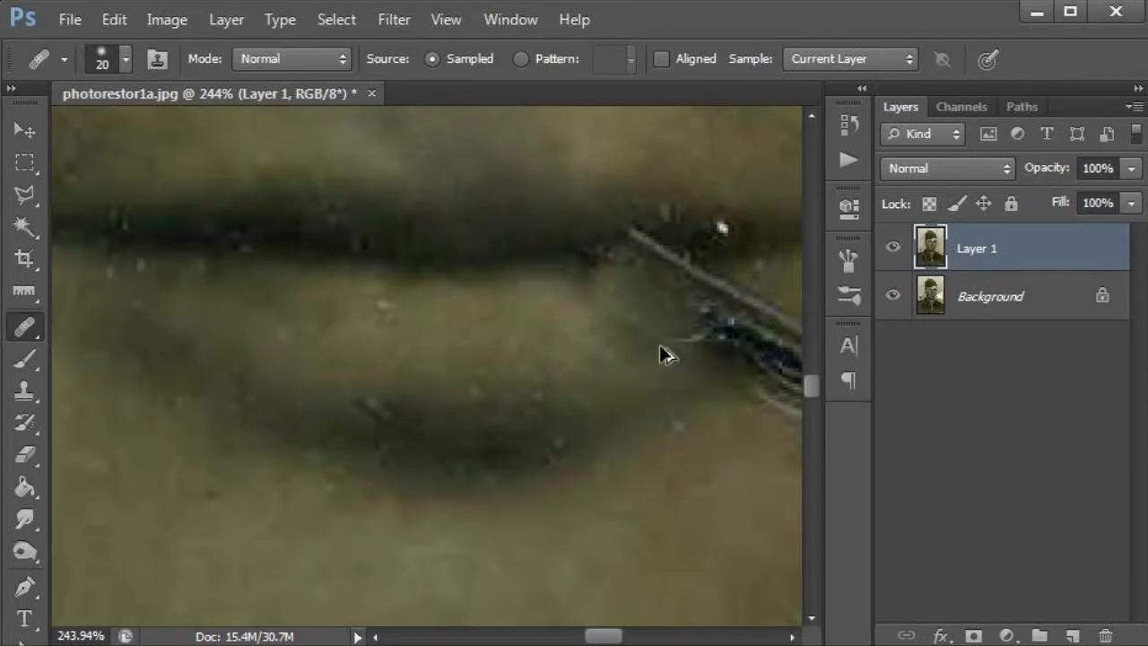
scroll(662, 353, up, 1)
drag(476, 231, 652, 241)
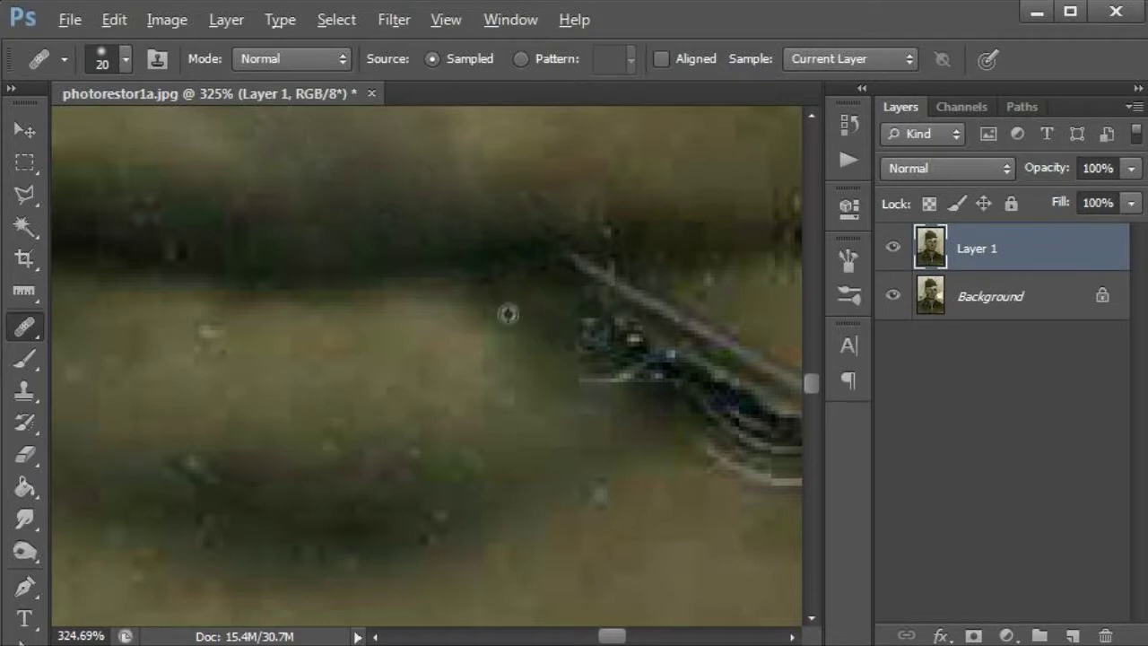
mouse_move(584, 343)
mouse_down()
mouse_move(605, 309)
mouse_move(676, 323)
mouse_move(672, 369)
mouse_up()
scroll(525, 295, down, 1)
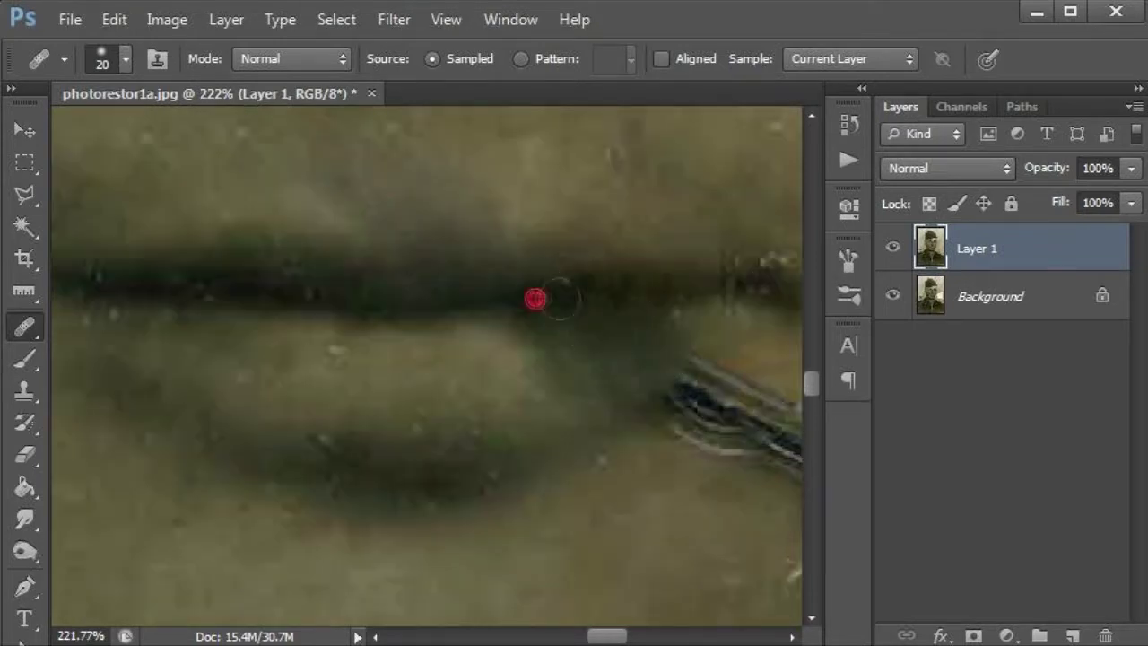
scroll(535, 299, down, 1)
drag(664, 401, 569, 318)
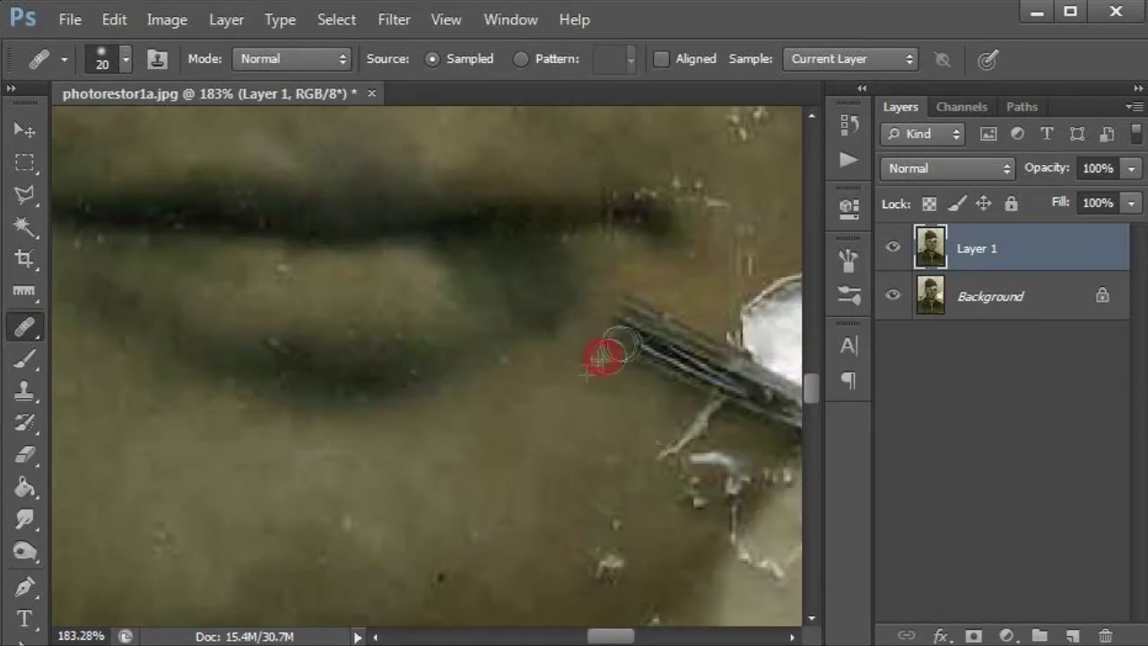
- Switch to the Spot Healing Brush and bring up its brush size settings
scroll(666, 342, down, 1)
scroll(575, 344, up, 2)
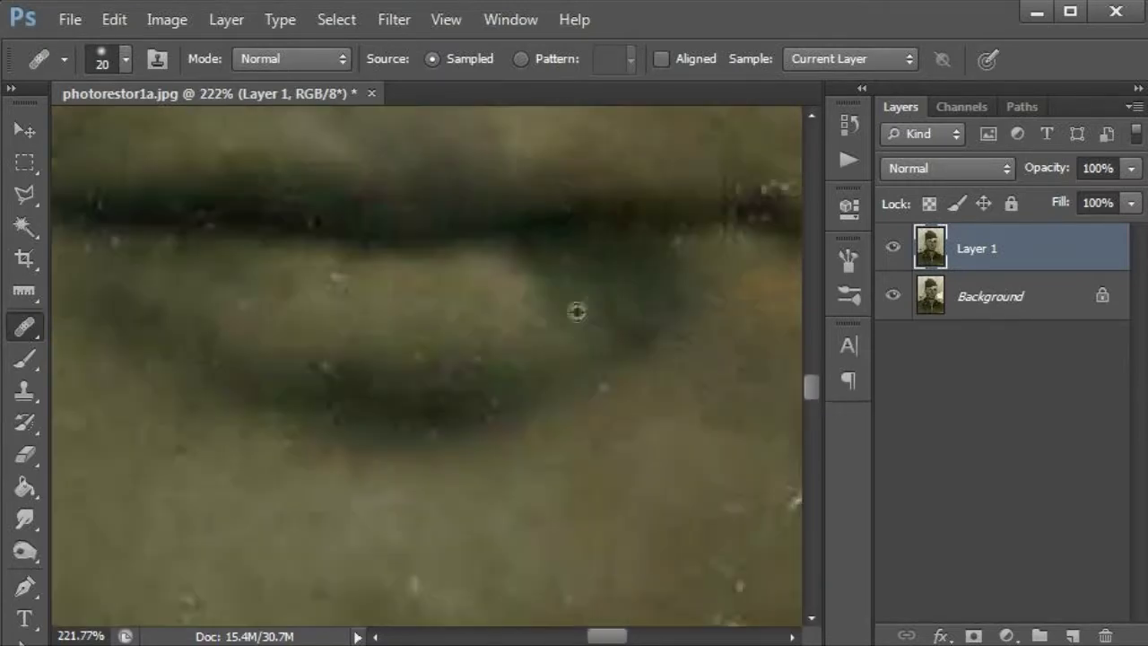
scroll(699, 259, down, 5)
scroll(554, 341, down, 2)
scroll(554, 341, up, 6)
key(shift+j)
right_click(656, 292)
- Set the spot healing brush to 22 and heal blemishes on the upper and lower lip
click(633, 276)
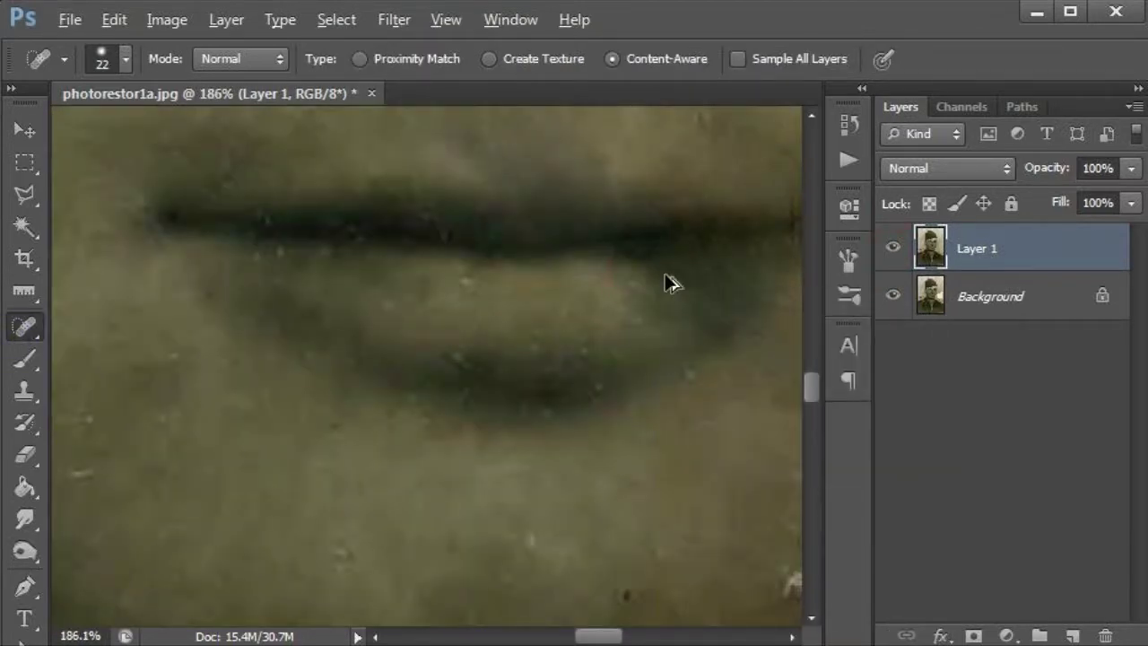
click(698, 271)
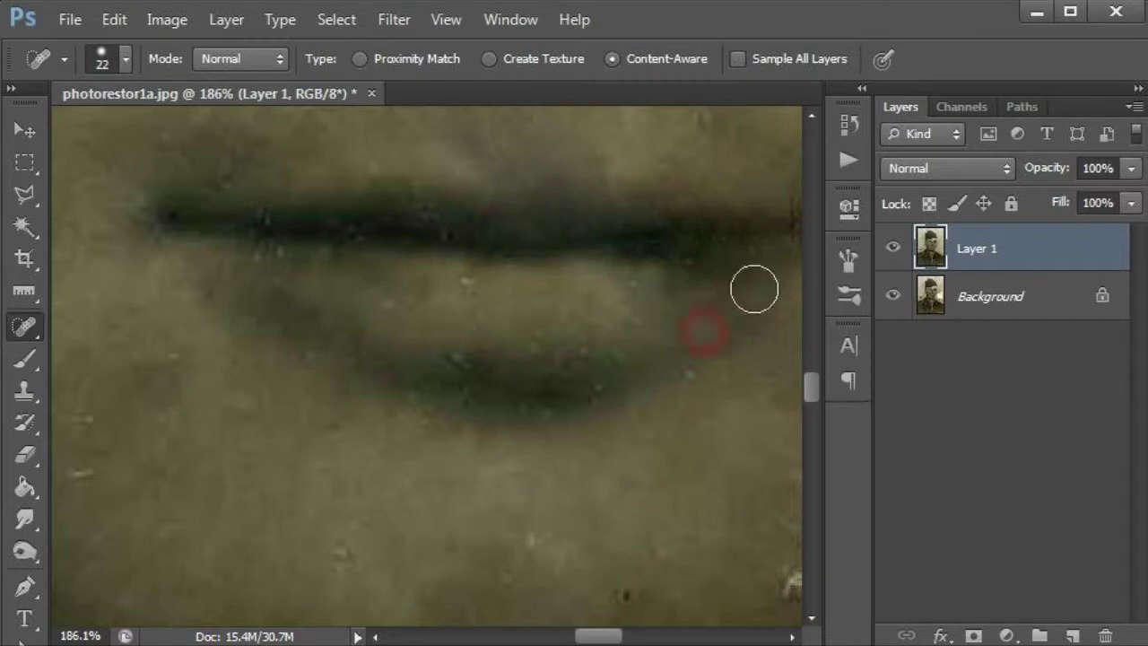
scroll(754, 289, down, 5)
scroll(670, 359, up, 6)
right_click(733, 443)
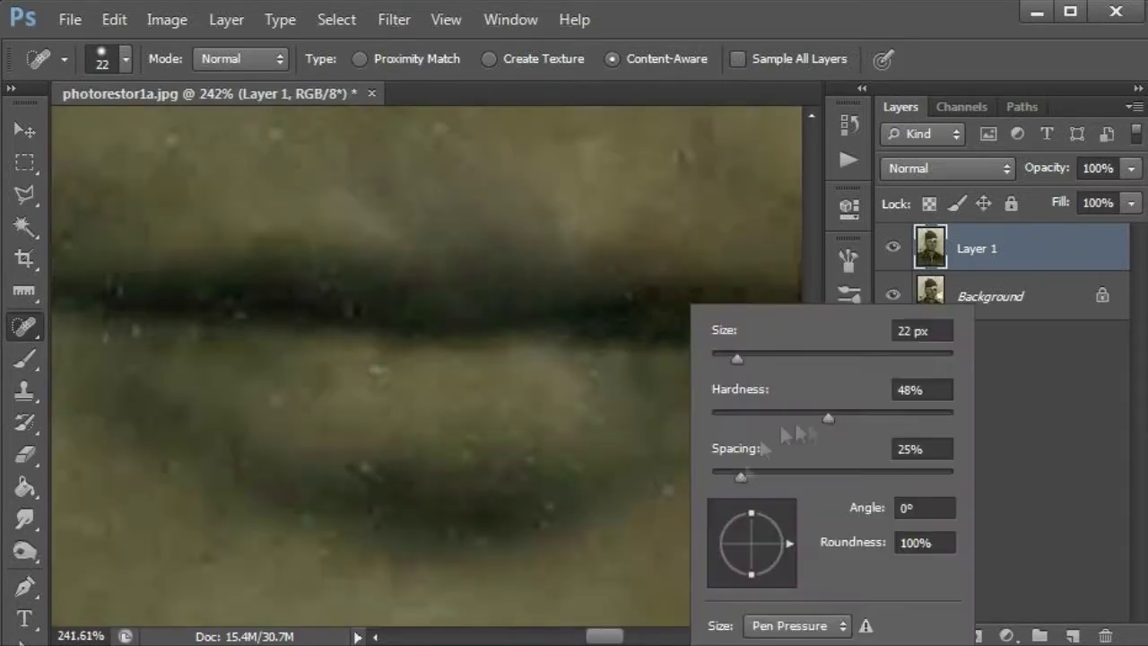
click(656, 341)
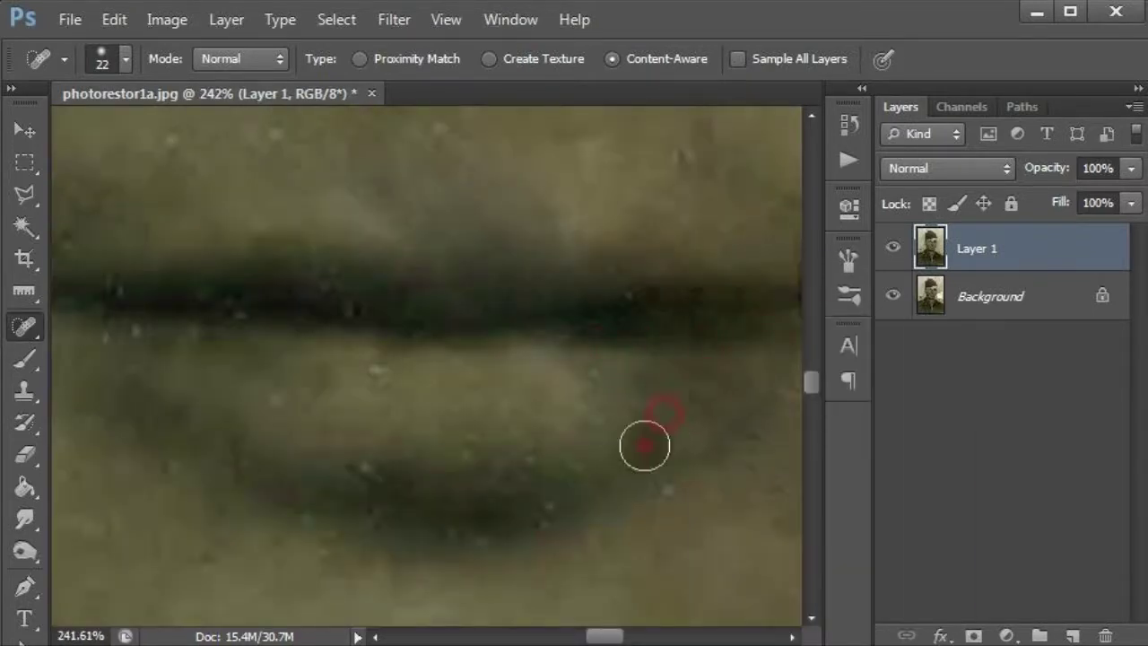
scroll(615, 441, down, 4)
scroll(543, 327, up, 3)
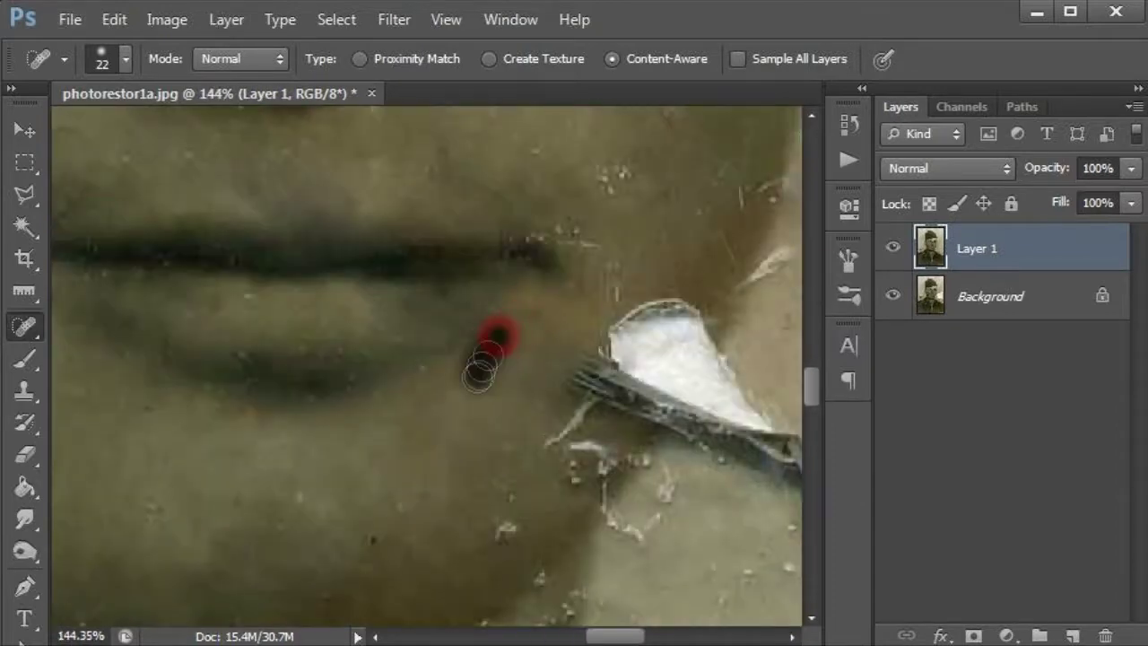
- Heal the white tear streak beside the mouth, the lip's right edge and a nearby spot
right_click(478, 350)
right_click(24, 326)
drag(564, 364, 574, 459)
scroll(574, 459, down, 3)
mouse_move(579, 248)
mouse_down()
mouse_move(538, 341)
mouse_move(552, 282)
mouse_move(628, 341)
mouse_up()
alt+click(552, 278)
click(655, 282)
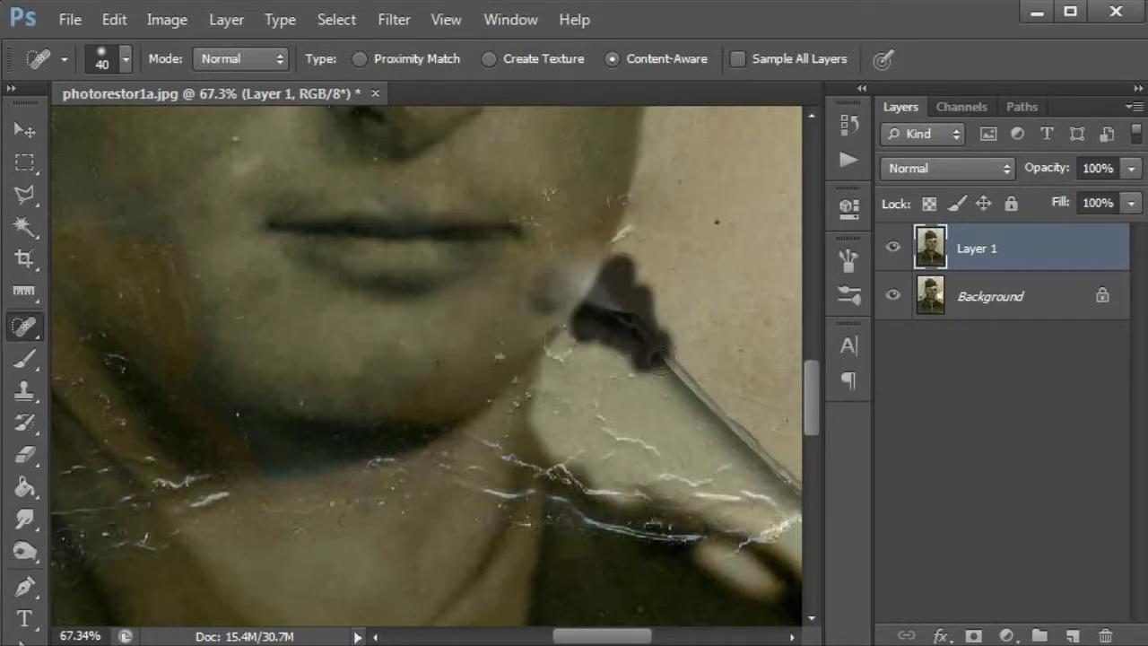
scroll(569, 362, up, 2)
- Heal the crack and white tear streak along the jaw and the spots near the chin
drag(569, 218, 520, 328)
drag(640, 277, 570, 381)
drag(636, 206, 664, 260)
scroll(593, 179, down, 2)
drag(610, 179, 583, 215)
drag(557, 265, 511, 242)
click(473, 310)
scroll(377, 337, down, 3)
scroll(526, 422, up, 2)
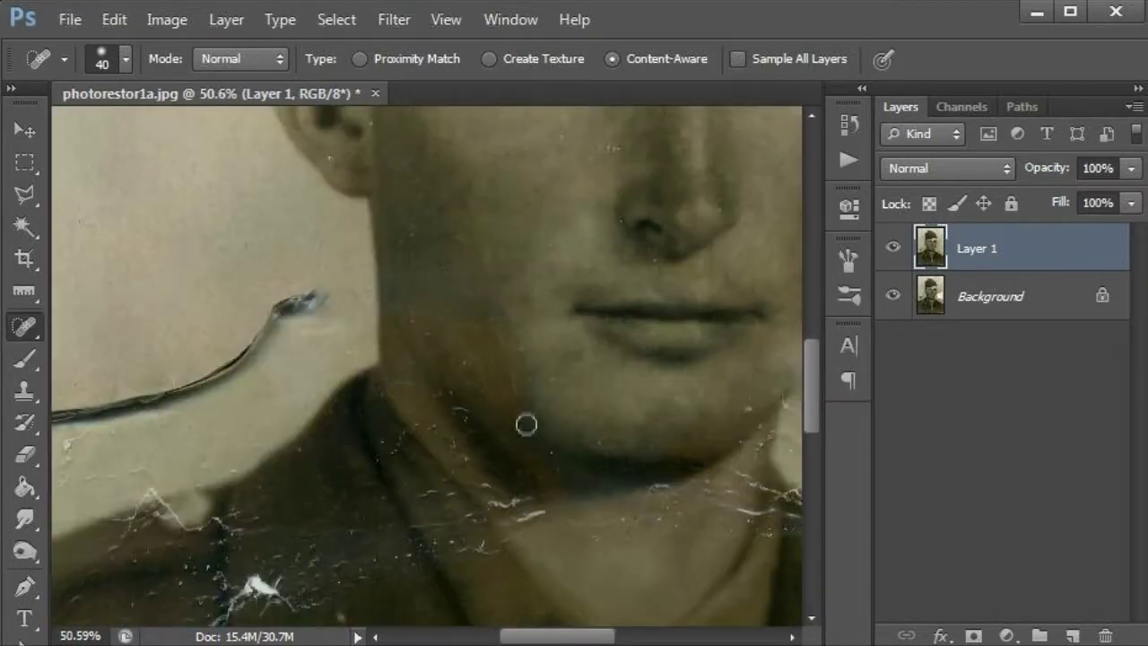
scroll(525, 422, down, 5)
scroll(299, 309, up, 1)
- Spot-heal the white specks and crack spots on the collar, neck and uniform
click(285, 316)
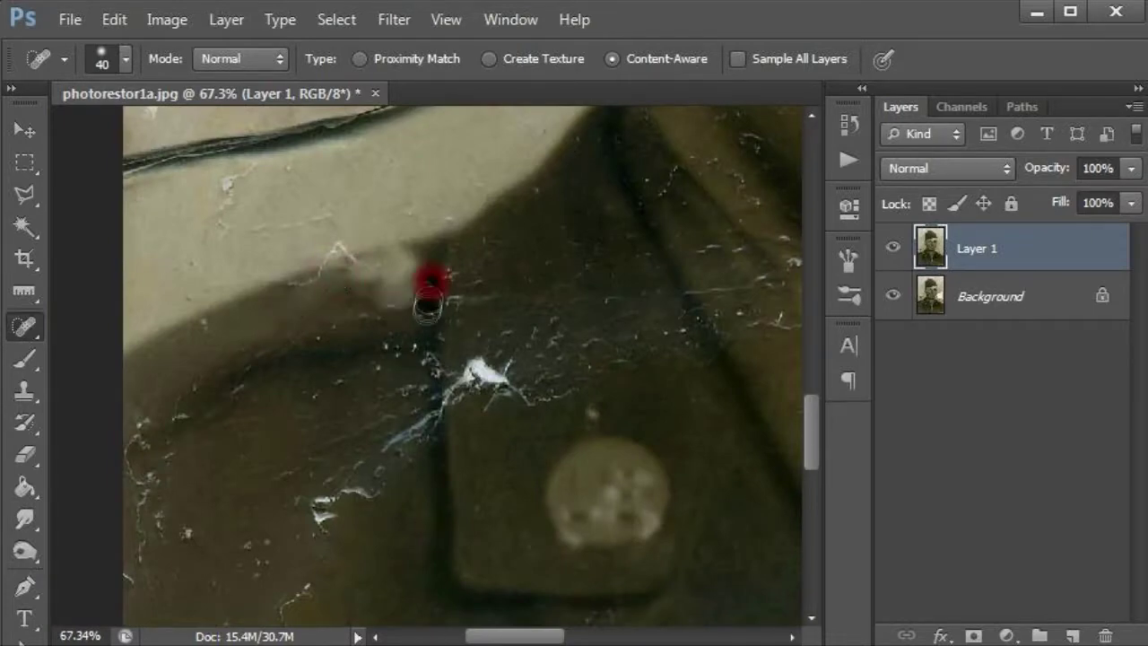
scroll(433, 319, up, 3)
right_click(453, 285)
key(Escape)
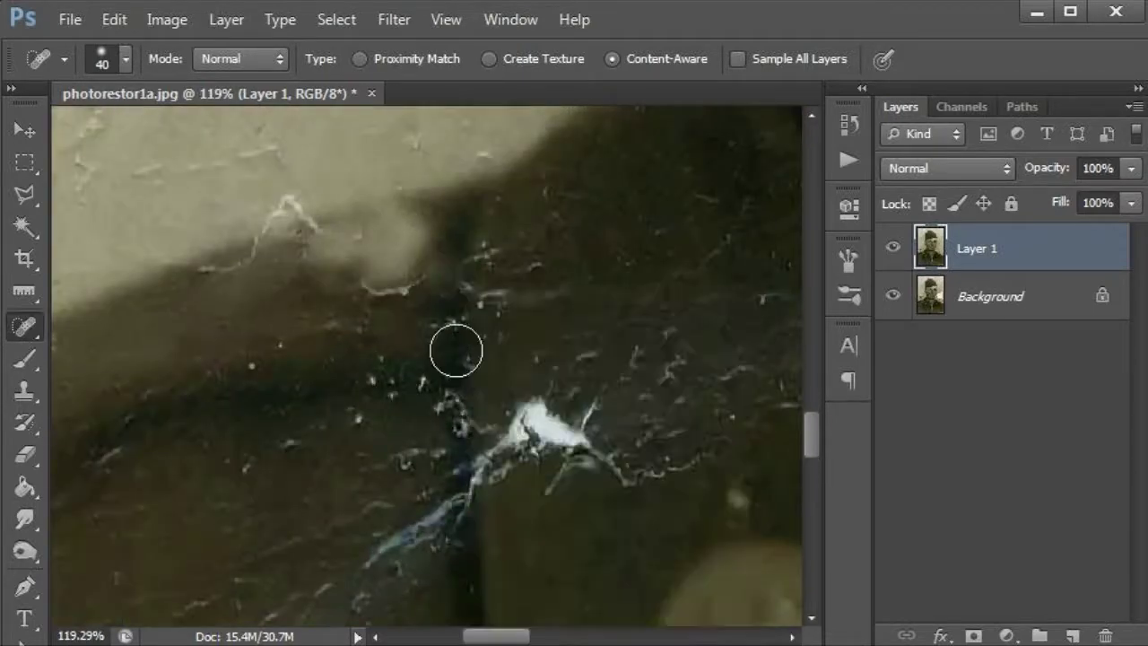
scroll(487, 282, down, 8)
scroll(422, 242, up, 3)
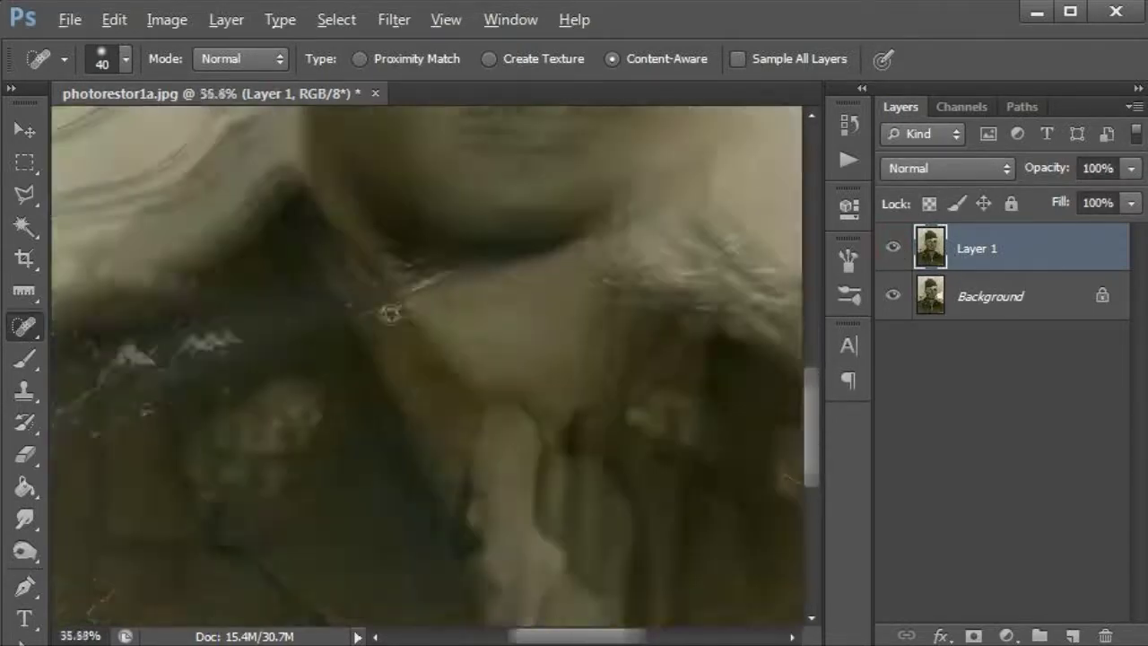
scroll(422, 243, up, 4)
click(429, 240)
click(347, 310)
click(308, 290)
drag(498, 274, 642, 270)
- Heal the remaining crack spots near the neck and a small spot on the portrait
scroll(628, 251, right, 3)
click(579, 283)
click(592, 251)
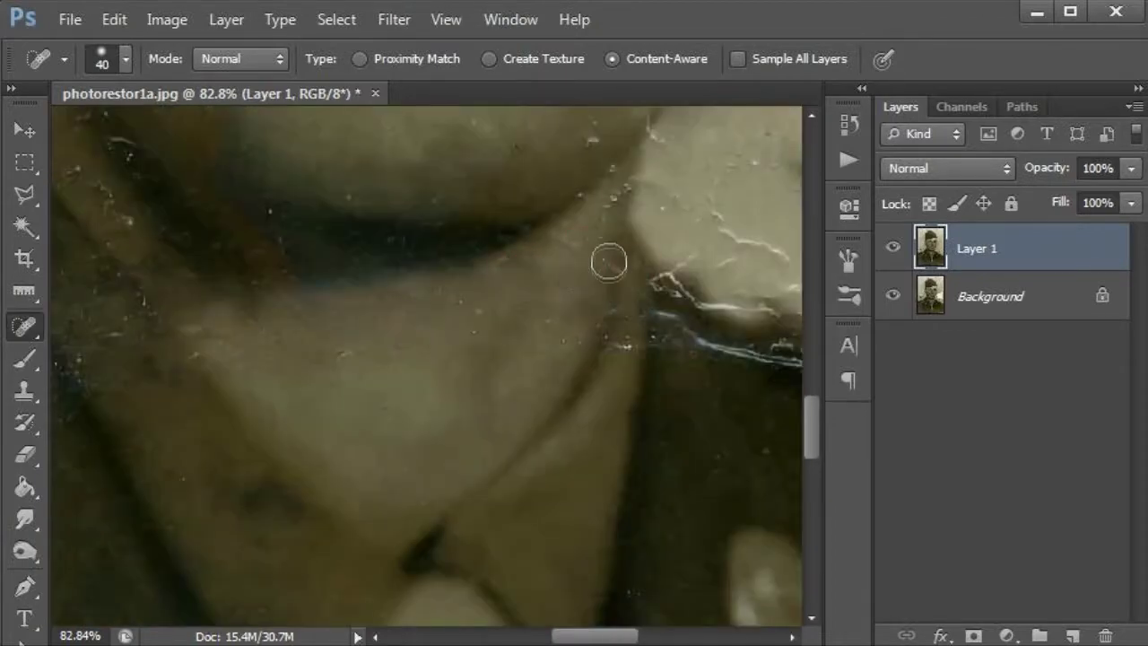
scroll(609, 262, down, 5)
scroll(548, 275, up, 3)
scroll(539, 287, up, 3)
click(533, 295)
scroll(627, 255, down, 3)
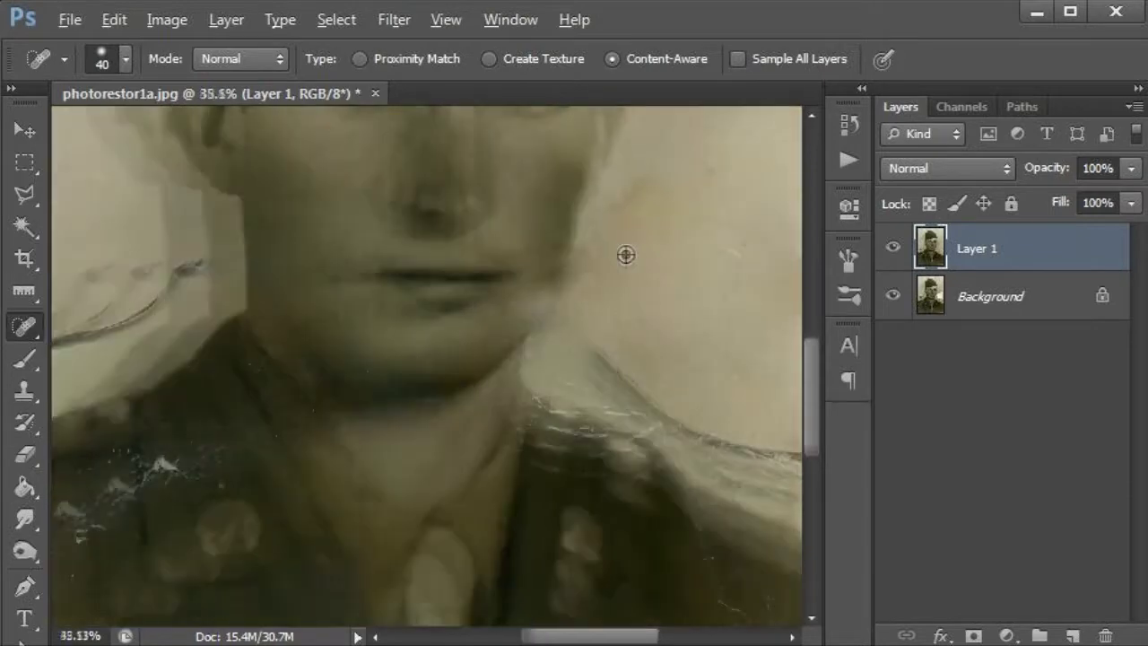
key(s)
scroll(619, 251, up, 1)
right_click(551, 243)
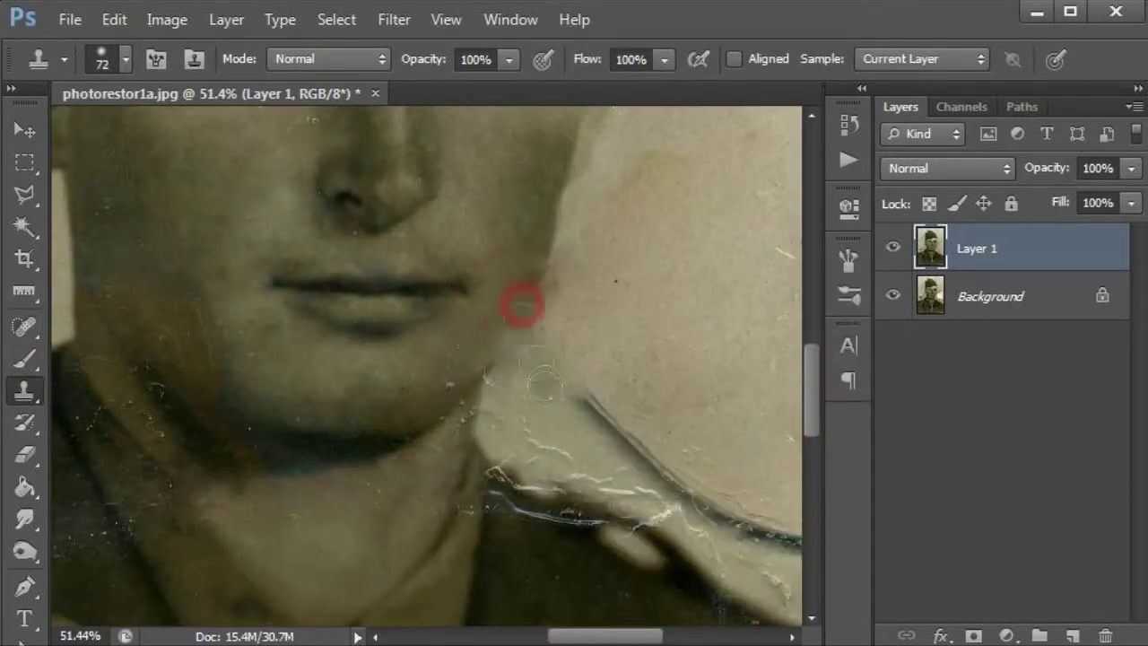
- Spot-heal the dark speck and the diagonal and vertical scratches on the jacket
key(j)
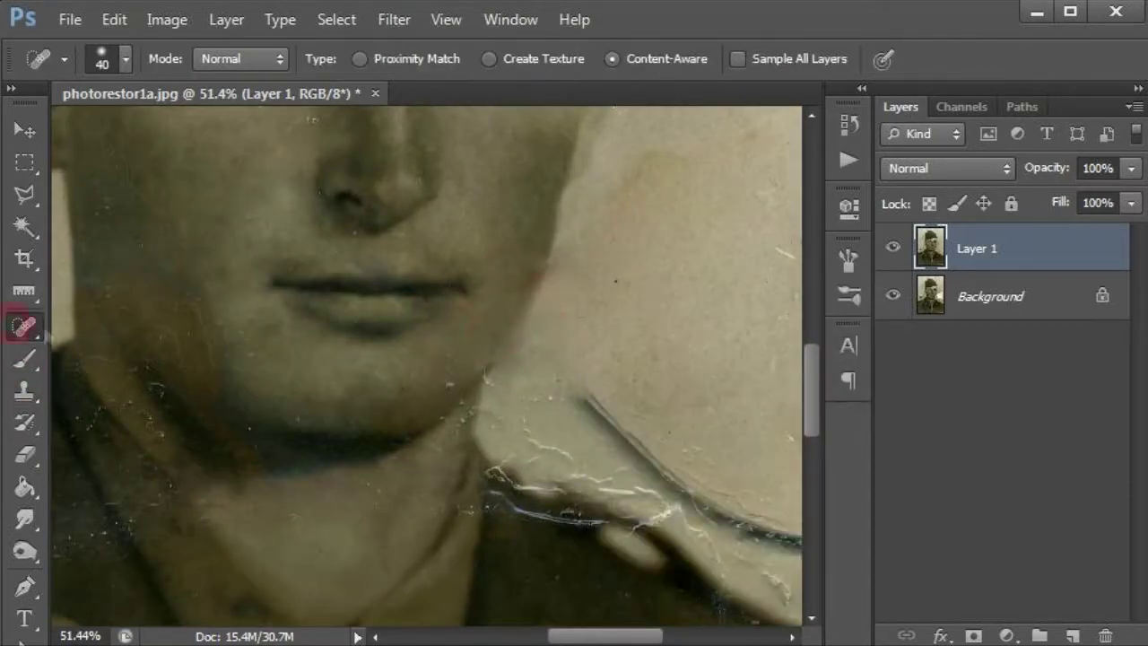
scroll(529, 412, down, 3)
scroll(634, 384, up, 3)
click(634, 384)
scroll(607, 205, right, 3)
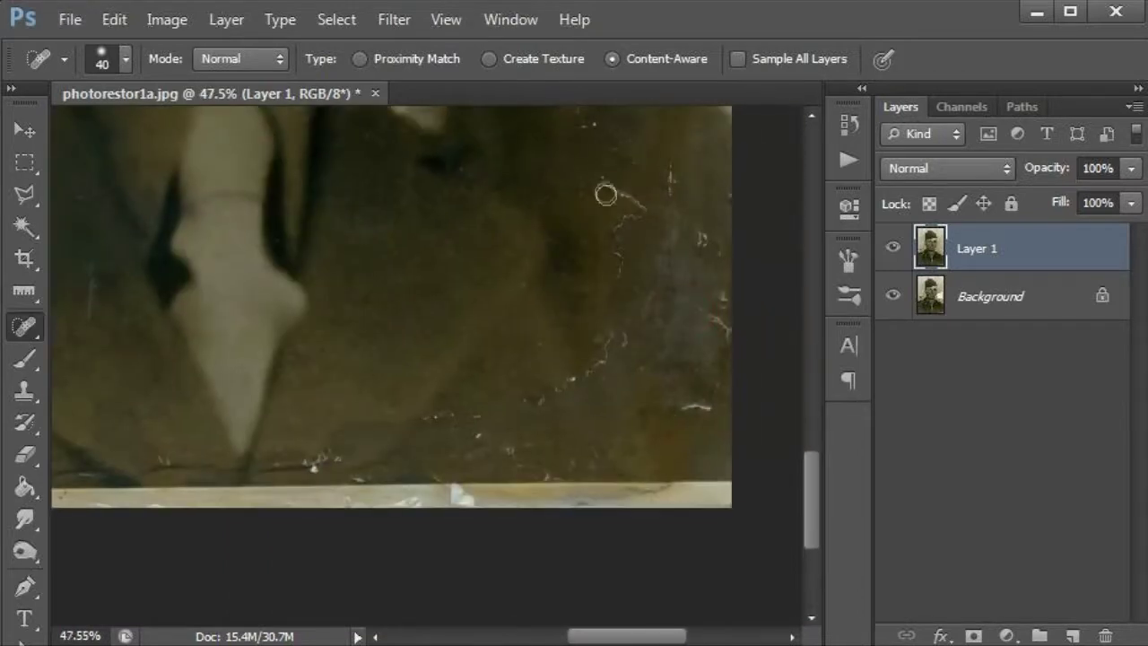
drag(620, 333, 525, 401)
drag(673, 180, 672, 201)
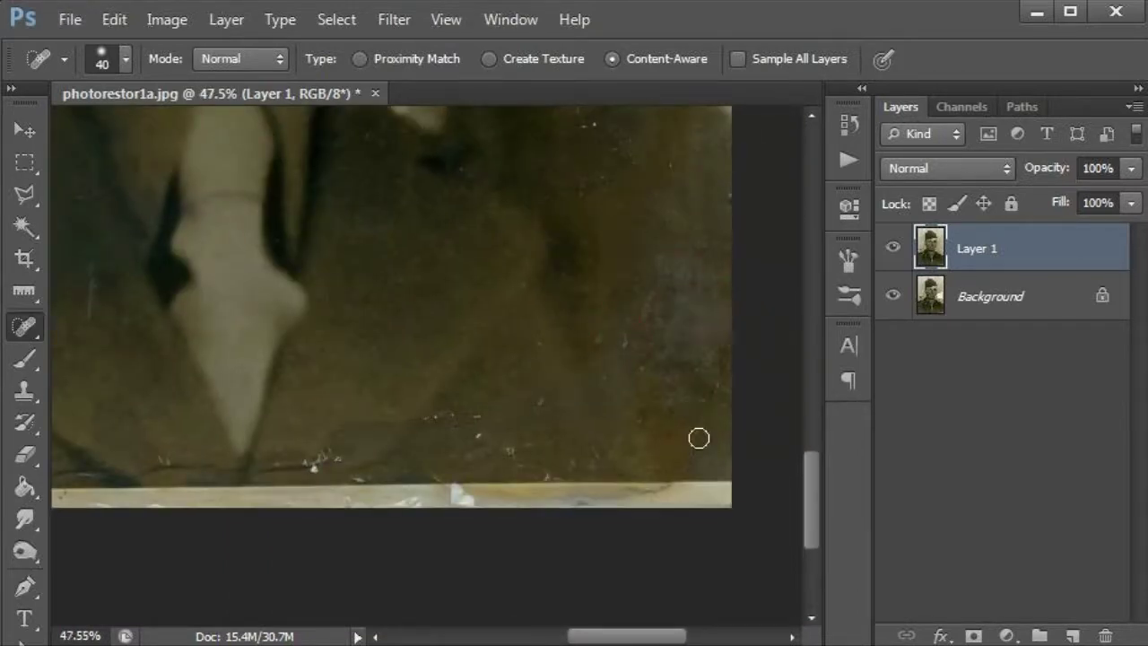
scroll(698, 438, left, 3)
- Spot-heal the bottom-edge scratches, lower-left specks, shoulder scratch and marks near the collar tab
drag(628, 453, 440, 454)
scroll(439, 454, left, 3)
drag(628, 456, 260, 449)
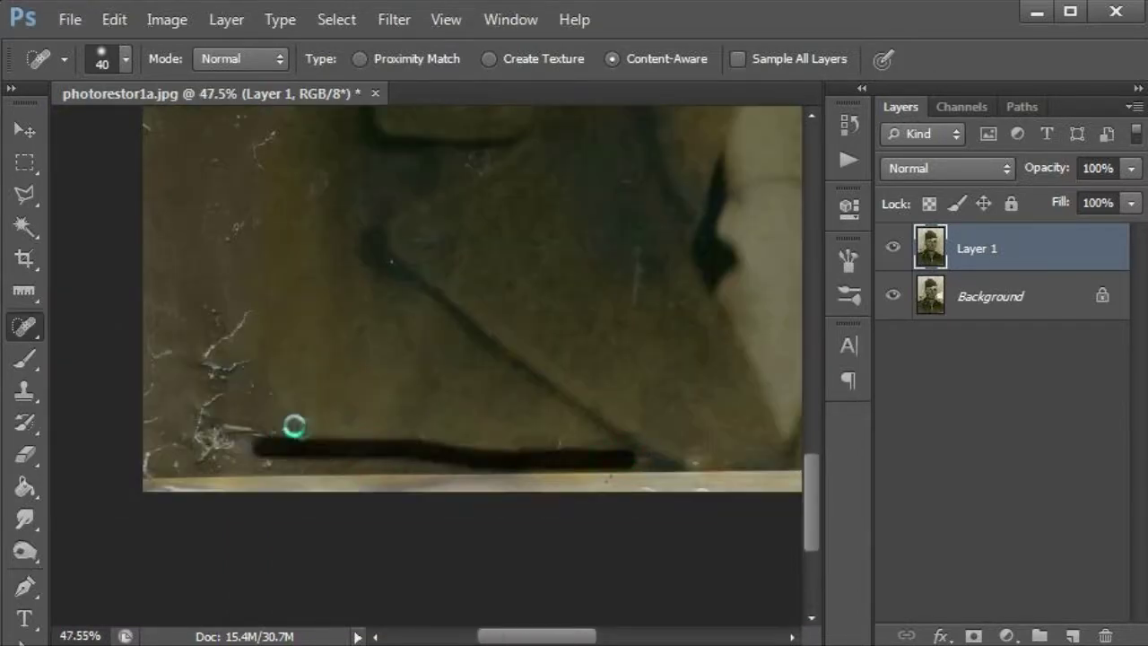
drag(253, 309, 212, 358)
drag(204, 441, 228, 421)
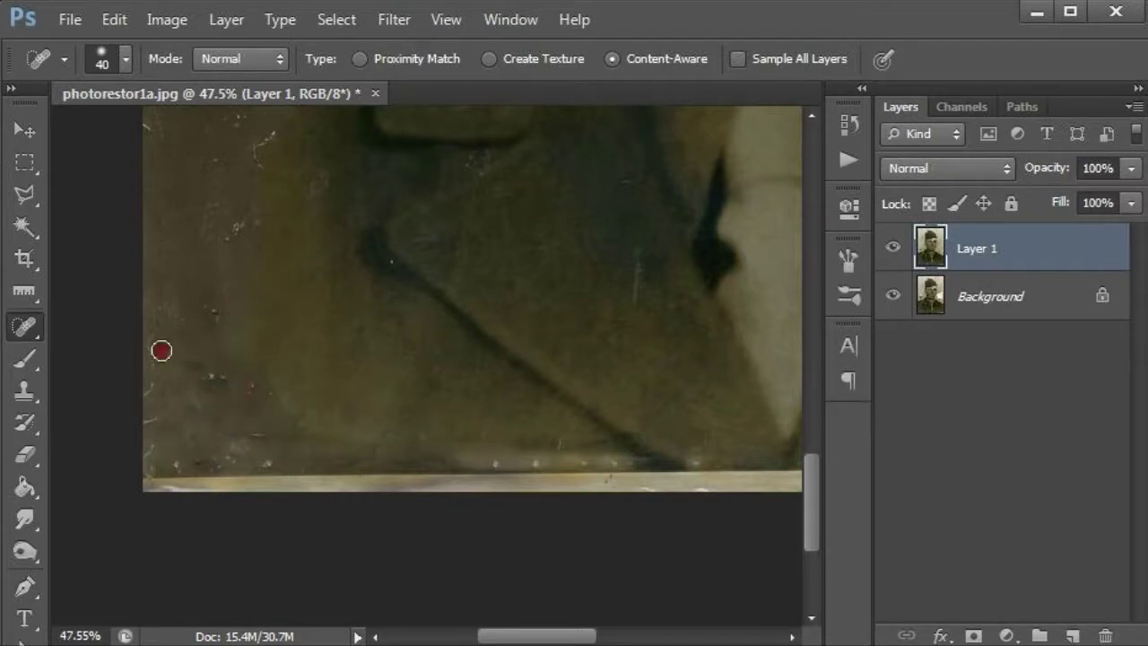
scroll(160, 350, down, 2)
scroll(320, 308, up, 3)
drag(395, 404, 327, 458)
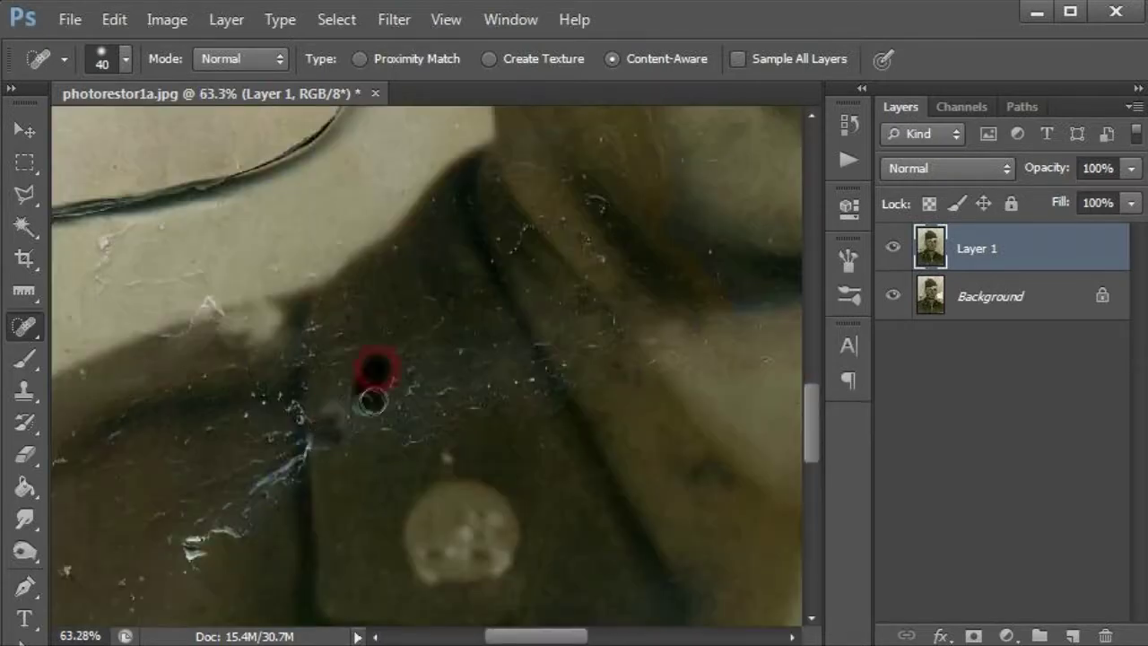
scroll(351, 439, down, 2)
scroll(351, 439, left, 1)
drag(404, 238, 296, 341)
- With the Healing Brush sampling clean jacket texture, heal the collar-tab specks and collar-edge scratch
right_click(24, 326)
click(99, 348)
right_click(395, 276)
click(365, 310)
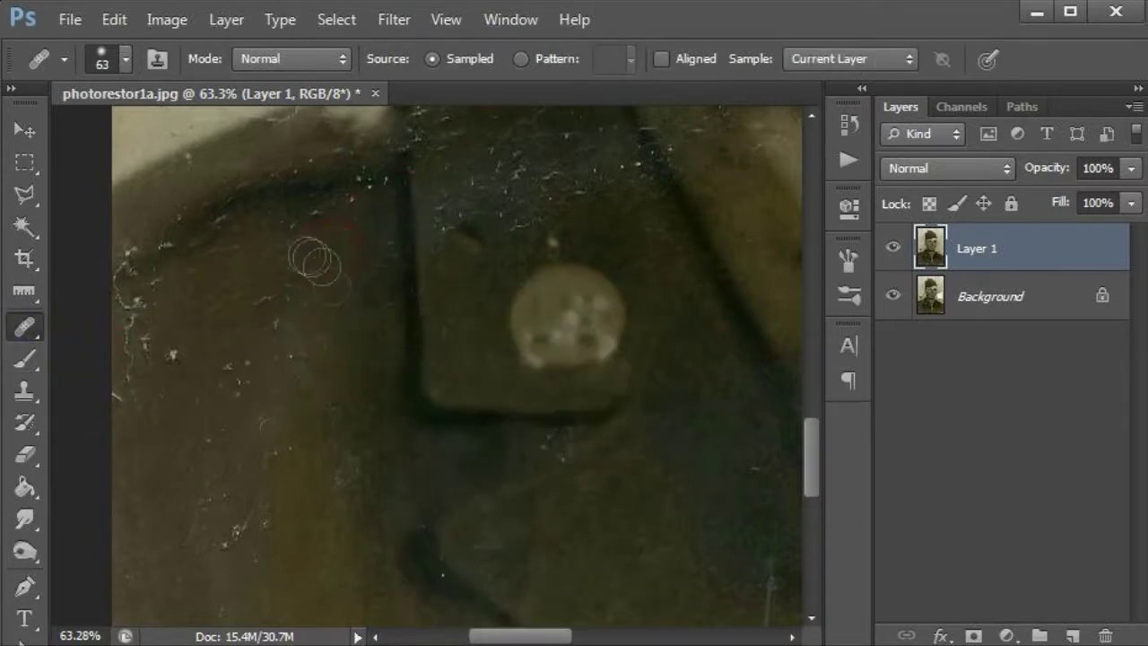
alt+click(270, 276)
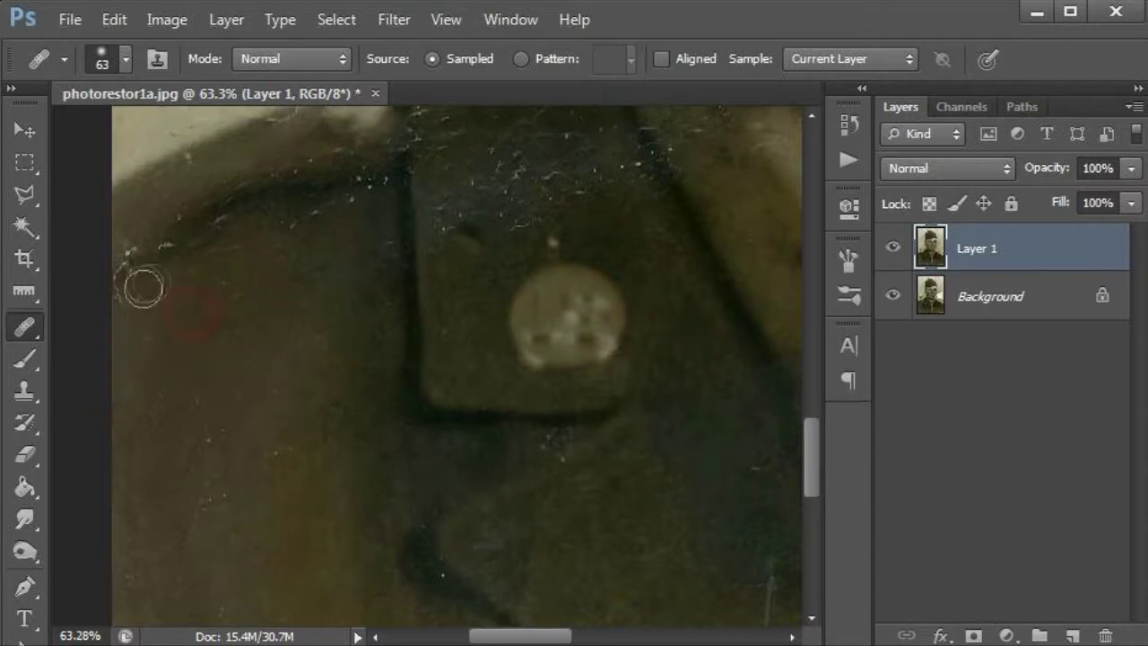
scroll(290, 236, right, 2)
scroll(484, 234, up, 3)
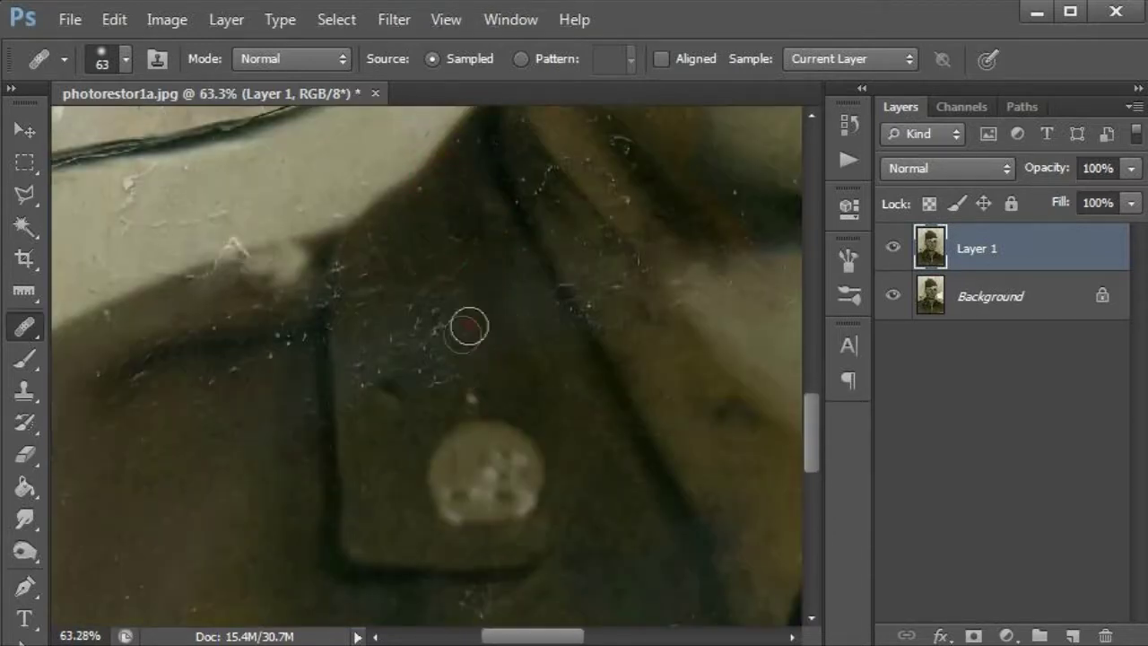
click(353, 353)
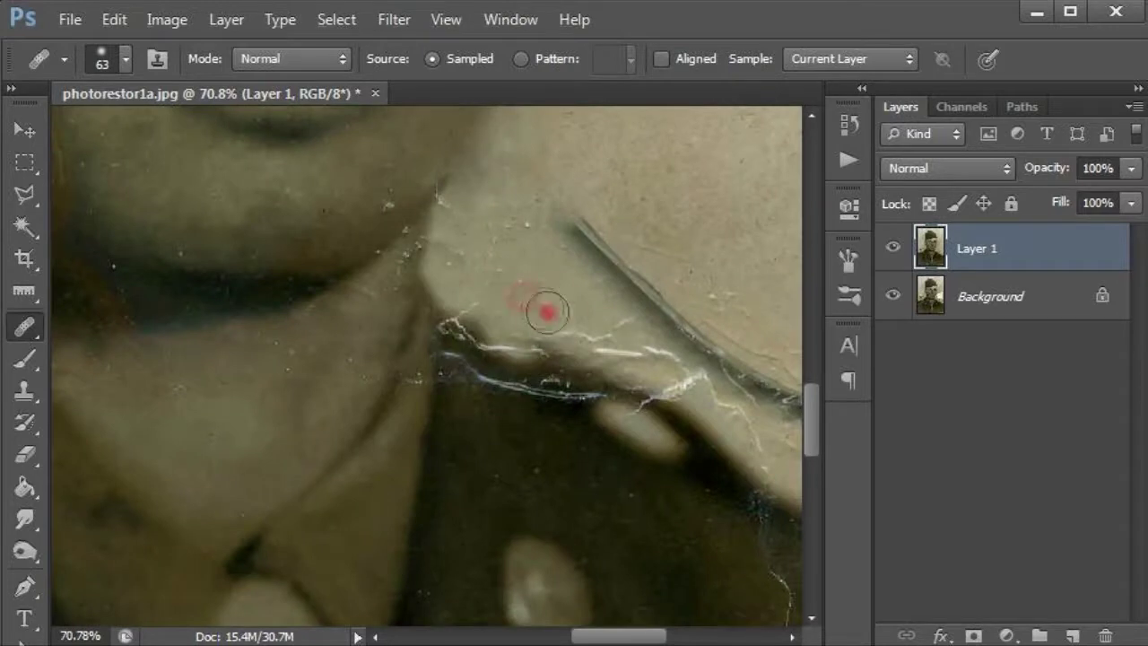
drag(454, 367, 507, 395)
drag(456, 335, 501, 279)
- Resample clean texture and heal the scratch on the jacket below the collar
click(24, 326)
click(545, 390)
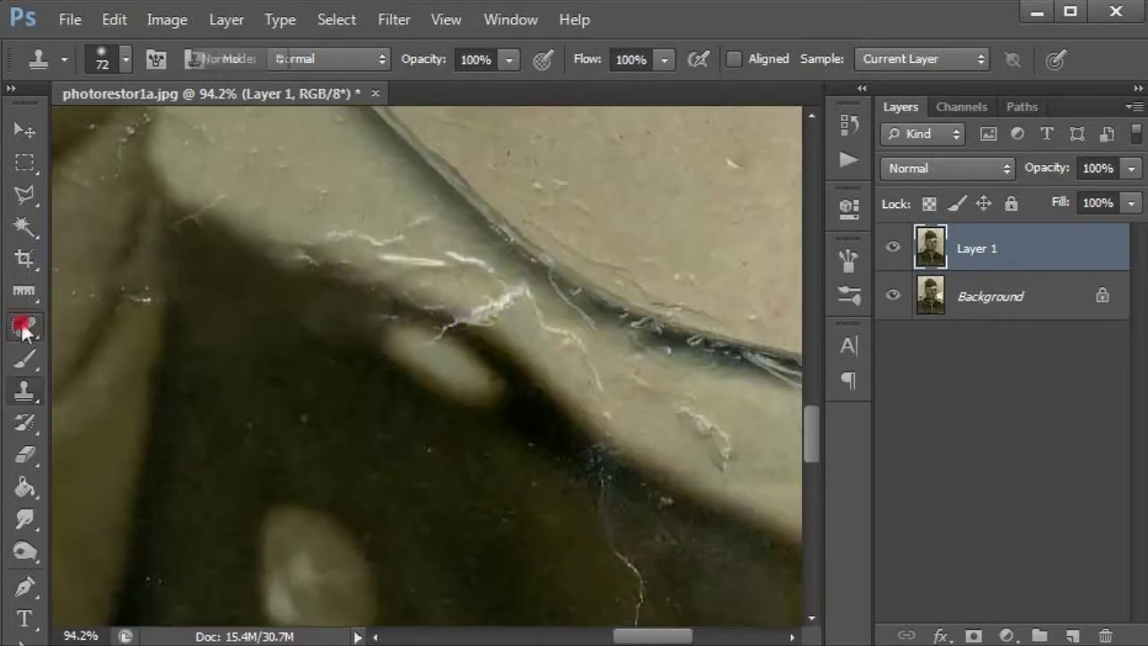
click(24, 325)
right_click(24, 325)
click(108, 346)
alt+click(287, 174)
drag(474, 290, 574, 346)
- View the whole photo and bring up Filter > Noise > Dust & Scratches
scroll(538, 359, down, 5)
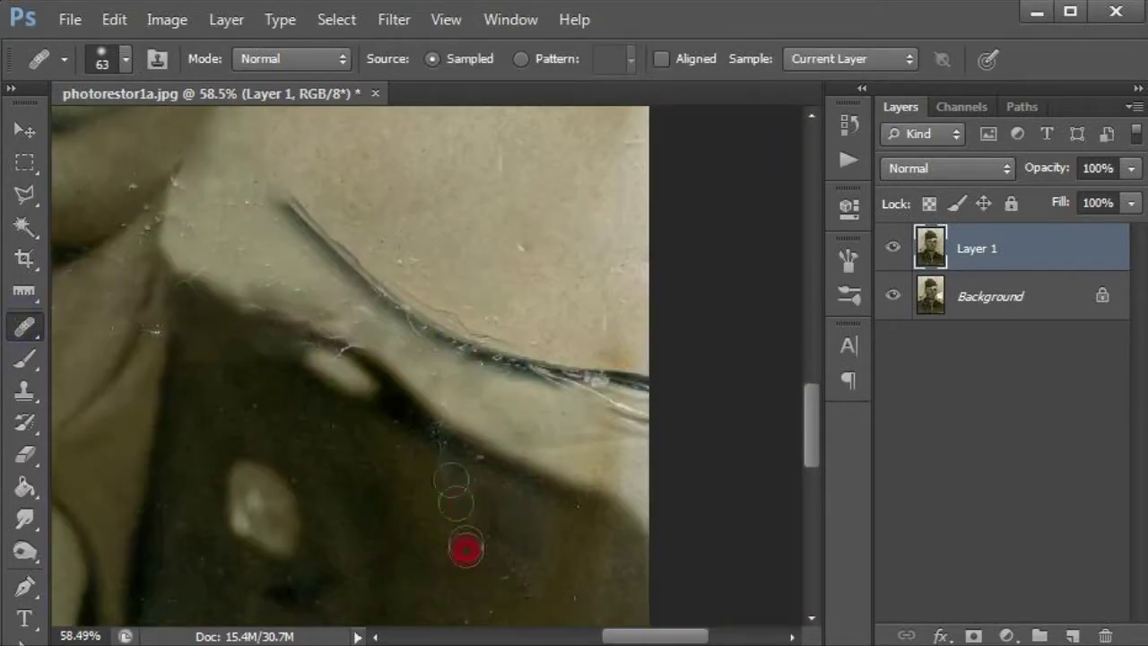
key(c)
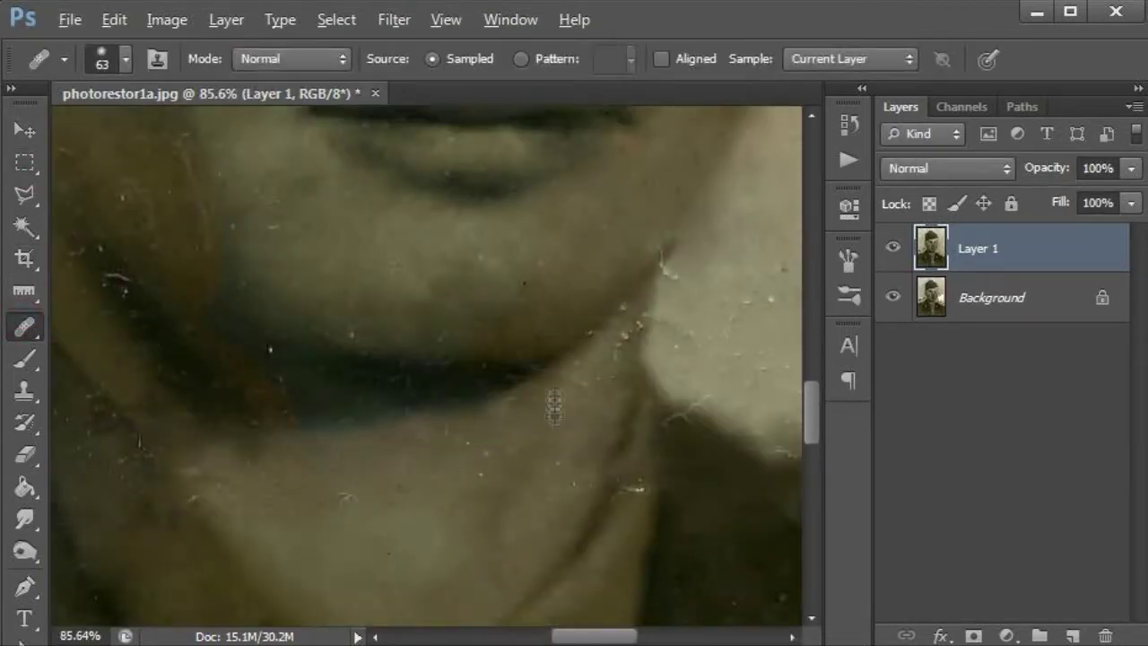
drag(257, 247, 526, 300)
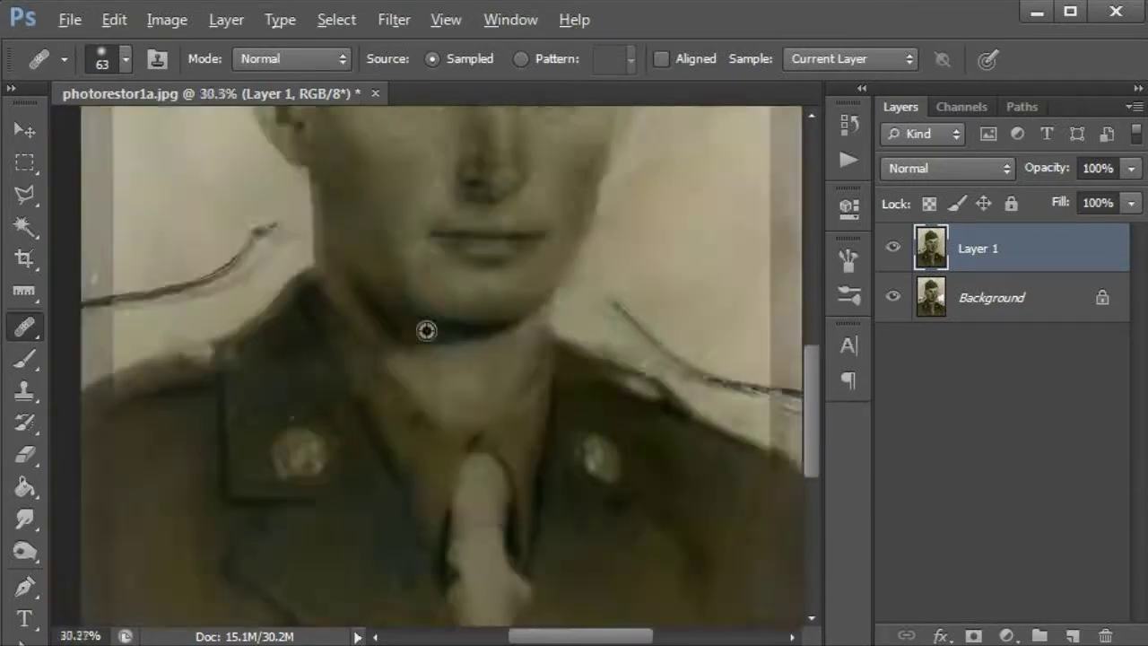
click(395, 19)
click(773, 409)
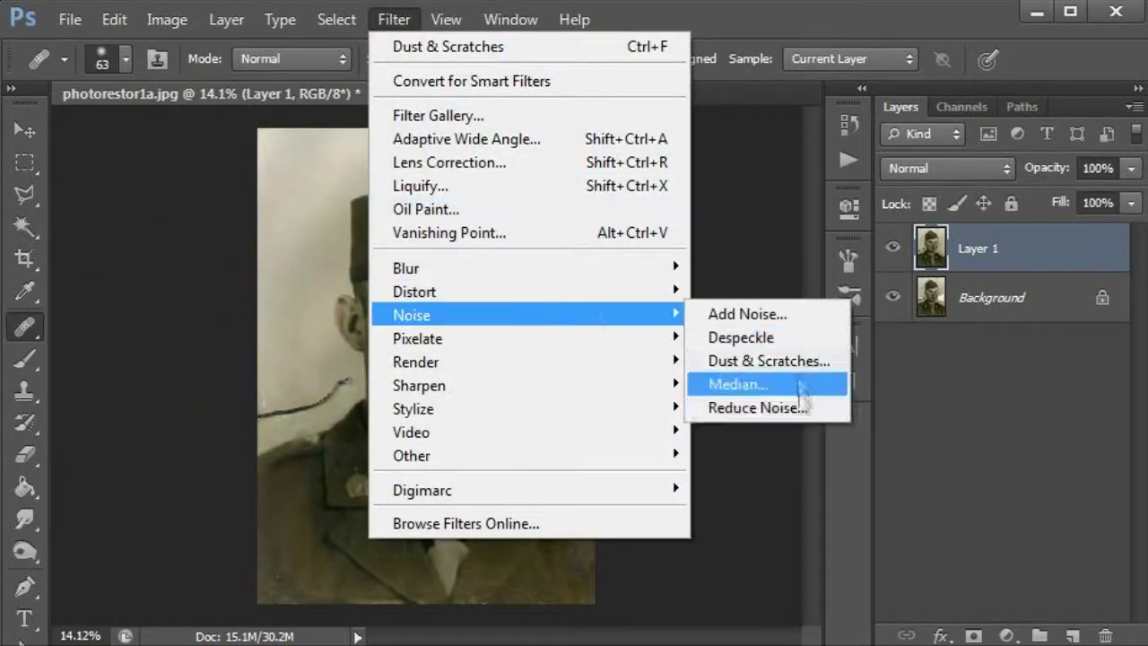
- Reopen Dust & Scratches, lower the Threshold and reduce the Radius to smooth face speckles
scroll(405, 383, up, 5)
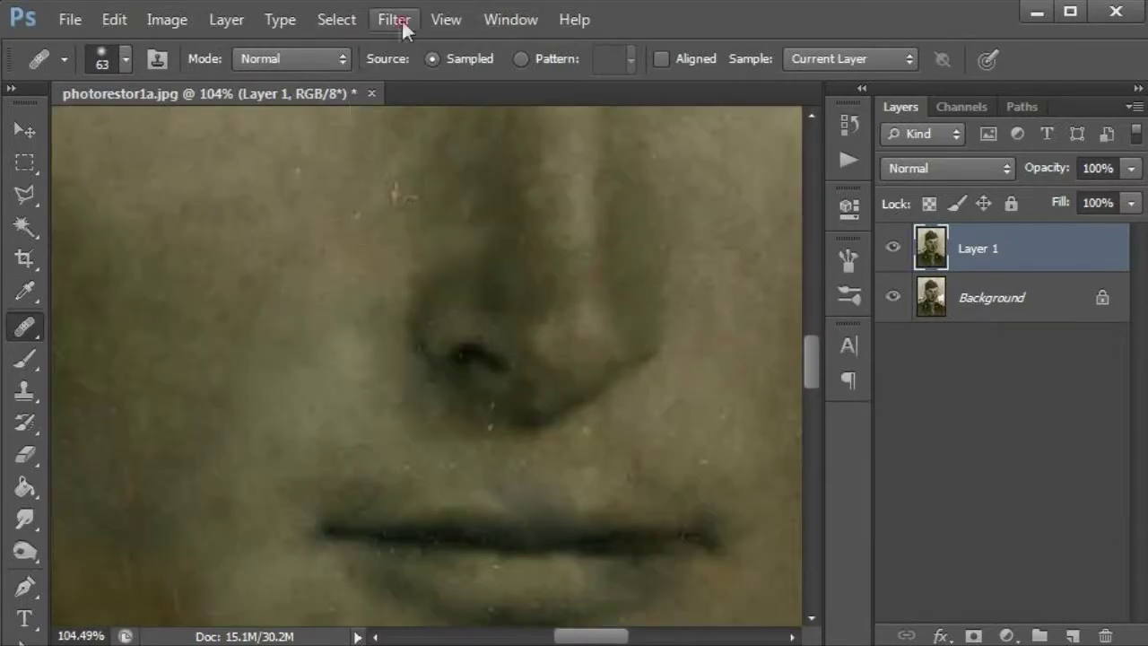
click(395, 20)
mouse_move(412, 315)
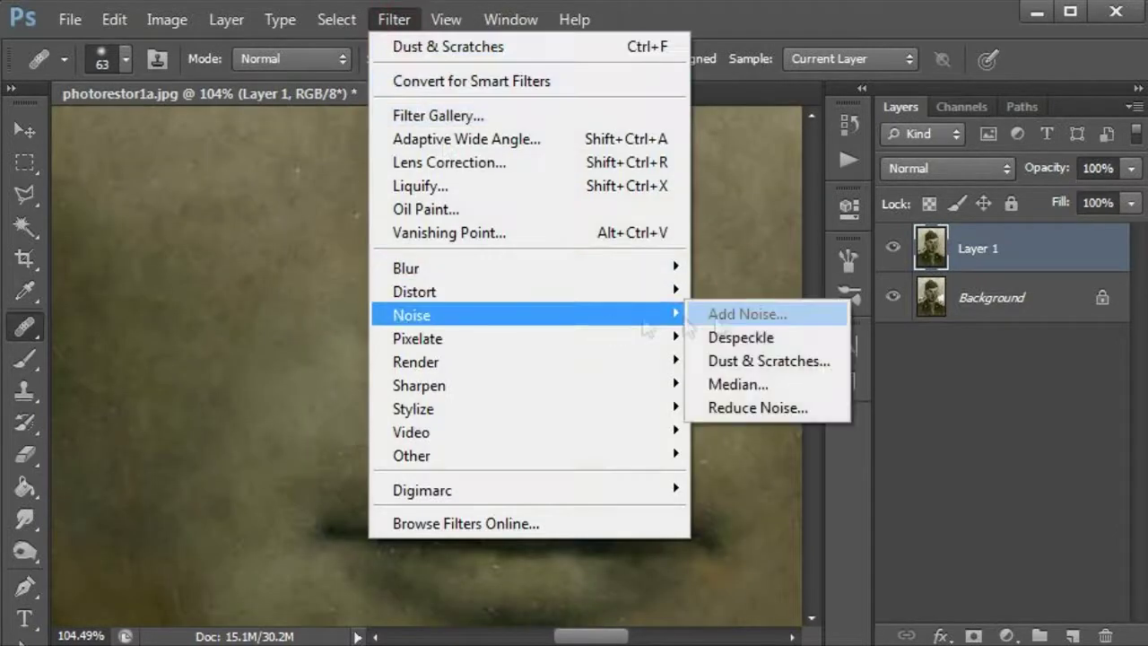
click(726, 368)
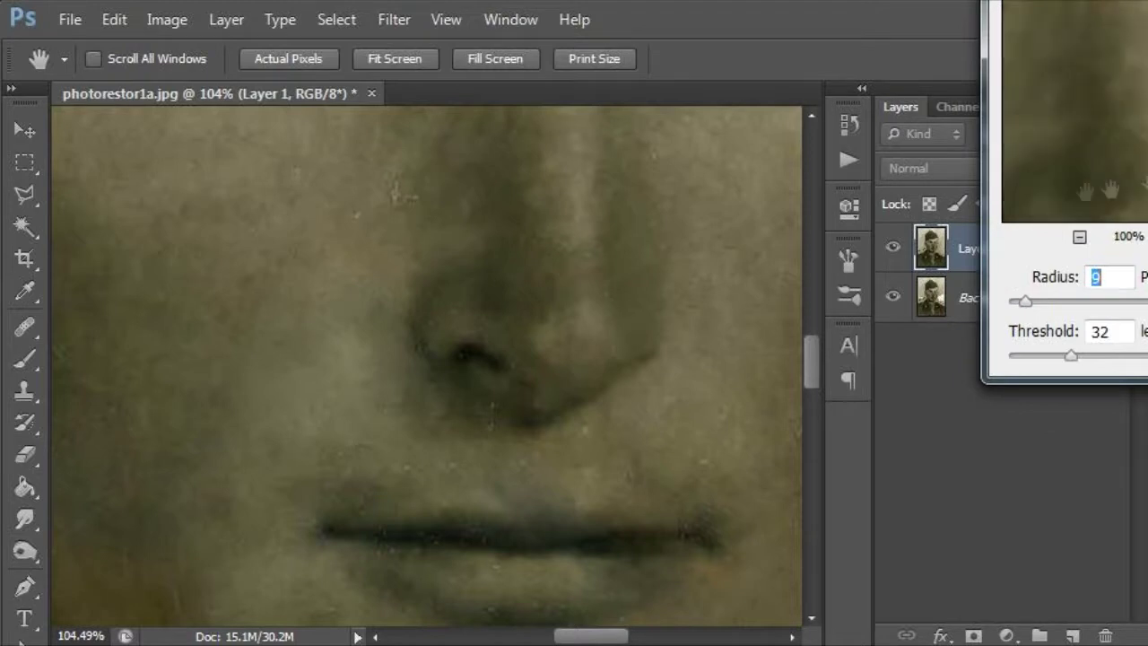
drag(1026, 302, 1030, 310)
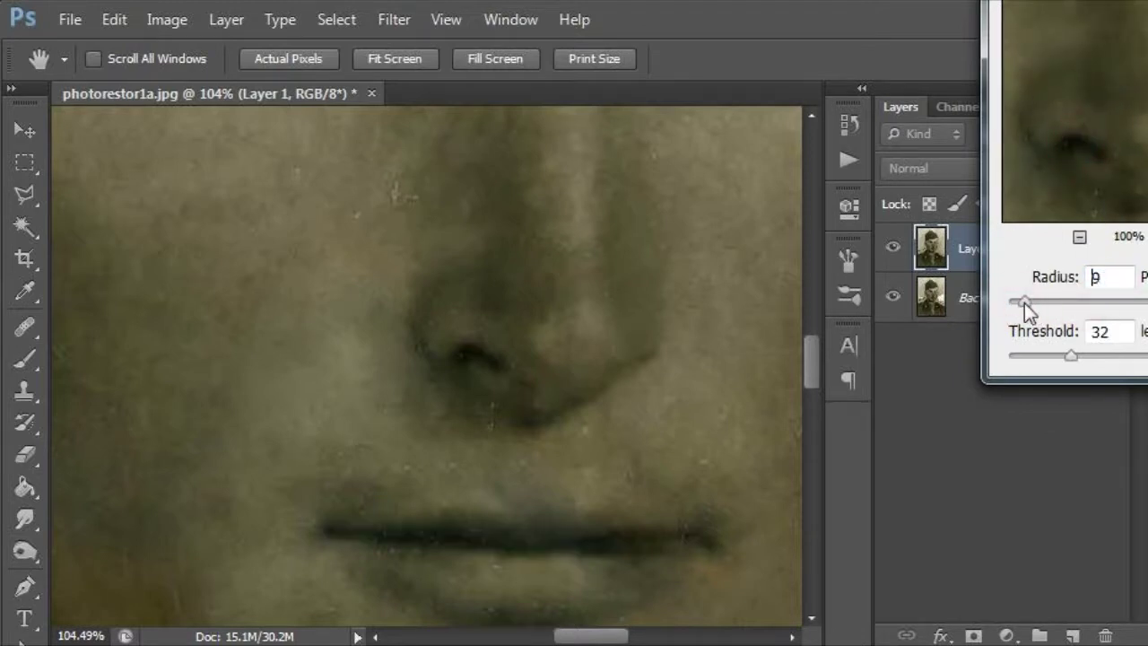
drag(1122, 357, 1028, 358)
drag(1025, 302, 1010, 305)
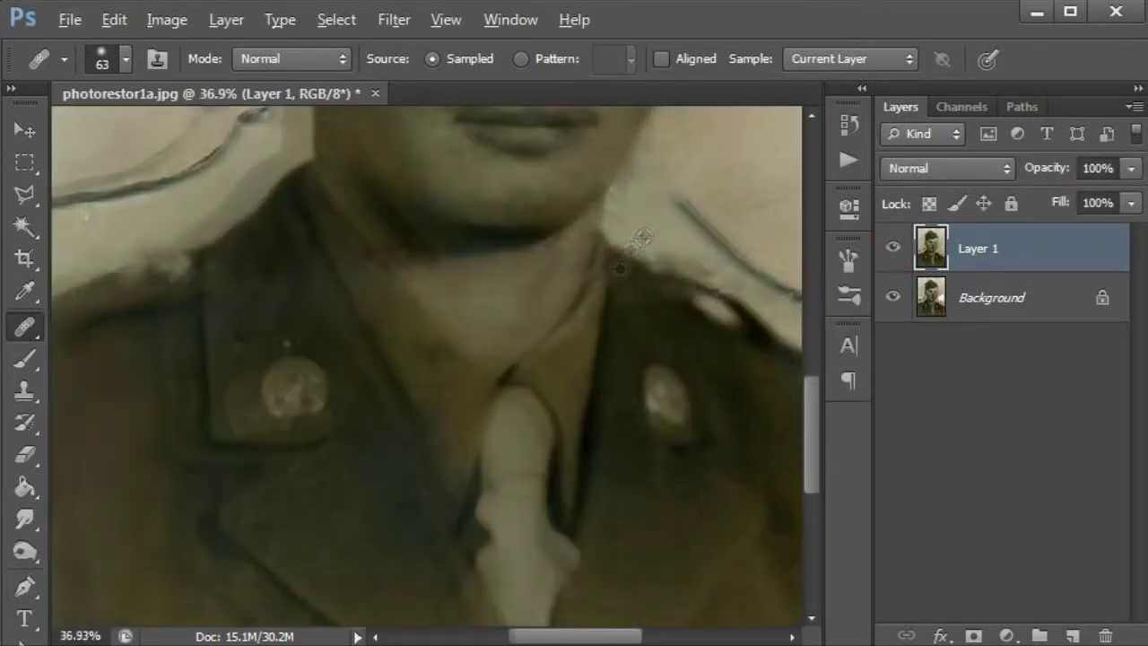
- Heal a leftover spot on the collar and fit the whole photo on screen
click(599, 157)
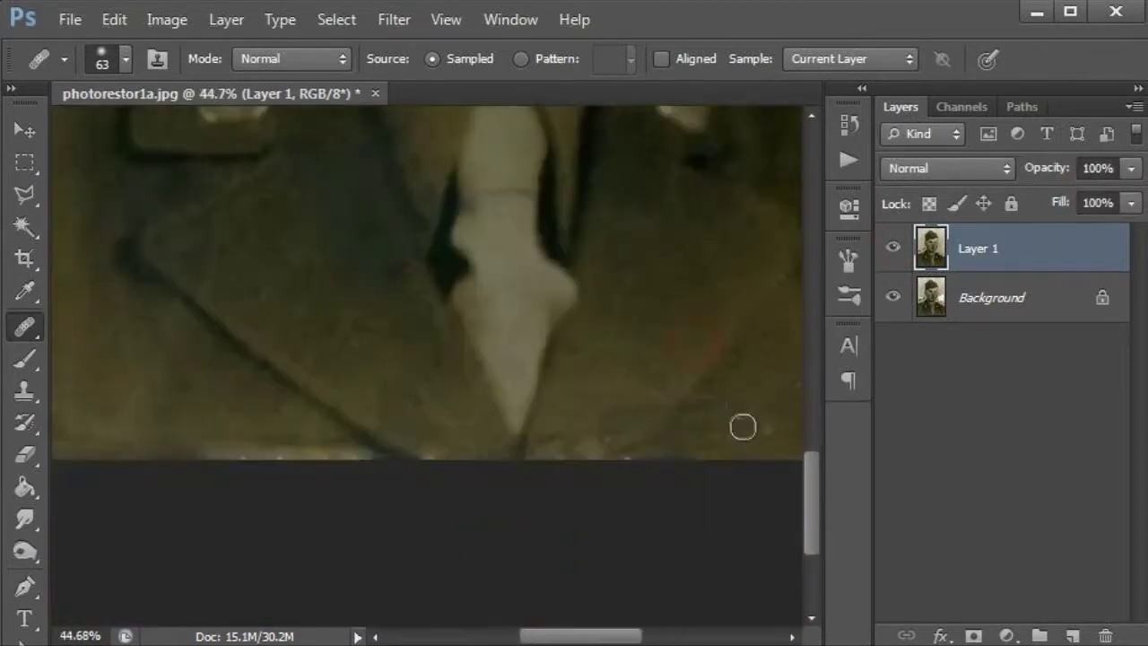
mouse_move(744, 423)
mouse_down()
mouse_move(716, 347)
mouse_move(609, 349)
mouse_up()
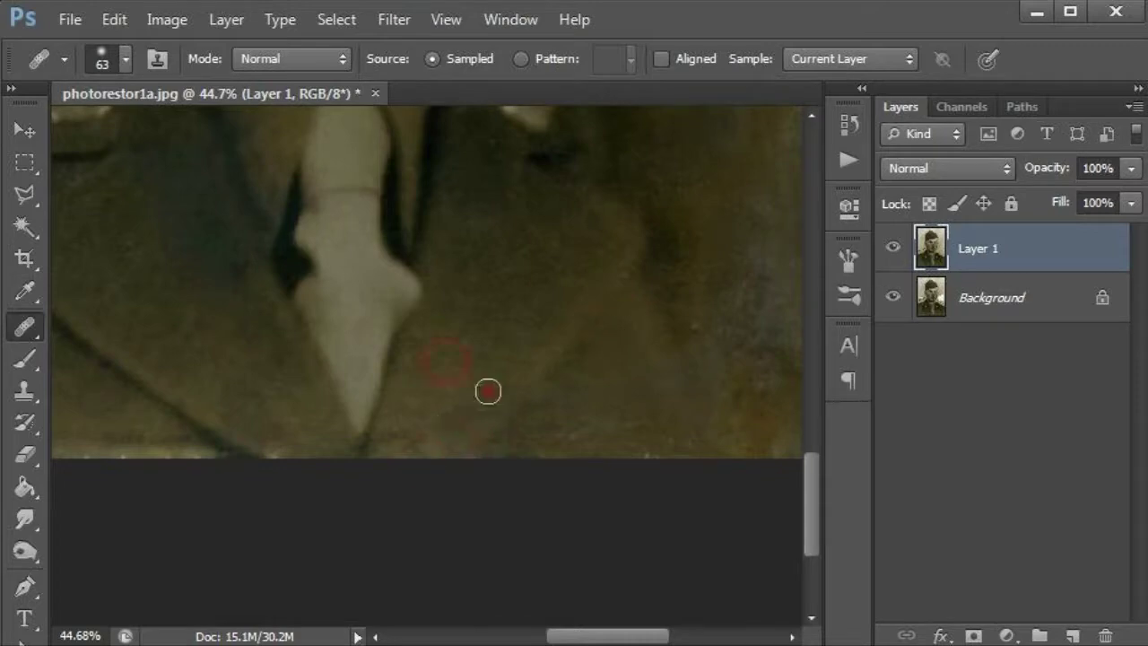
key(ctrl+0)
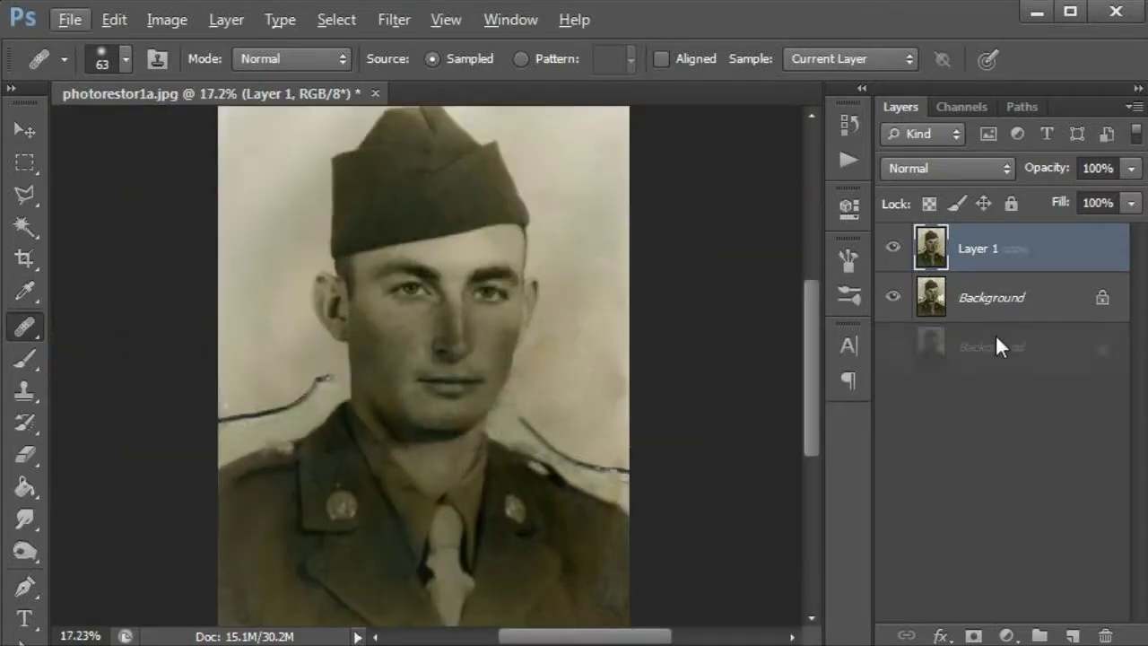
- Duplicate Layer 1, desaturate and brighten the copy with Curves, and start a Pen outline at the shoulder
key(ctrl+j)
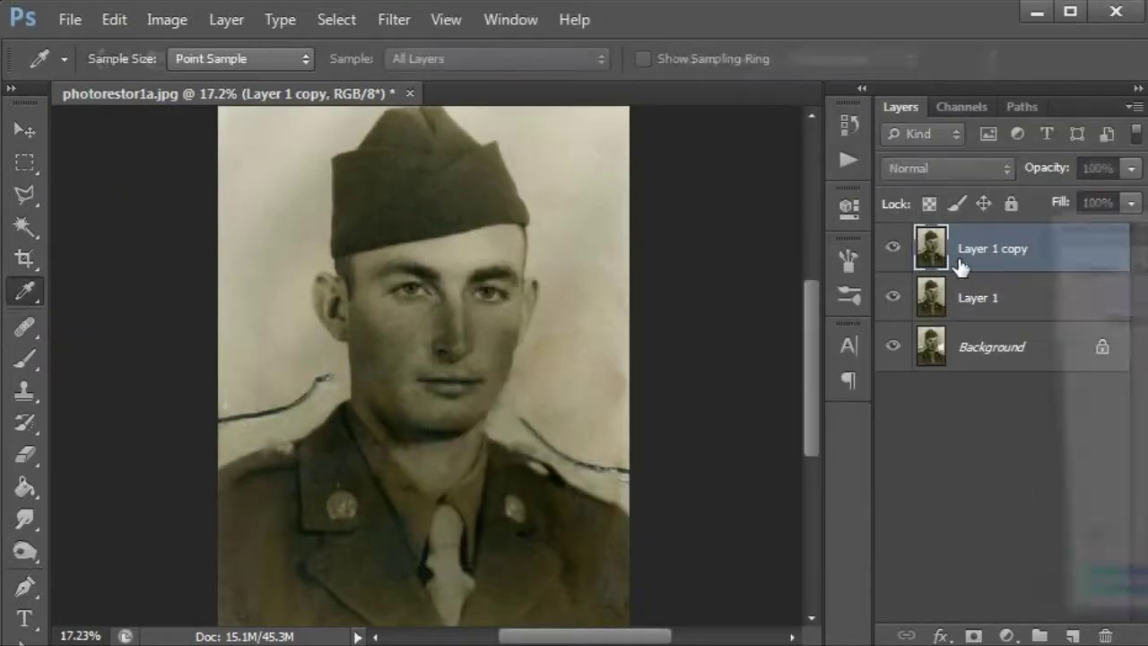
key(shift+ctrl+u)
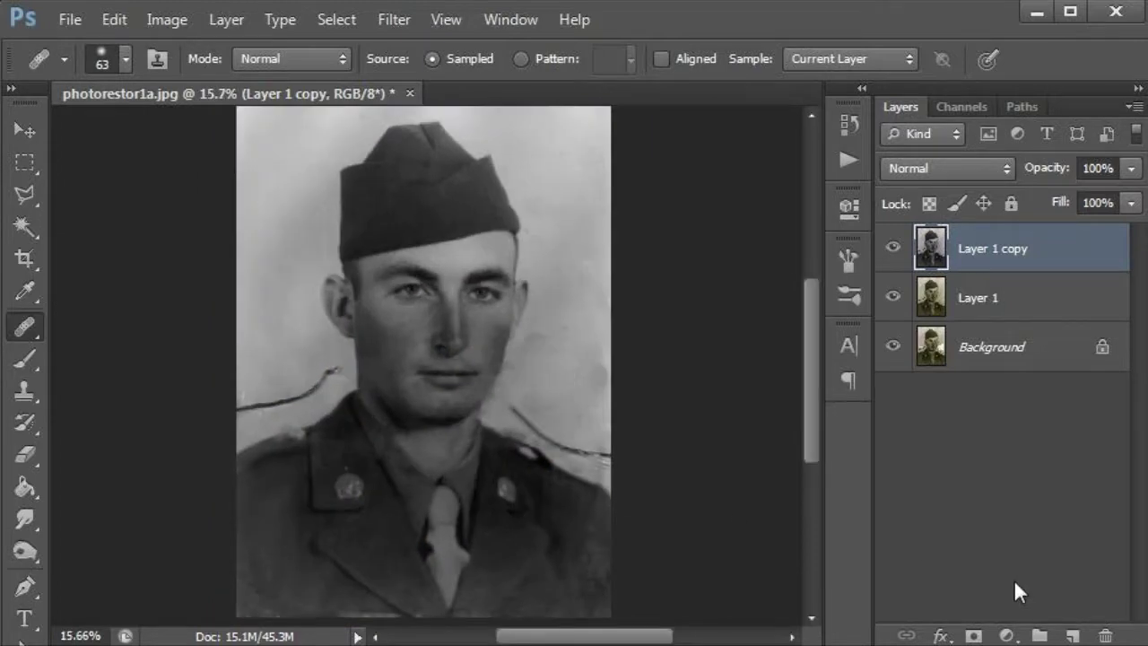
key(ctrl+m)
drag(999, 185, 991, 185)
drag(1030, 138, 1002, 126)
click(876, 326)
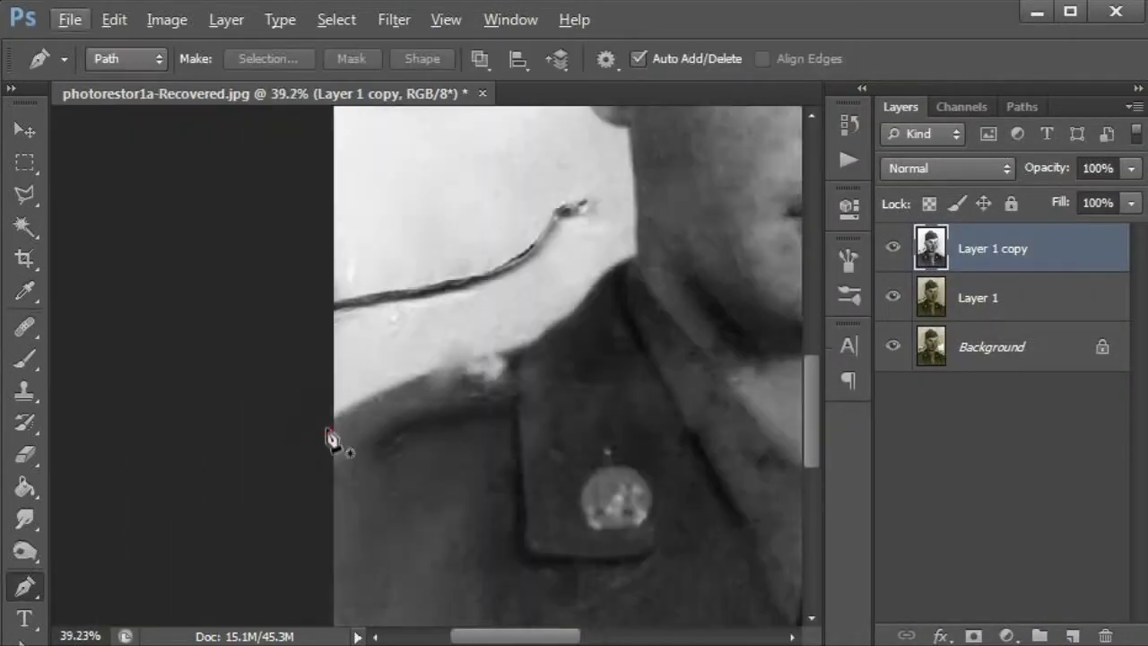
click(327, 425)
drag(441, 369, 483, 361)
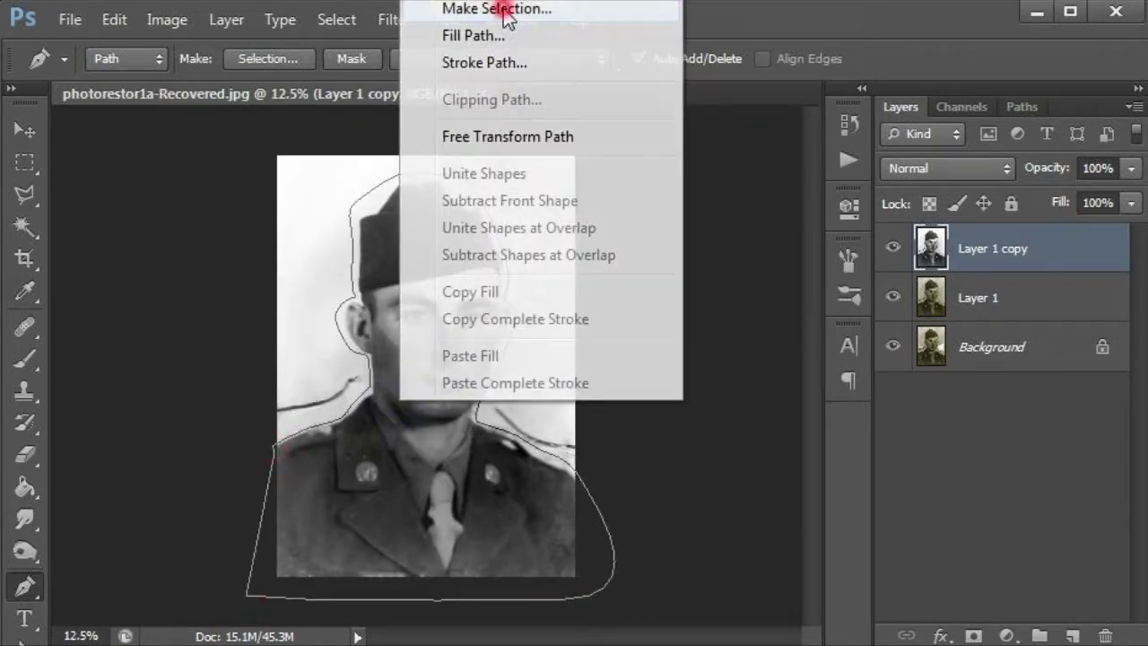
- Turn the outline into a selection and refine its edge around the head, neck and cap
click(354, 27)
click(467, 266)
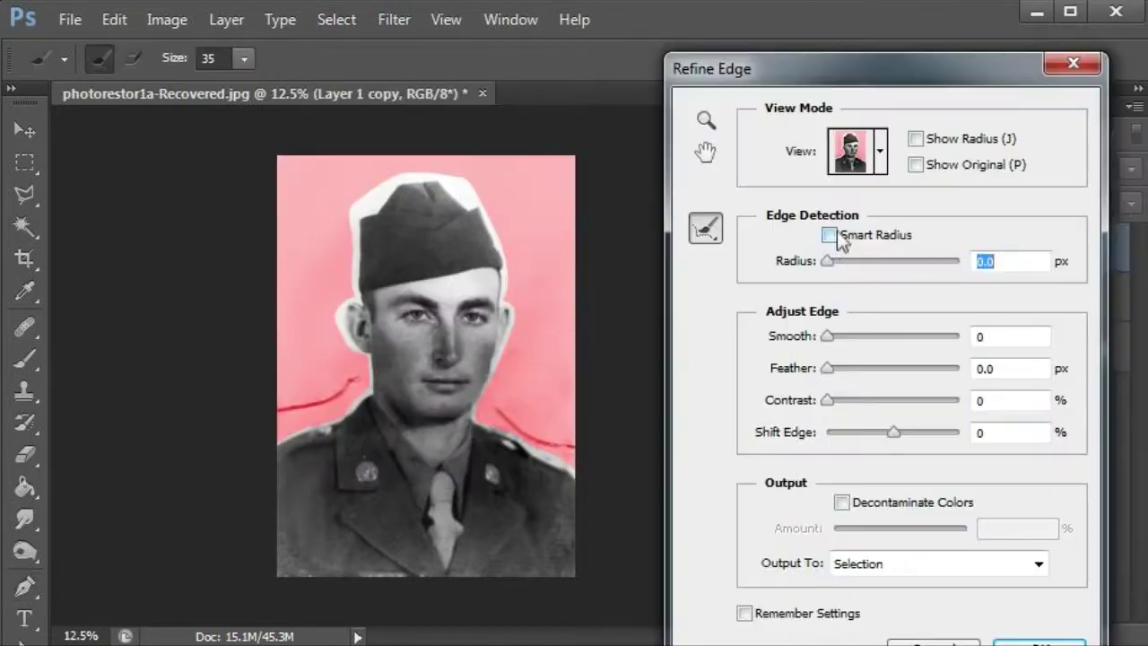
drag(492, 398, 557, 464)
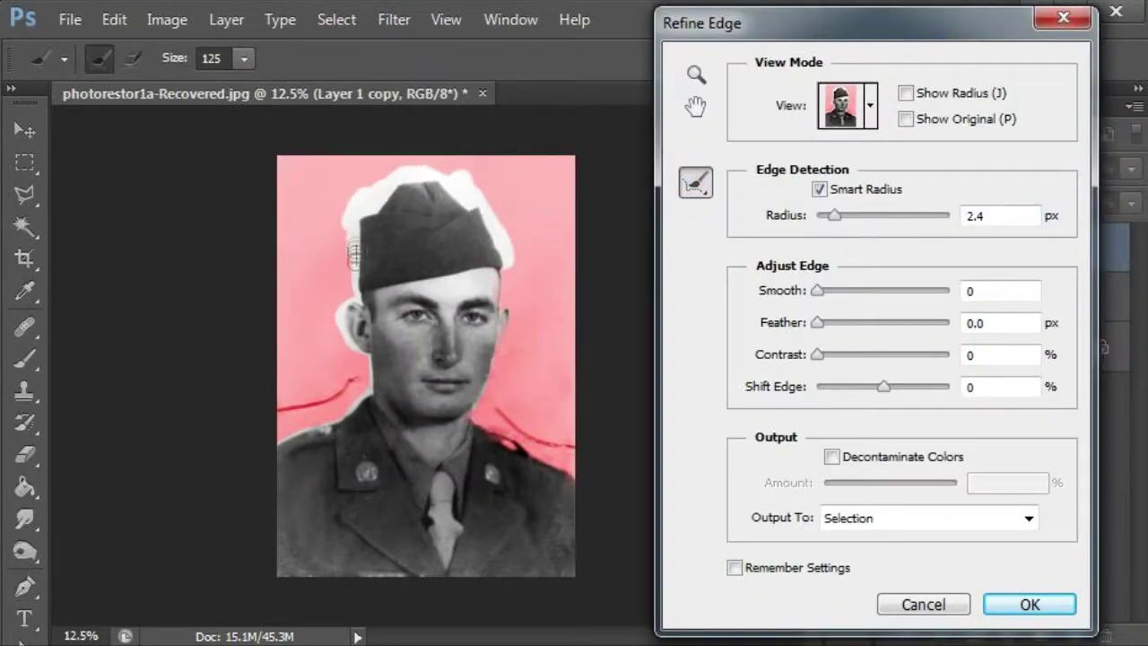
drag(365, 357, 266, 423)
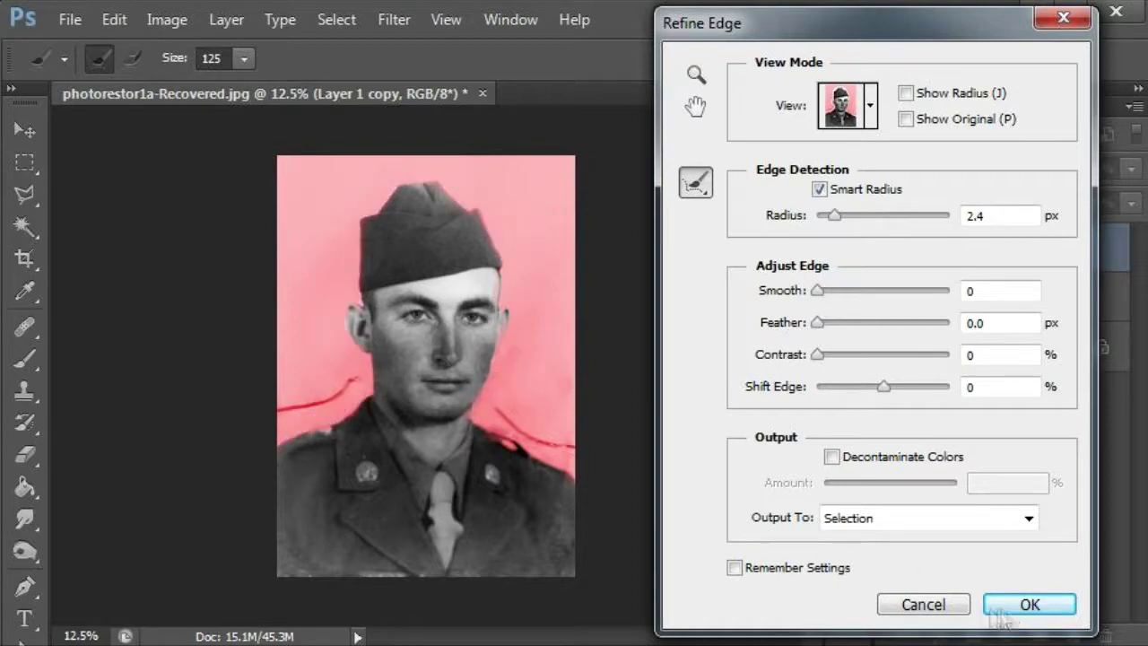
click(1030, 604)
key(m)
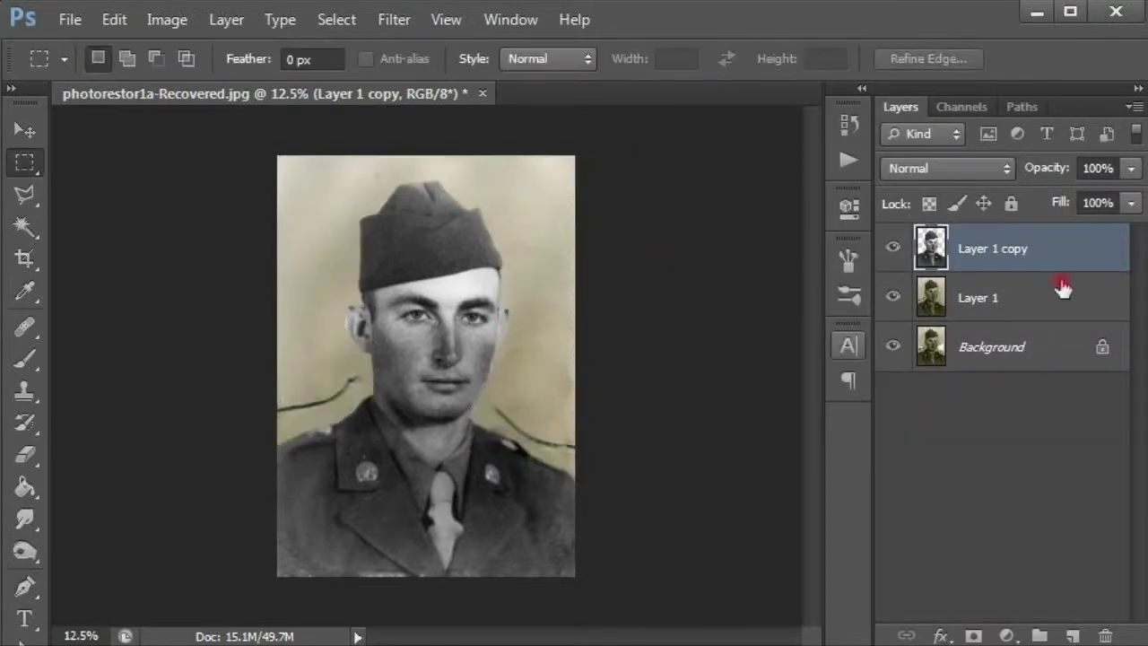
- Add a new Layer 2 beneath Layer 1 copy and fill it white with the Paint Bucket
ctrl+click(1073, 635)
click(10, 88)
key(g)
click(316, 350)
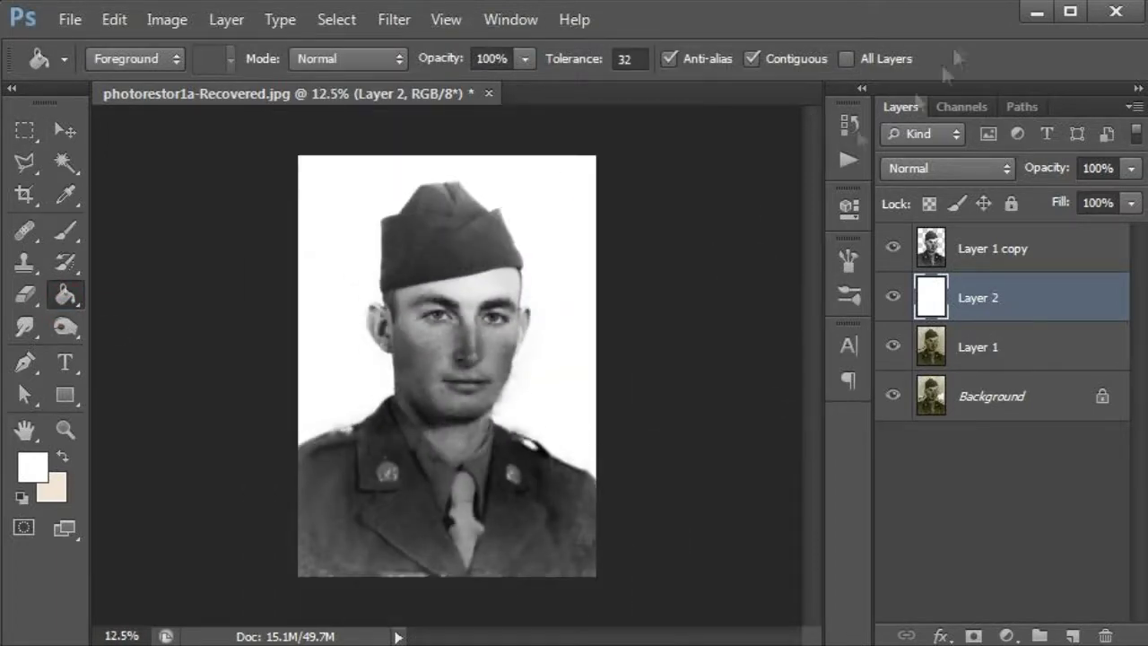
- Gaussian-blur the skin texture, add an inverted black mask and set Color blend mode
click(767, 439)
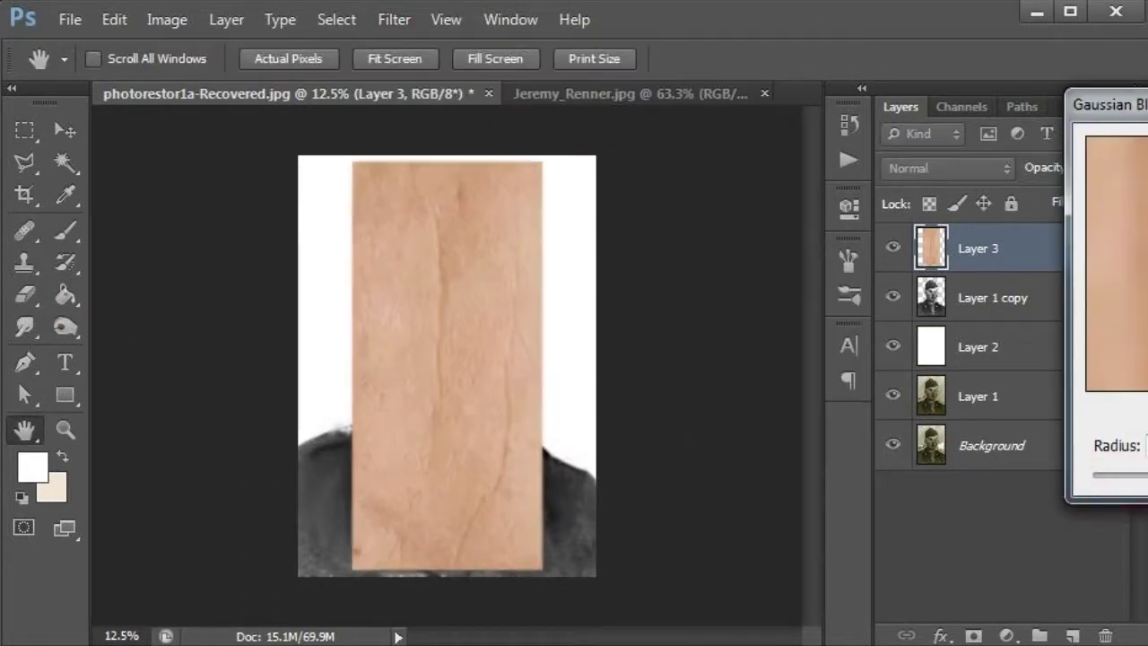
key(Return)
key(m)
click(973, 636)
click(968, 168)
key(Escape)
key(ctrl+i)
click(943, 168)
- Target Layer 3's mask and set up a soft 33 px brush
click(897, 359)
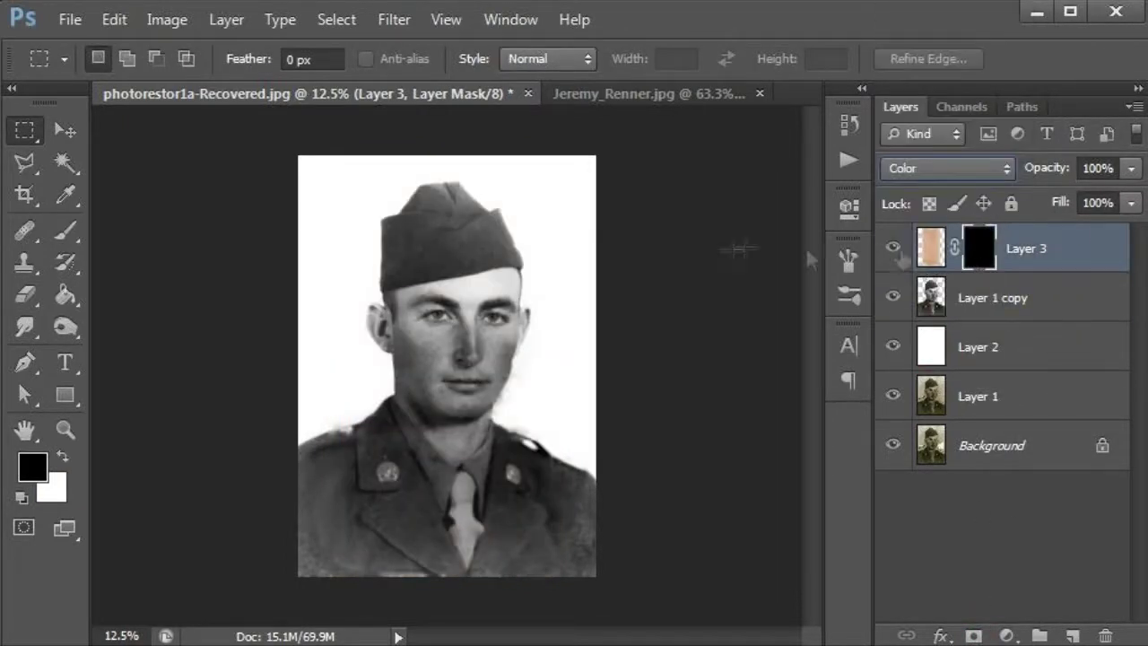
scroll(450, 325, up, 5)
key(b)
right_click(508, 324)
key(Escape)
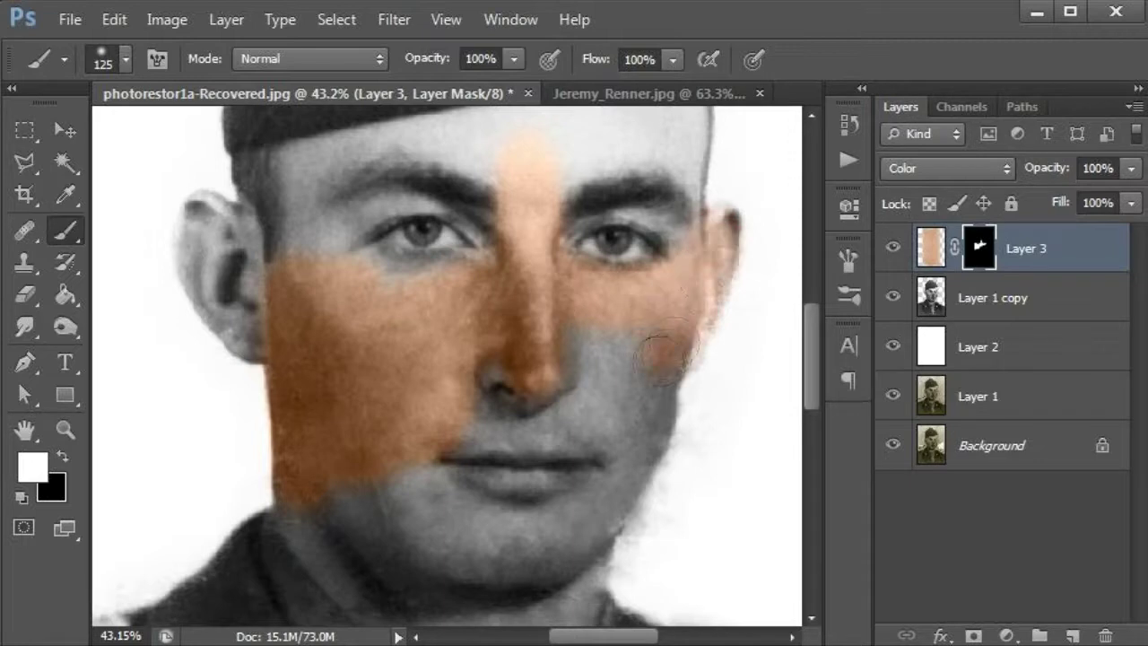
- Paint skin tone through Layer 3's mask over the eyelid, outer eyebrow and forehead
scroll(553, 382, down, 3)
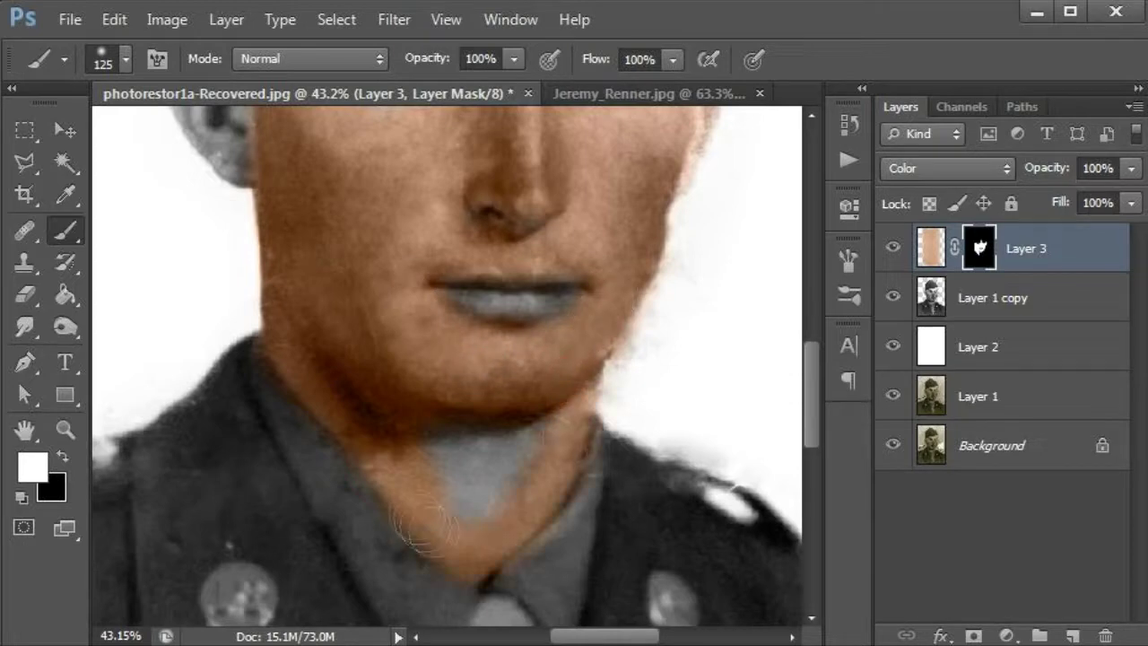
scroll(457, 420, up, 3)
scroll(489, 376, left, 2)
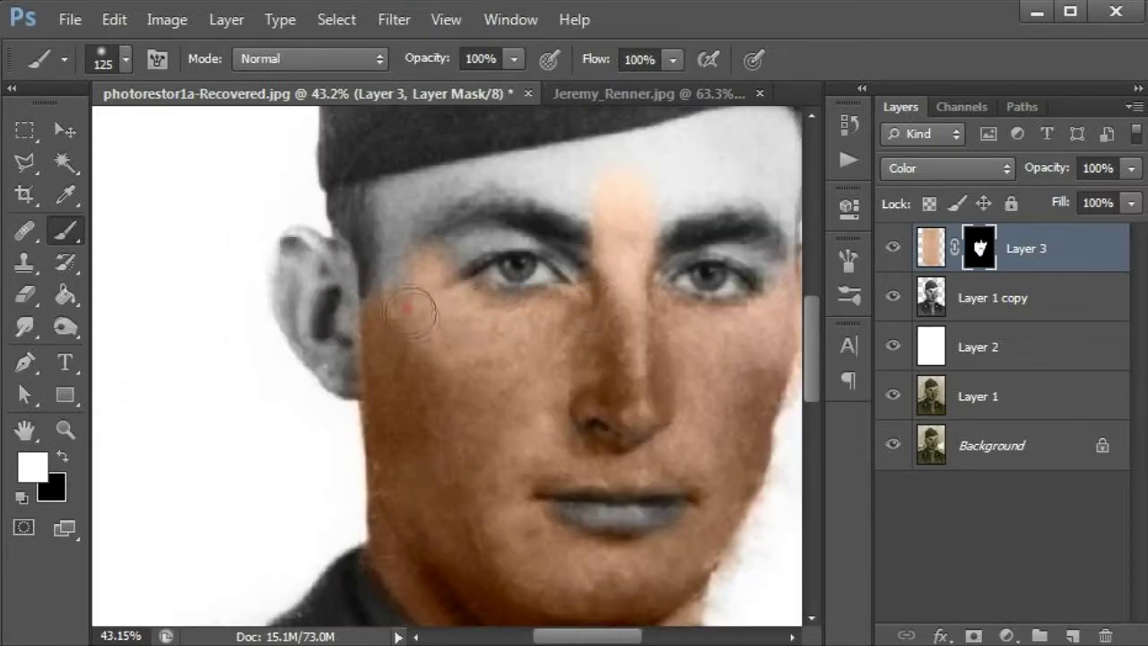
scroll(423, 269, up, 3)
key(bracketleft)
key(bracketleft)
key(bracketleft)
key(bracketleft)
drag(502, 232, 484, 199)
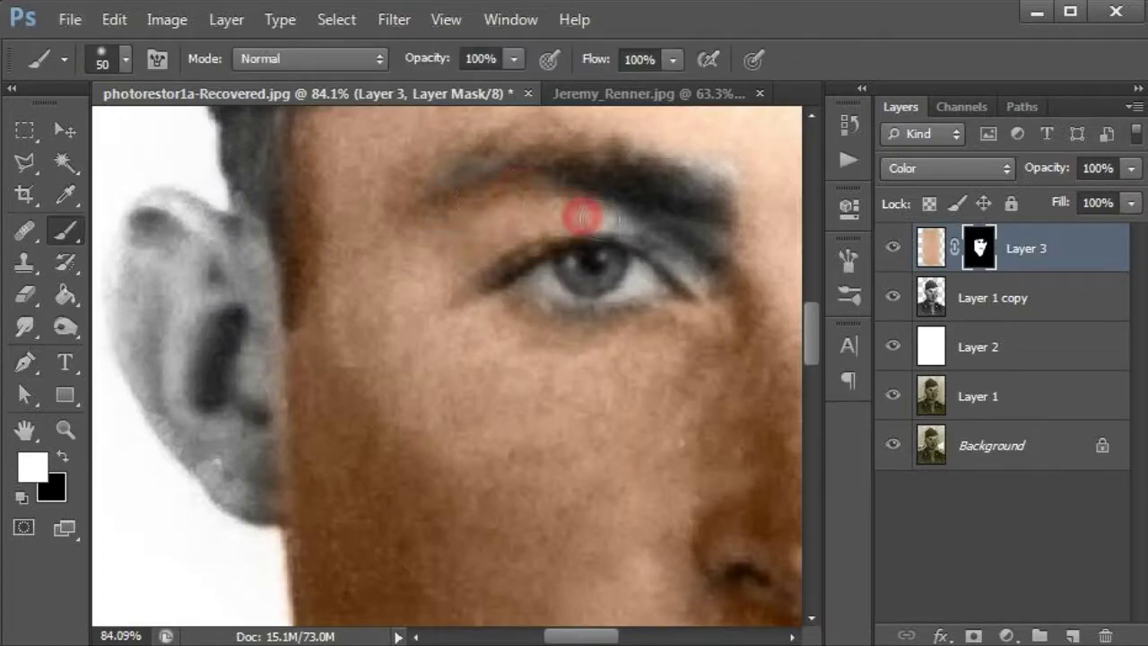
drag(645, 335, 736, 258)
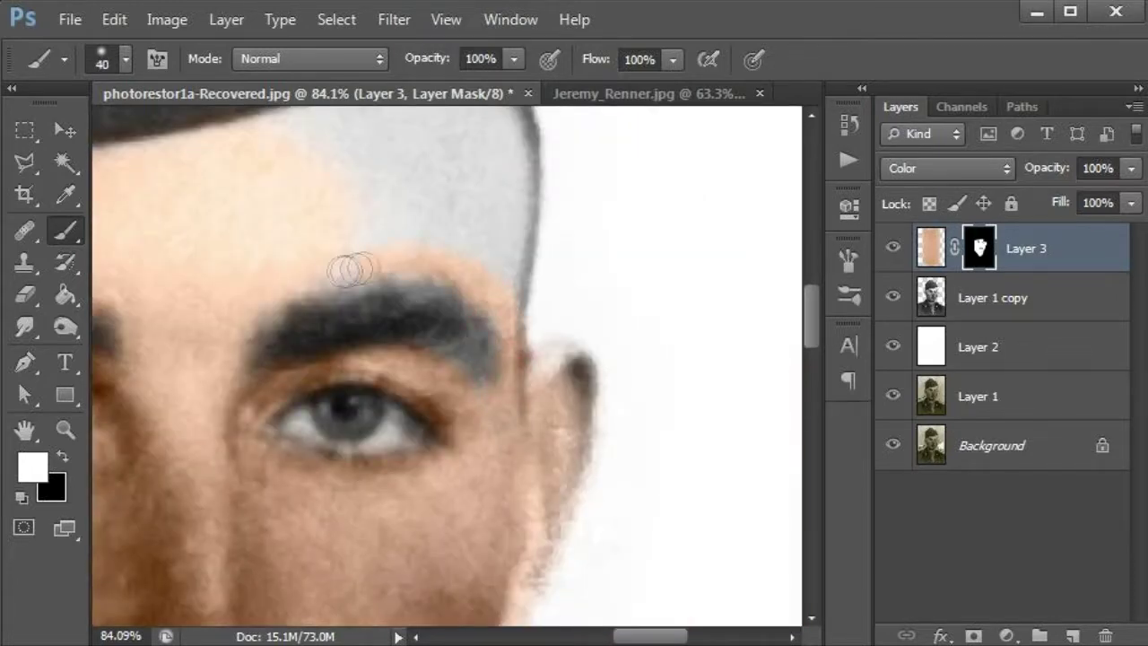
mouse_move(290, 249)
mouse_down()
mouse_move(296, 226)
mouse_move(431, 197)
mouse_up()
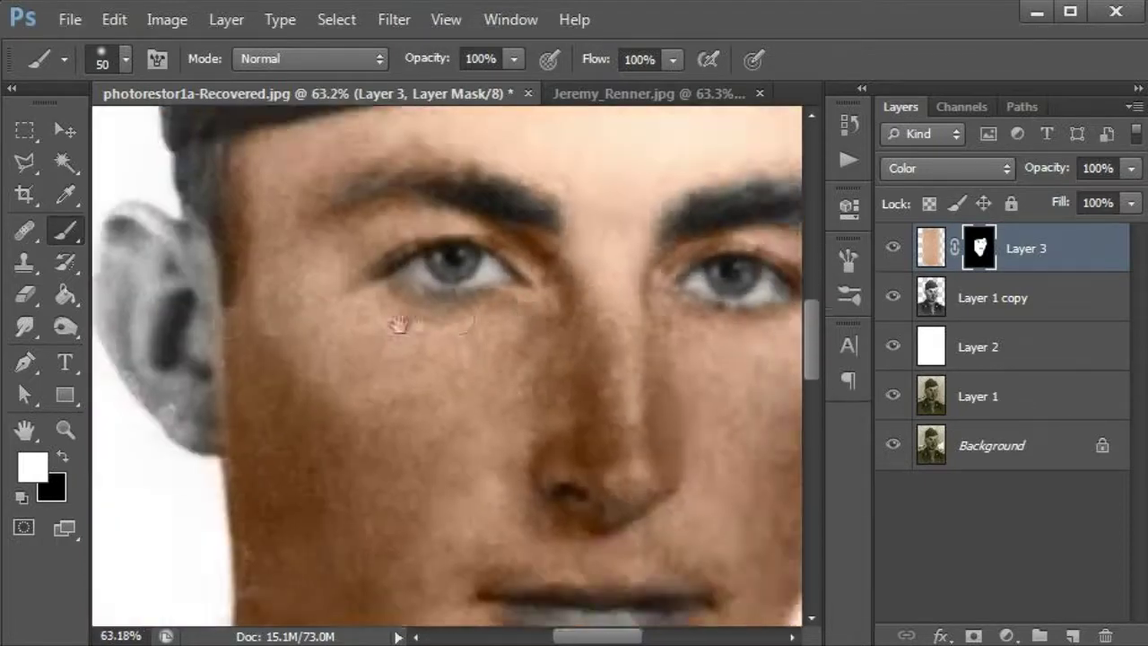
drag(398, 324, 489, 314)
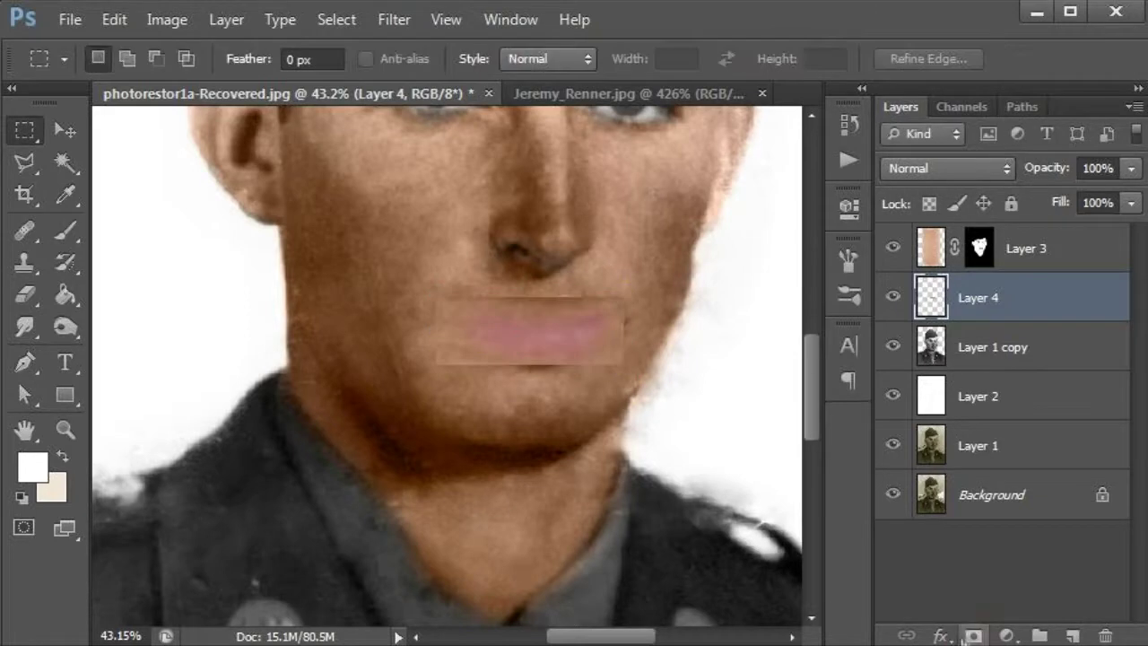
- Give Layer 4 a black mask in Color blend mode and brush pink onto the lips
key(ctrl+i)
click(948, 168)
click(948, 359)
key(b)
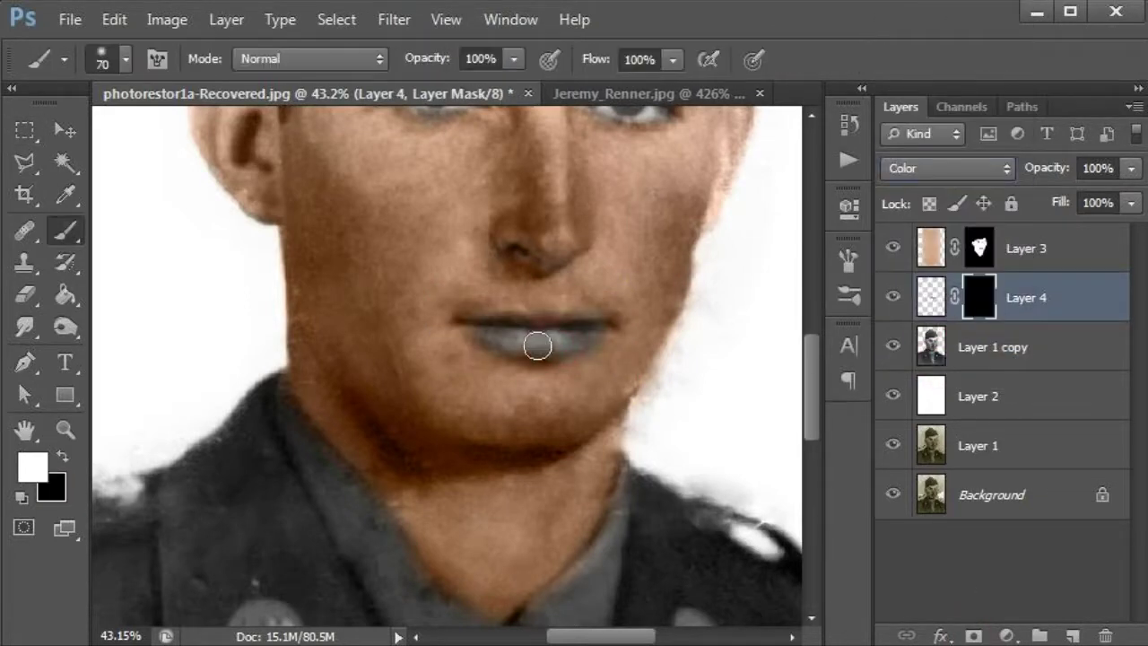
scroll(549, 345, up, 5)
drag(549, 345, 525, 330)
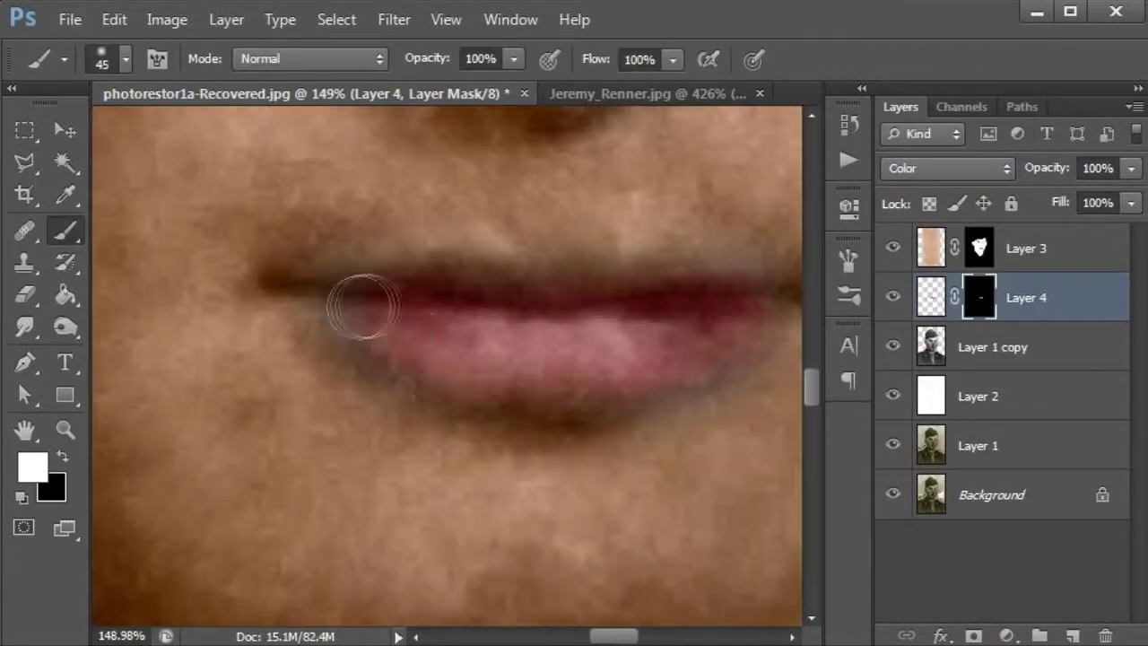
- Return to the skin-tone layer's mask and sample an eye colour from the reference photo
scroll(660, 325, down, 5)
scroll(519, 272, up, 4)
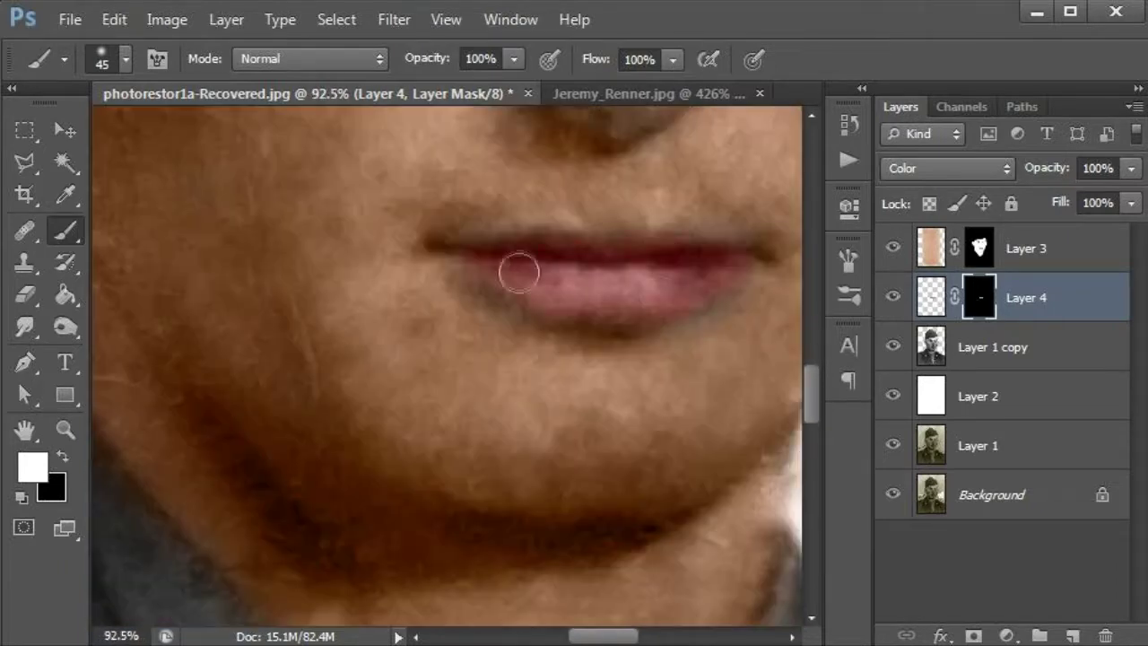
scroll(699, 287, down, 3)
scroll(641, 263, down, 2)
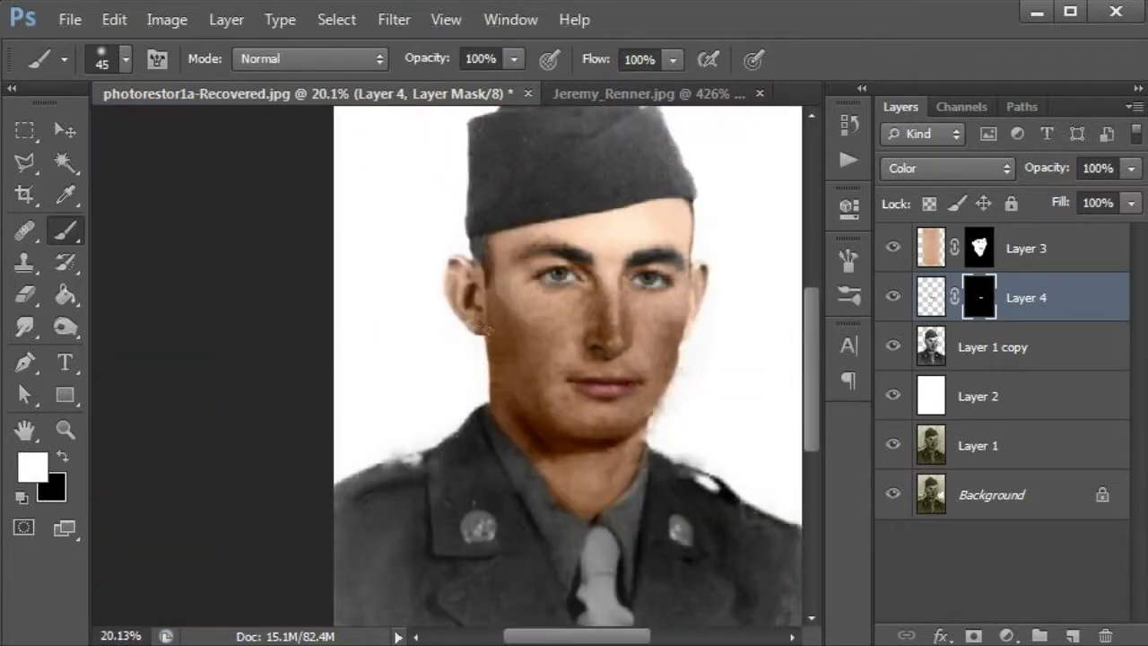
scroll(563, 288, up, 4)
key(alt+bracketright)
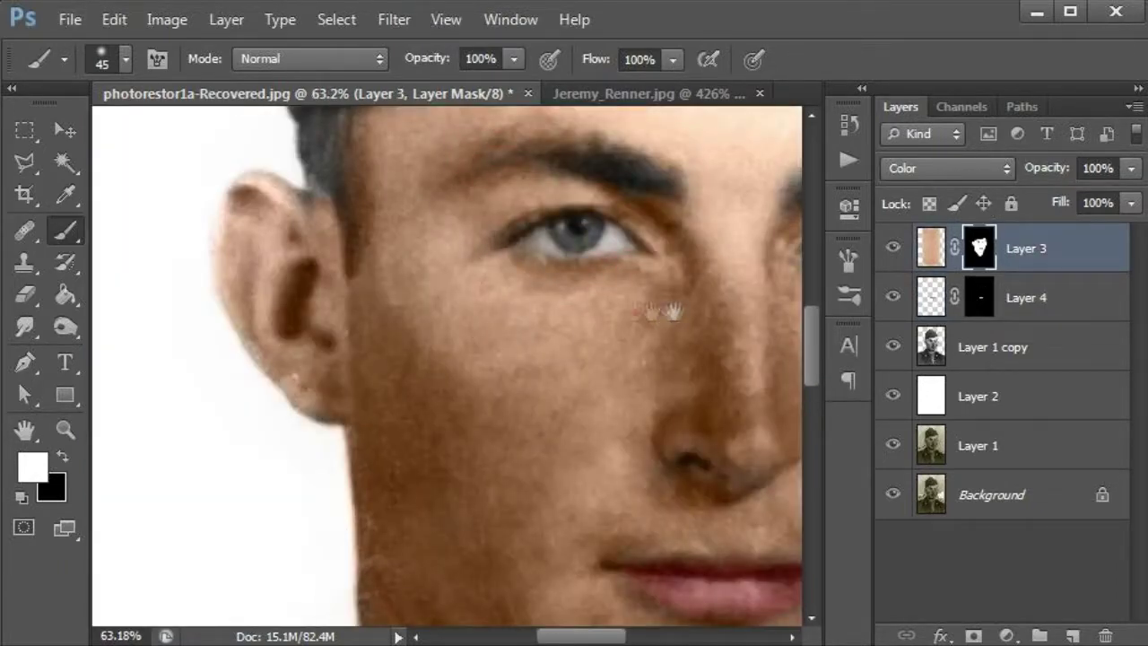
scroll(664, 312, down, 1)
scroll(664, 312, down, 2)
scroll(592, 354, up, 4)
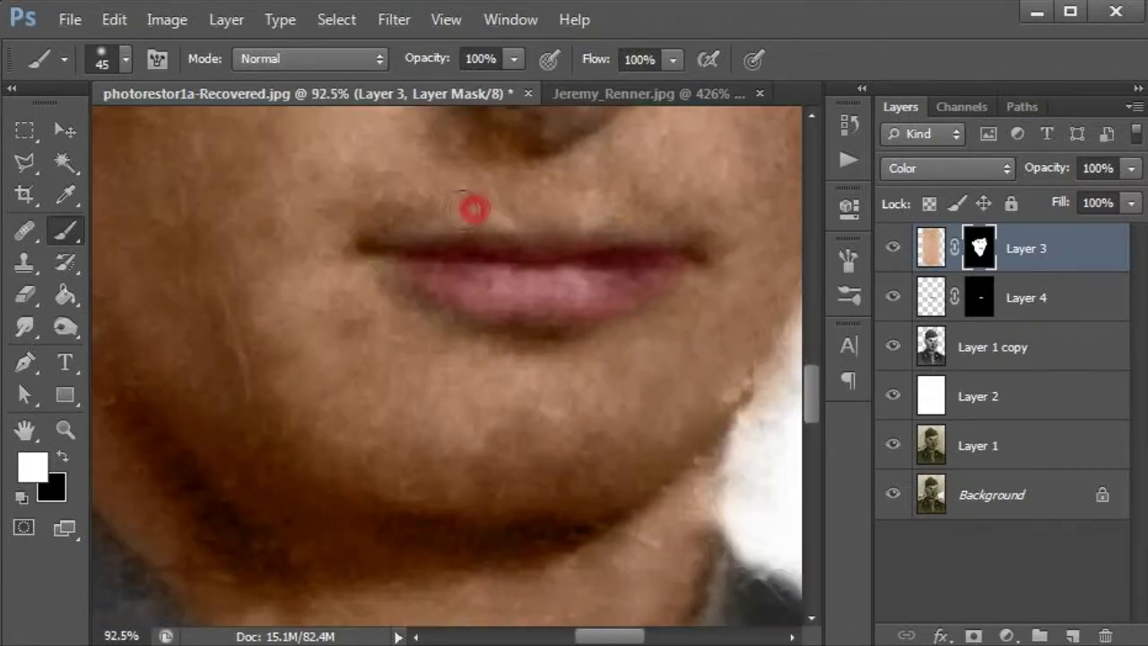
scroll(385, 303, down, 2)
scroll(428, 351, down, 1)
scroll(428, 351, up, 2)
click(590, 93)
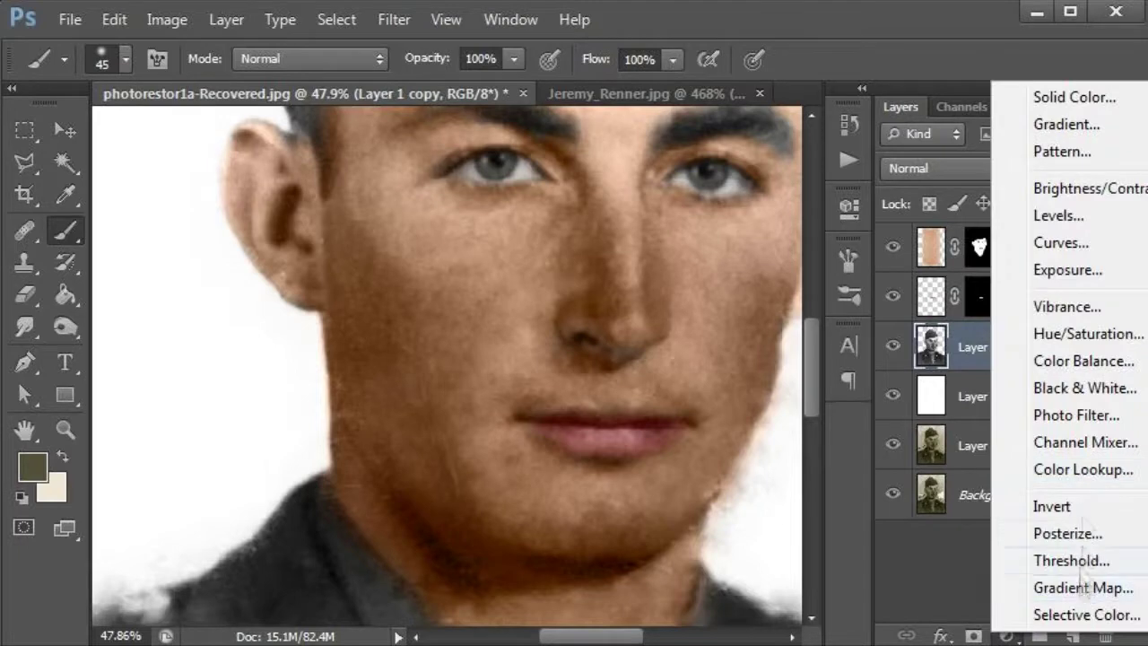
- Add a Solid Color fill in the sampled green, Color blend, masked, and paint it into the irises
click(1068, 97)
key(Return)
click(933, 168)
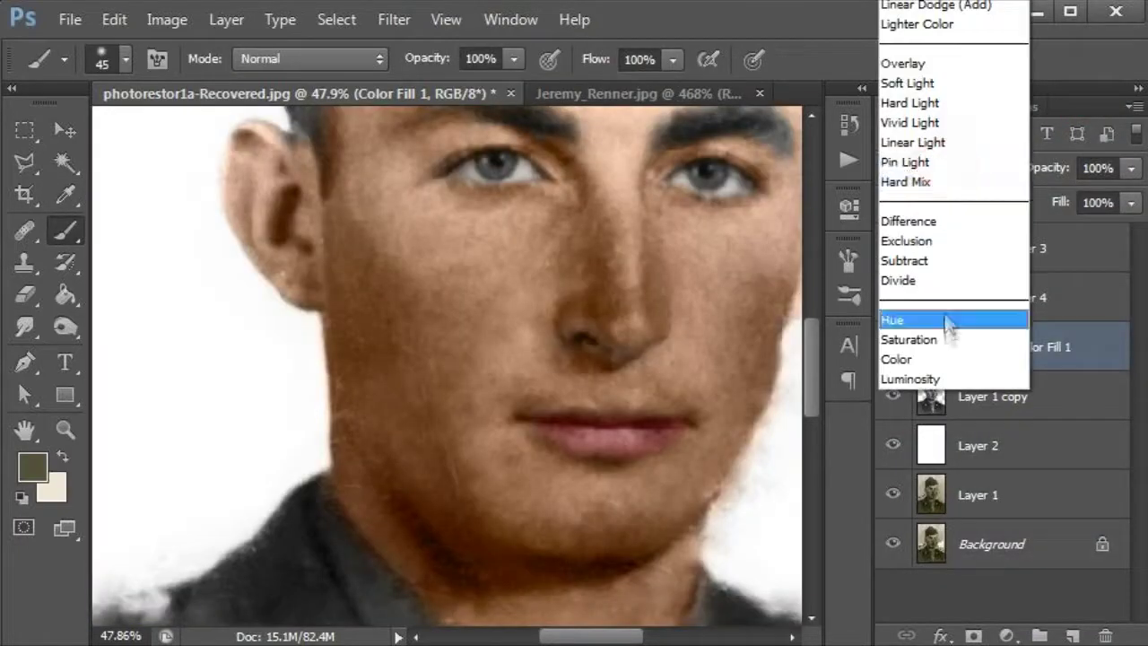
click(896, 358)
key(d)
scroll(498, 164, up, 5)
drag(533, 243, 594, 218)
scroll(700, 242, down, 3)
scroll(681, 239, down, 5)
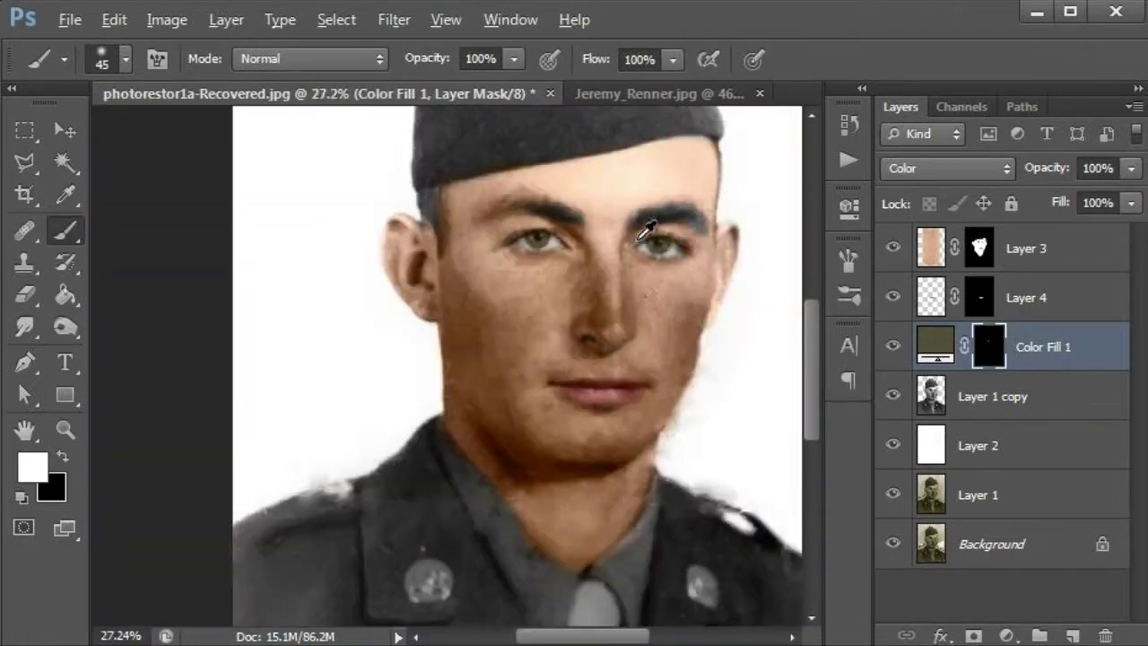
scroll(584, 335, down, 2)
scroll(628, 314, up, 3)
- Add a pink Solid Color fill layer above the skin layer in Color mode with an inverted mask
click(1032, 252)
click(1006, 635)
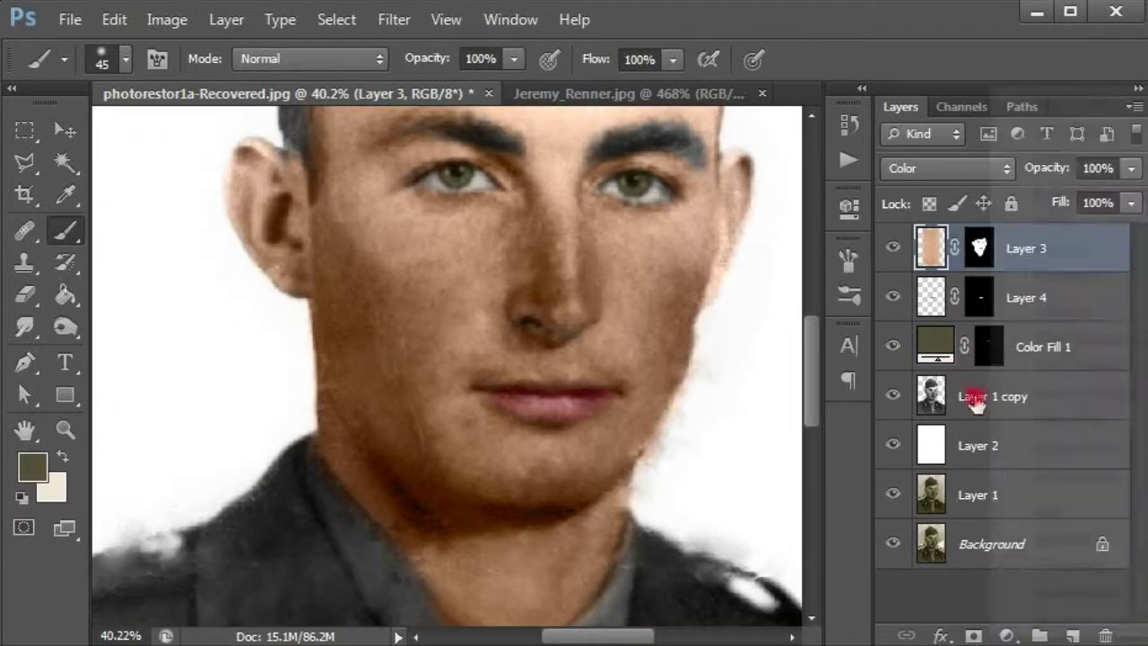
click(1097, 96)
click(1046, 248)
click(1056, 249)
key(Return)
key(ctrl+i)
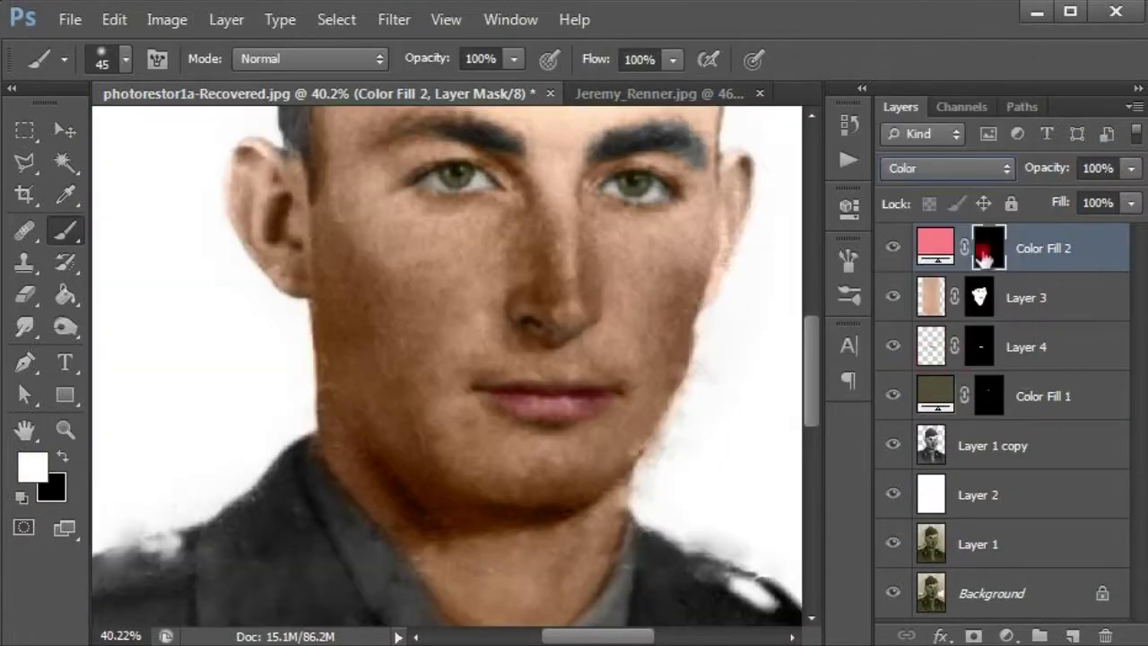
- Paint pink blush on the cheeks with a 141 px brush, then trim it with a 90 px black brush
right_click(545, 328)
drag(471, 377, 558, 379)
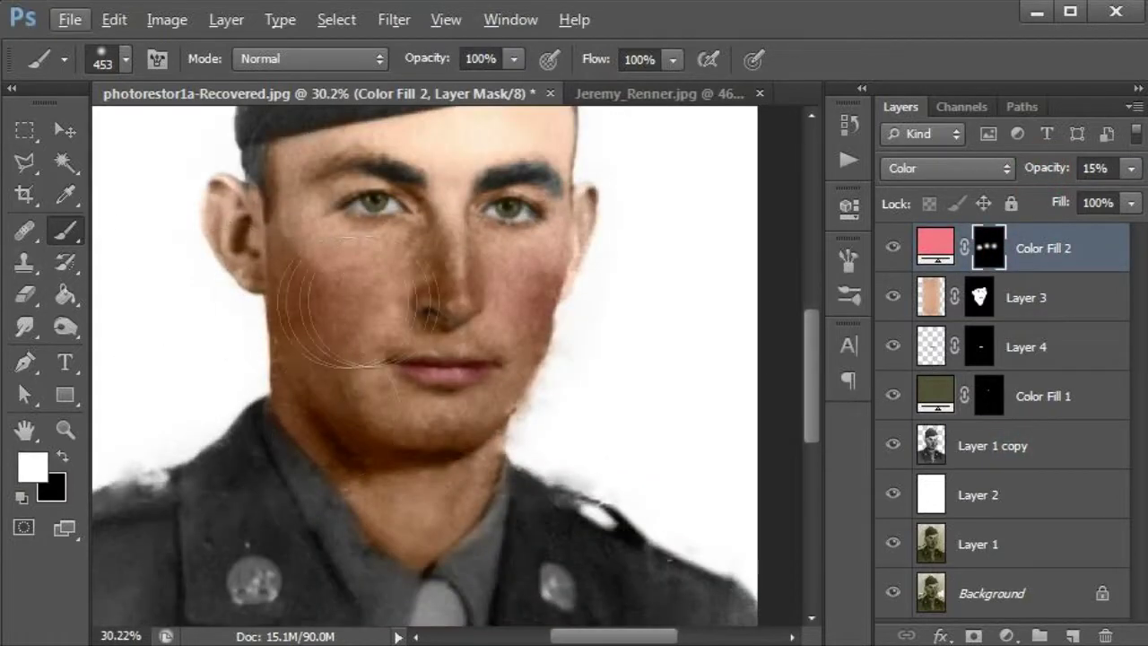
key(x)
right_click(581, 319)
drag(681, 389, 668, 389)
key(Return)
scroll(182, 277, down, 5)
scroll(182, 278, up, 2)
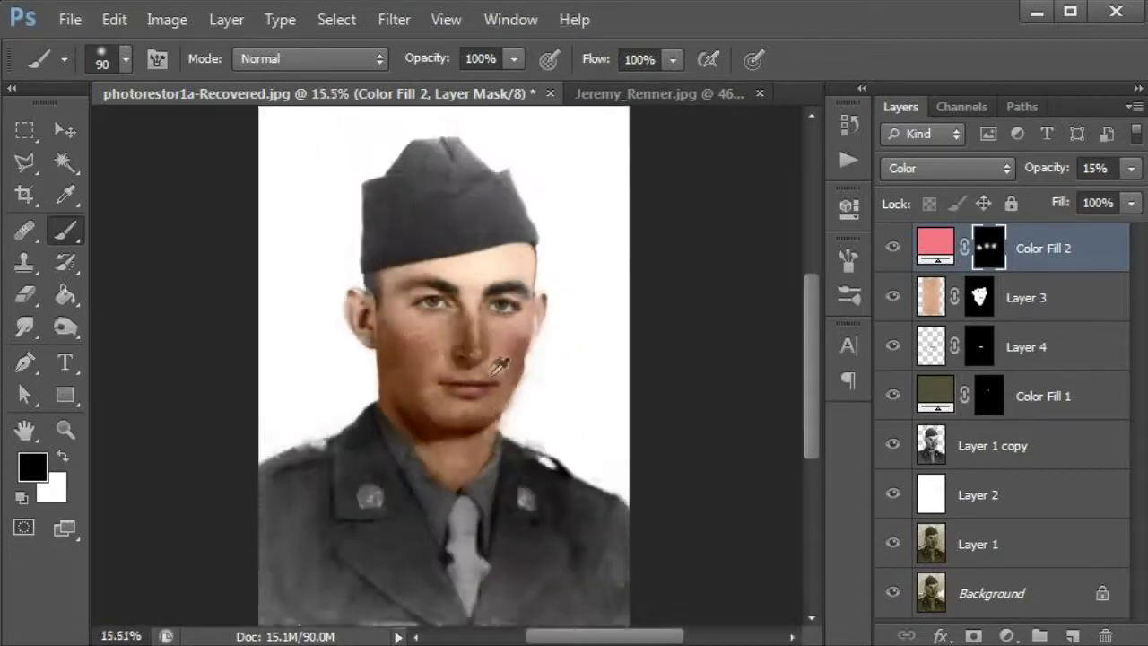
scroll(182, 277, up, 3)
- Duplicate Layer 1 copy as Layer 1 copy 2 and choose Gaussian Blur for it
click(1005, 468)
key(ctrl+j)
click(394, 19)
click(736, 264)
click(394, 18)
click(745, 266)
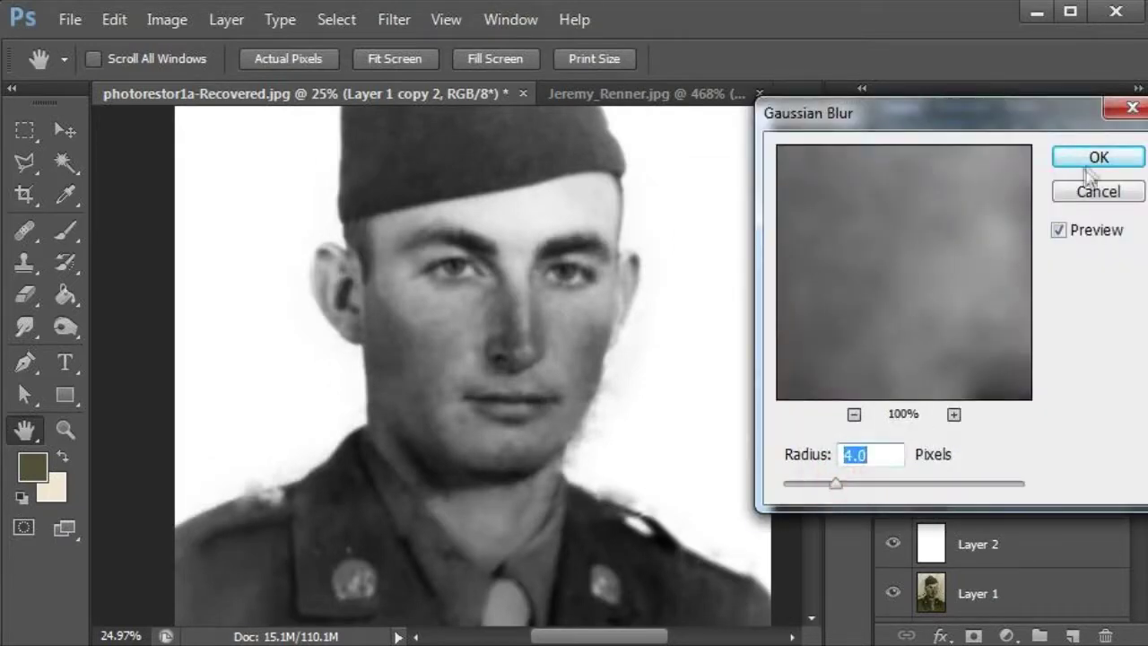
- Apply a 4 px Gaussian Blur to the duplicate and give it an inverted, hidden mask
click(1098, 157)
key(b)
key(d)
click(975, 636)
key(ctrl+i)
- Set up a 182 px white brush at 36% opacity
right_click(377, 264)
drag(500, 336, 544, 336)
drag(429, 60, 406, 65)
scroll(552, 361, up, 5)
right_click(552, 330)
drag(732, 392, 746, 392)
key(Return)
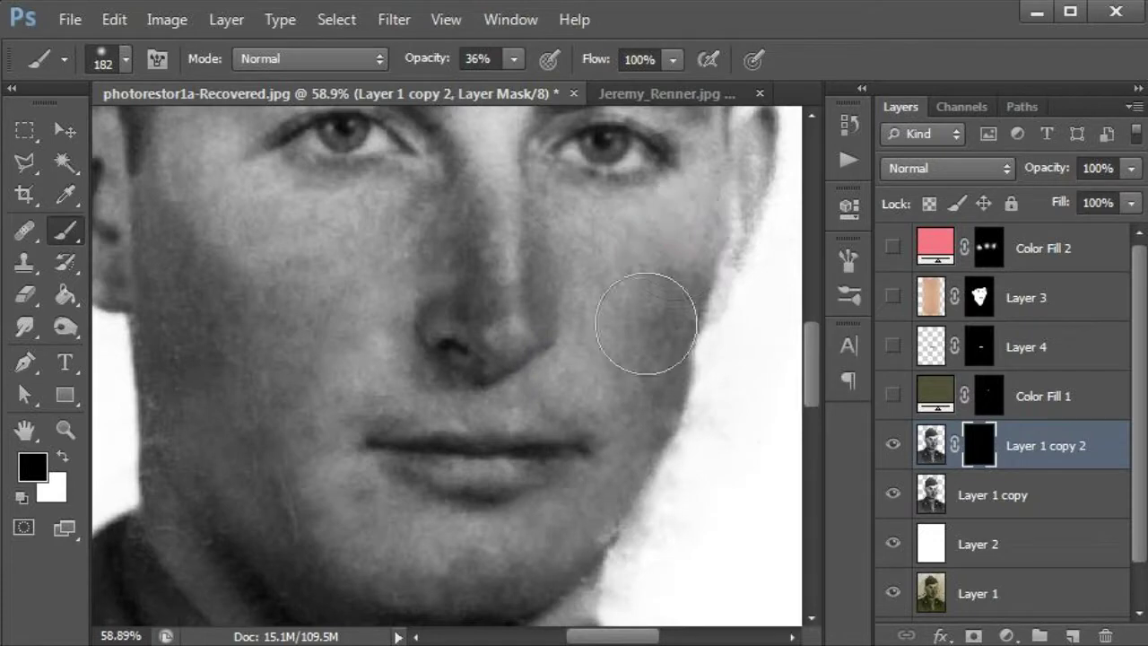
key(x)
- Paint the smoothing blur back in over the cheek, nose and jaw
click(642, 302)
drag(479, 194, 610, 212)
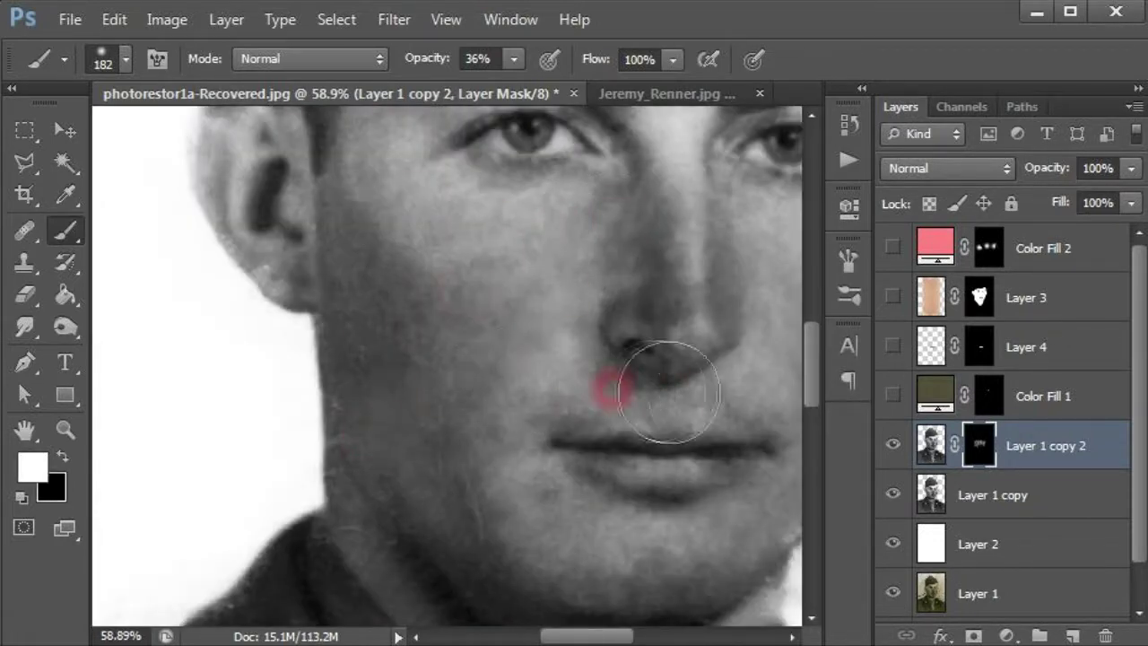
scroll(613, 388, down, 3)
scroll(326, 351, down, 3)
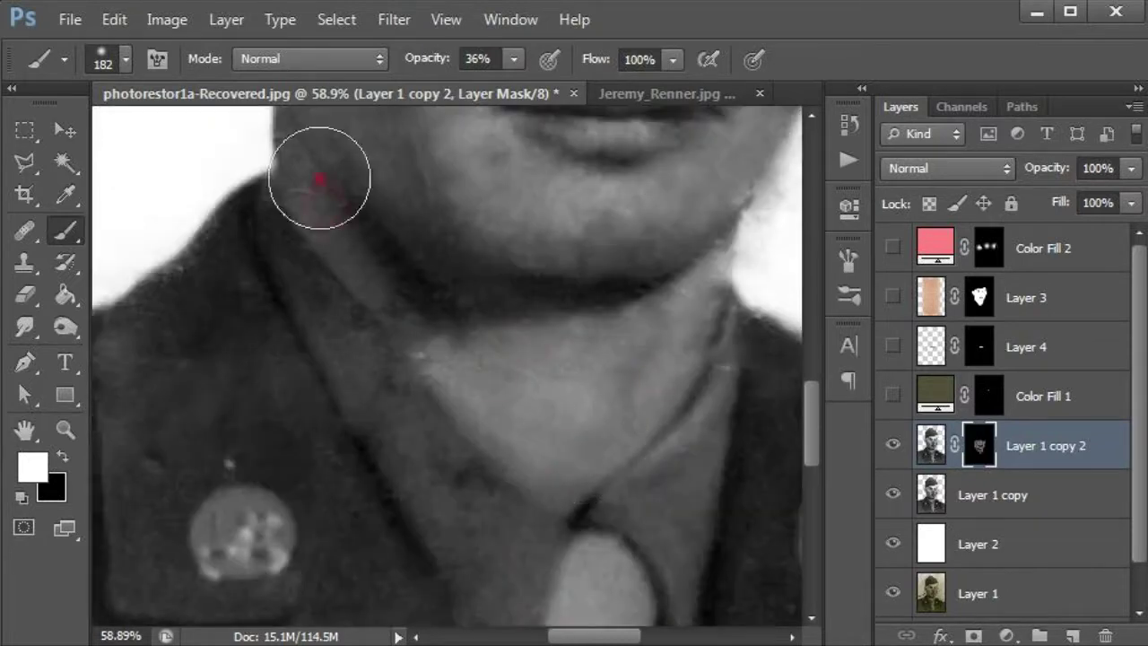
scroll(377, 260, up, 3)
scroll(430, 261, down, 1)
scroll(539, 251, up, 3)
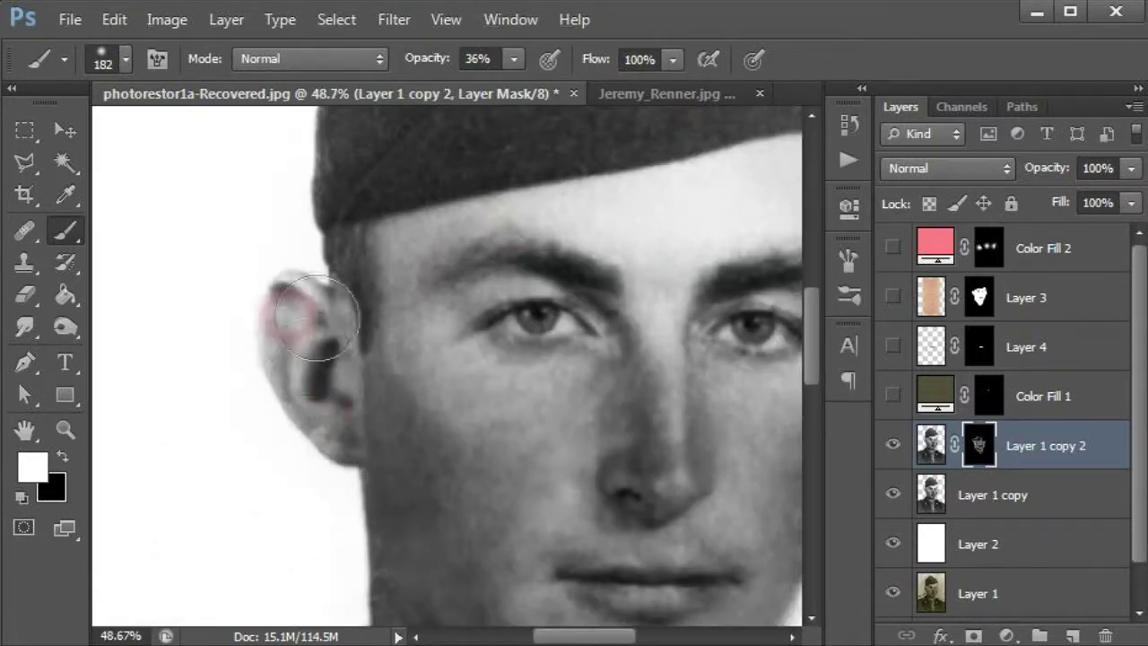
scroll(448, 296, up, 2)
scroll(584, 277, down, 5)
- Show the hidden colouring layers again and select the pink cheek fill layer
click(1031, 404)
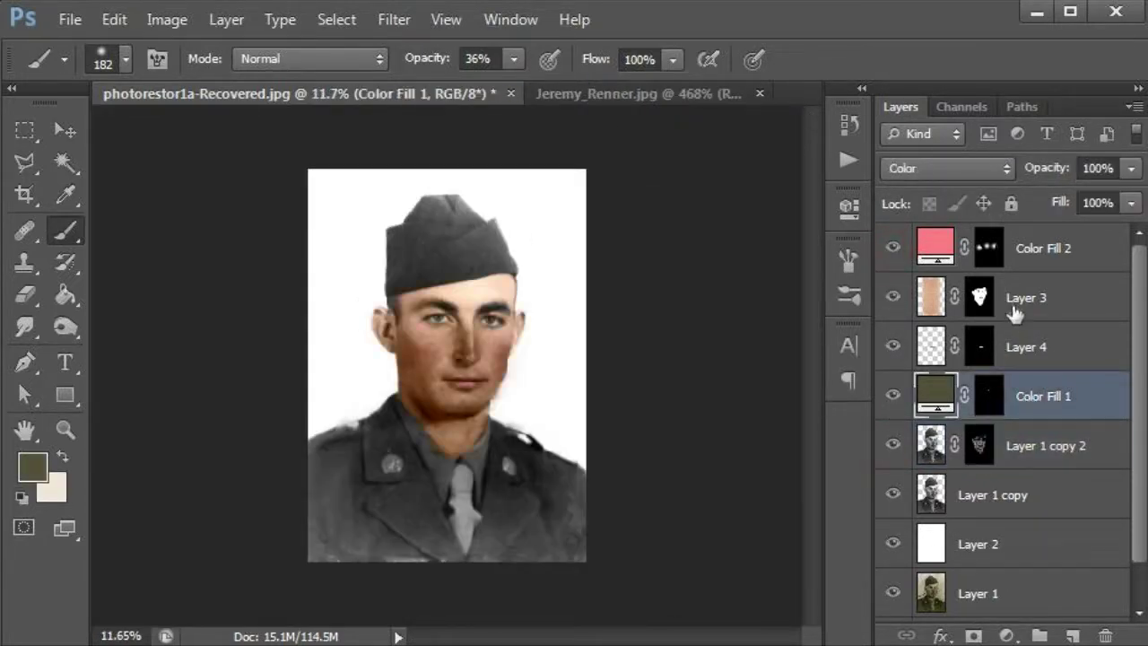
click(1029, 302)
click(1022, 493)
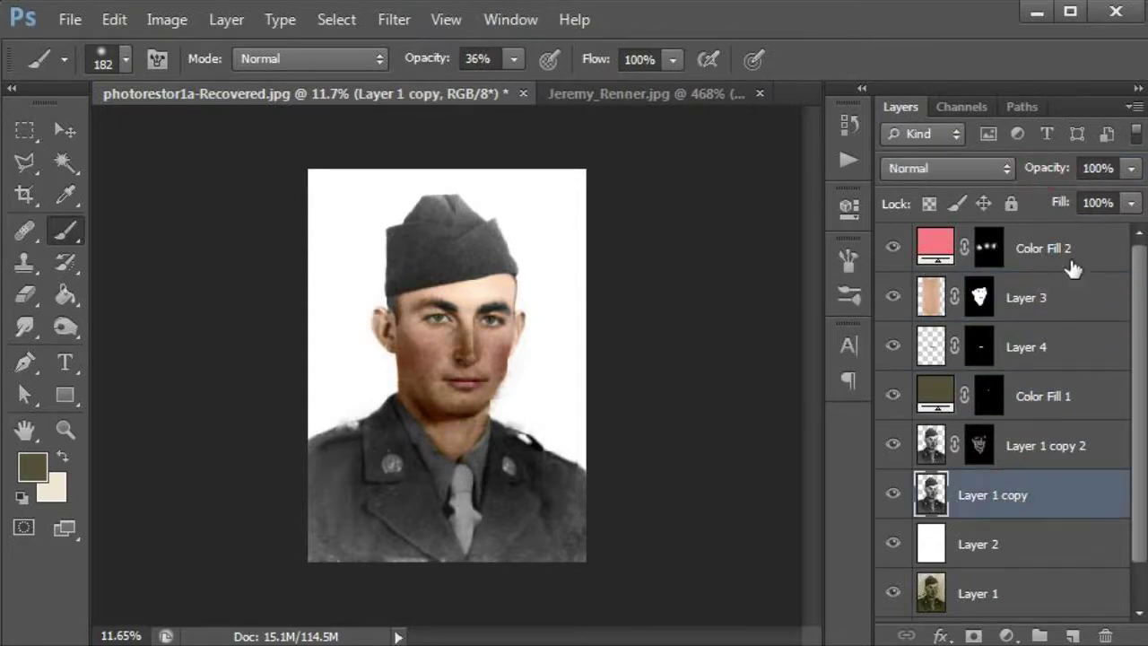
click(1023, 248)
scroll(416, 410, up, 2)
scroll(416, 410, up, 3)
- Add a Solid Color fill layer in a brown hair colour
click(1007, 635)
click(1068, 98)
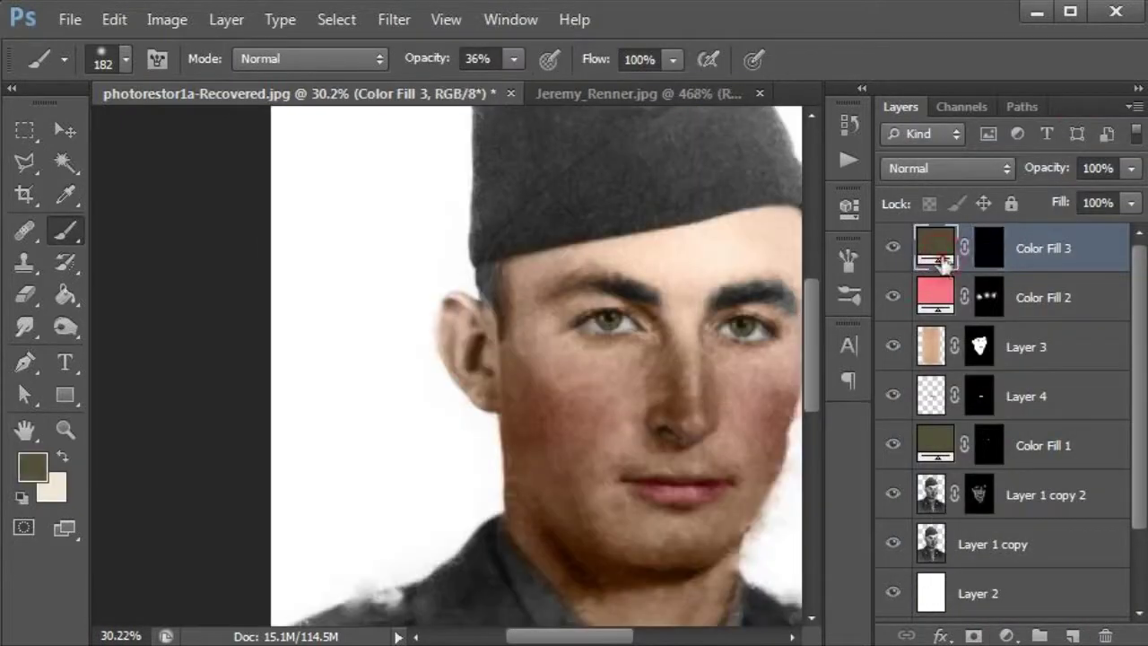
double_click(935, 248)
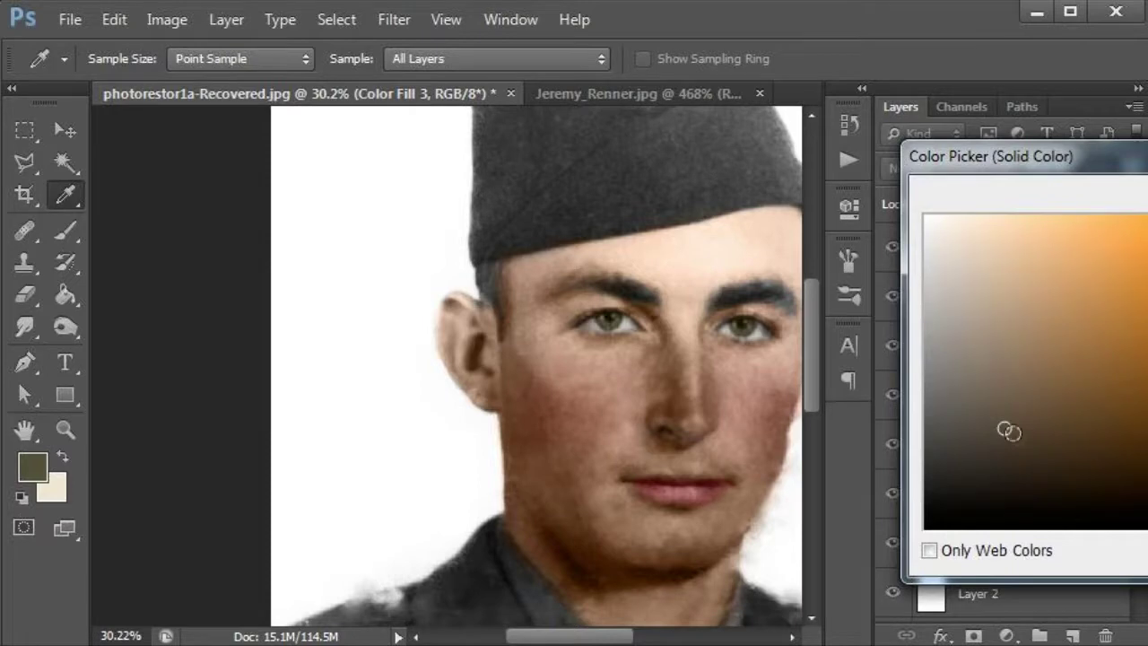
key(Return)
key(b)
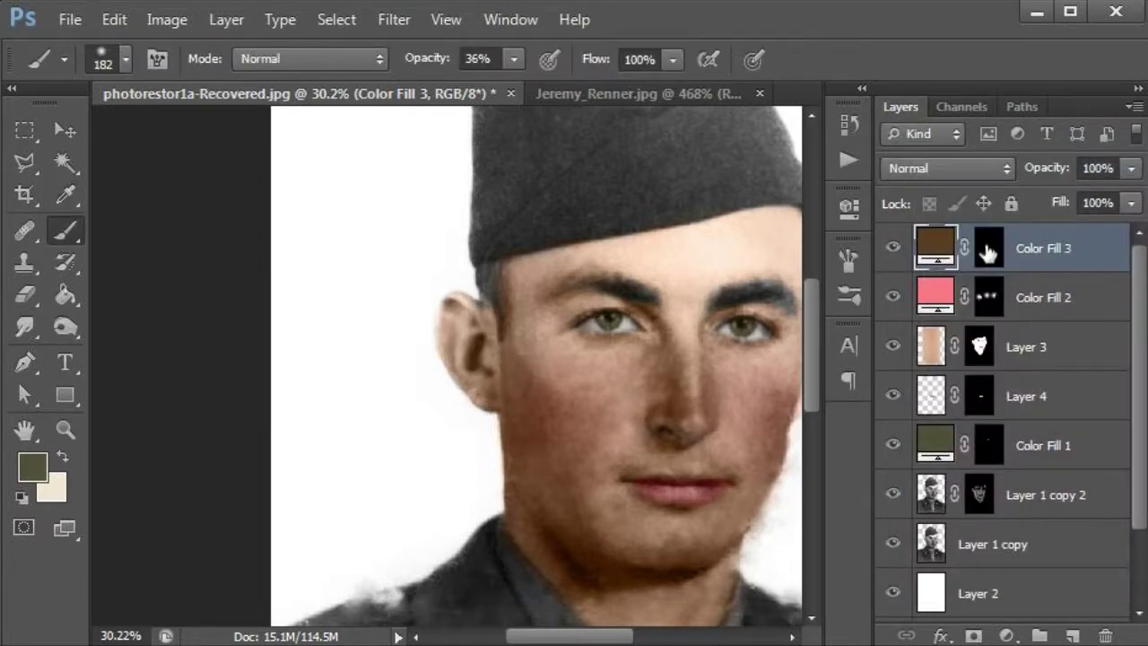
key(d)
- Set the hair fill to Color blend mode and shift it toward a yellower brown
scroll(436, 290, up, 4)
click(948, 168)
click(987, 357)
scroll(664, 287, down, 5)
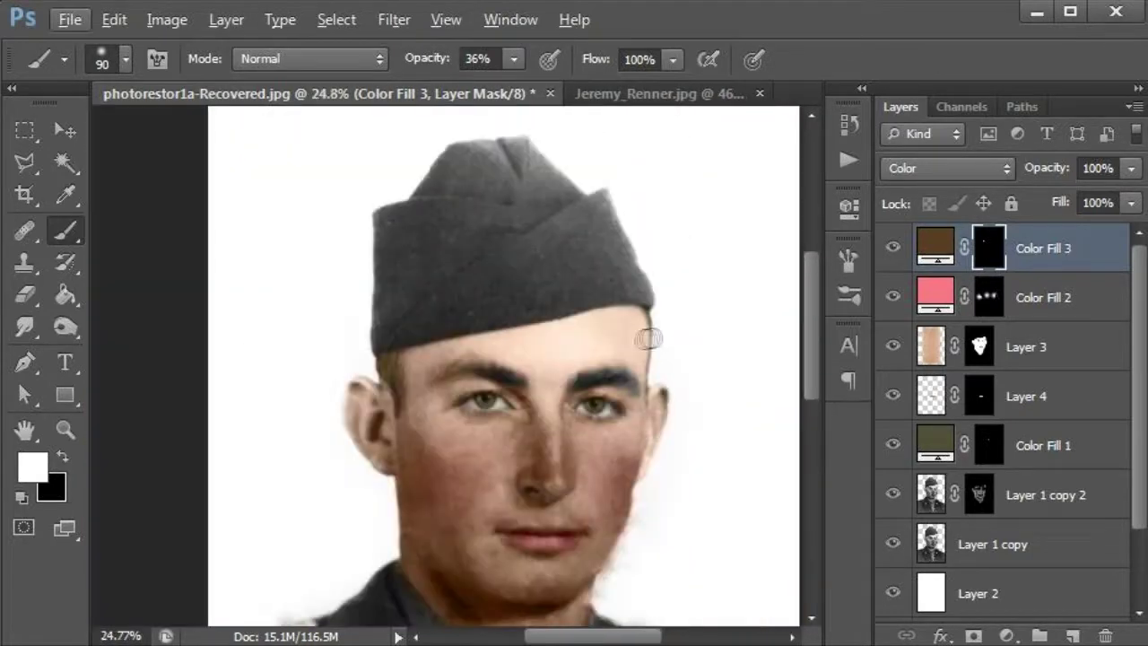
double_click(936, 248)
mouse_move(1147, 502)
mouse_down()
mouse_move(1147, 480)
mouse_move(1147, 499)
mouse_up()
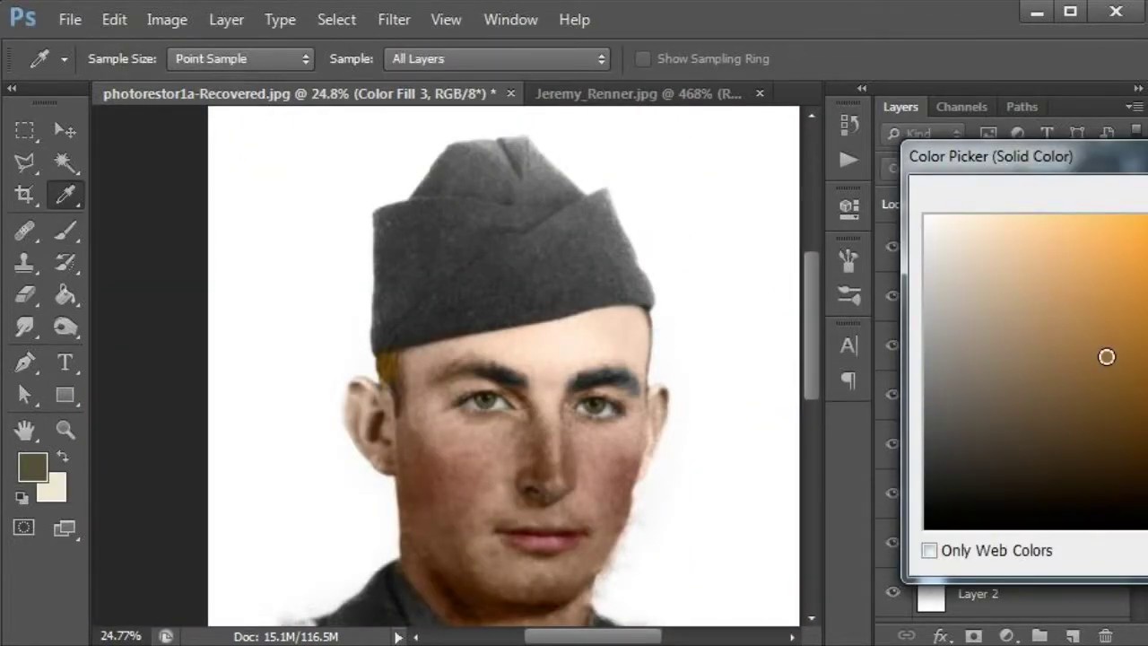
key(Return)
- Paint white on the fill's mask to reveal the brown over the sideburns
key(b)
scroll(410, 275, up, 3)
scroll(410, 275, up, 5)
key(d)
key(x)
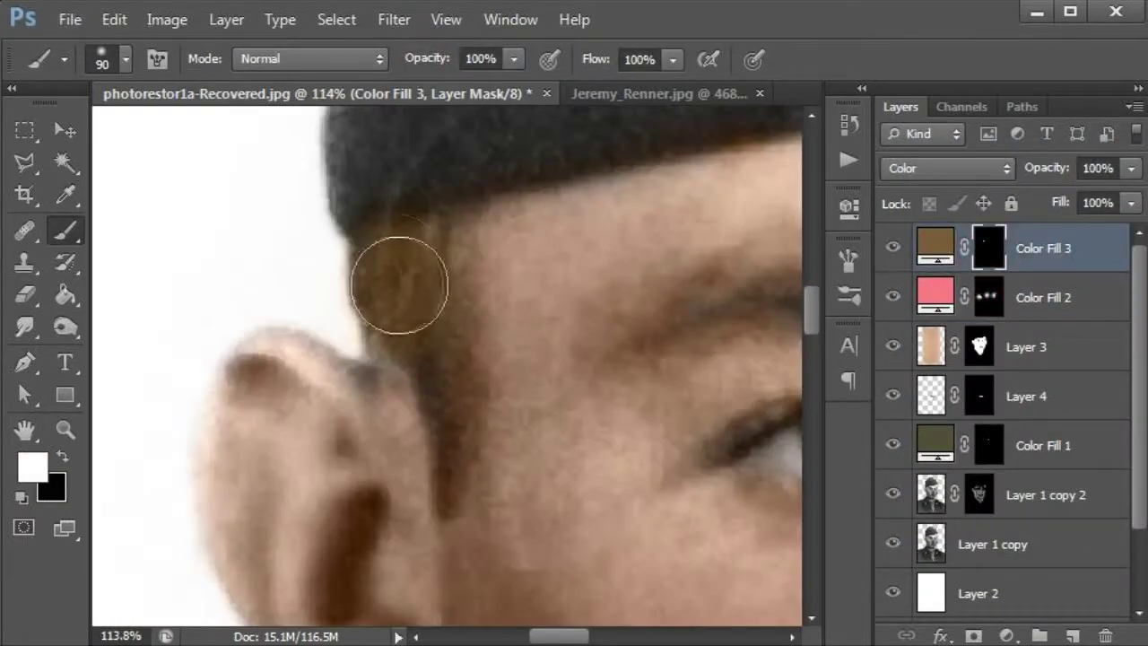
scroll(435, 308, down, 11)
scroll(435, 308, up, 1)
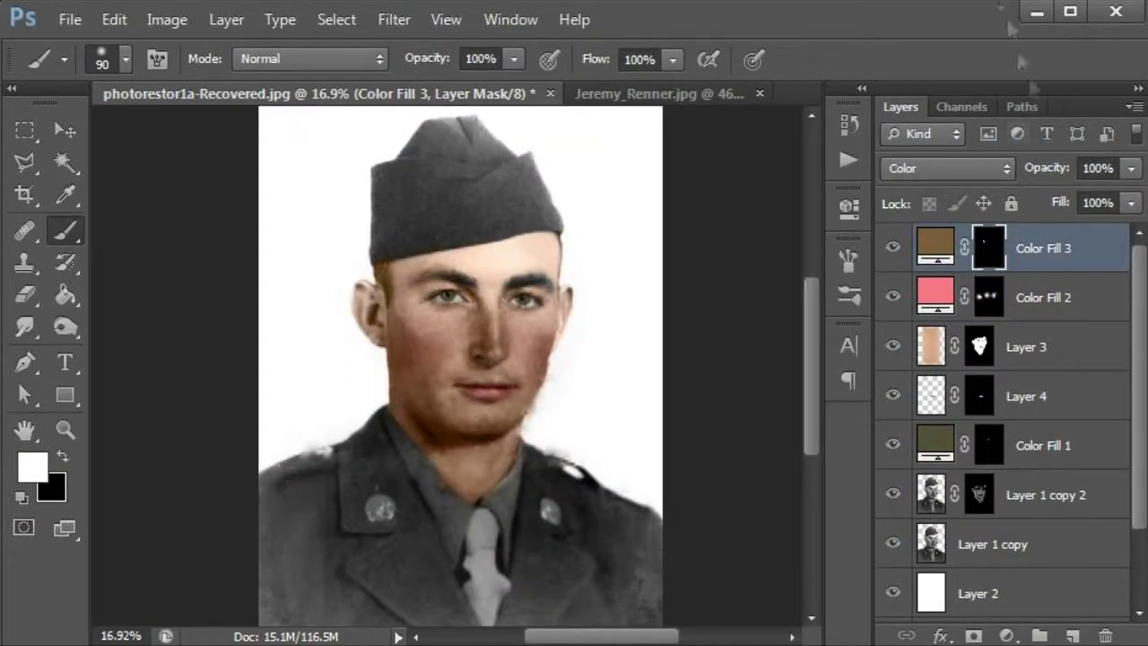
- Select a patch of brown uniform fabric in the detail photo and return to the portrait
click(766, 92)
key(m)
drag(187, 287, 263, 431)
click(314, 93)
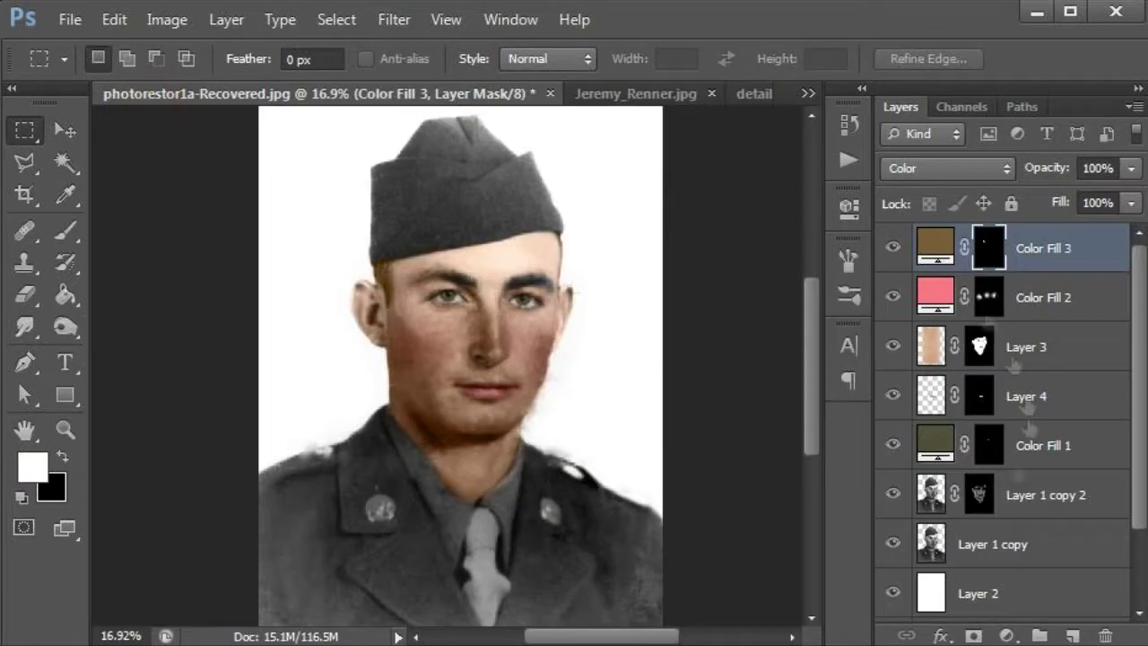
- Paste the fabric patch, rotating it sideways and enlarging it over the uniform
click(1046, 495)
key(ctrl+v)
key(ctrl+t)
drag(520, 176, 661, 520)
mouse_move(578, 337)
mouse_down()
mouse_move(579, 463)
mouse_move(710, 377)
mouse_up()
key(Return)
scroll(481, 505, up, 3)
- Gaussian-blur the fabric patch and give it a hidden black mask
click(394, 19)
click(766, 427)
click(1096, 159)
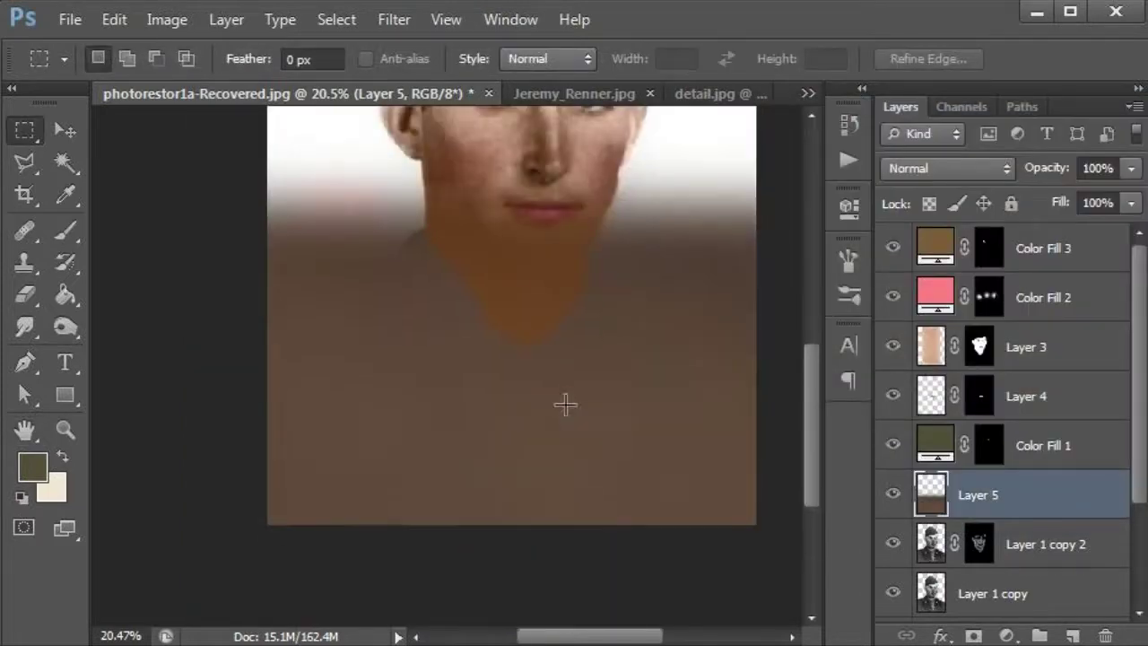
key(v)
alt+click(974, 636)
key(d)
key(b)
- Set the fabric layer to Color mode and paint it onto the jacket with a 42 px brush
mouse_move(335, 355)
mouse_down()
mouse_move(335, 467)
mouse_move(324, 357)
mouse_up()
click(949, 168)
click(933, 377)
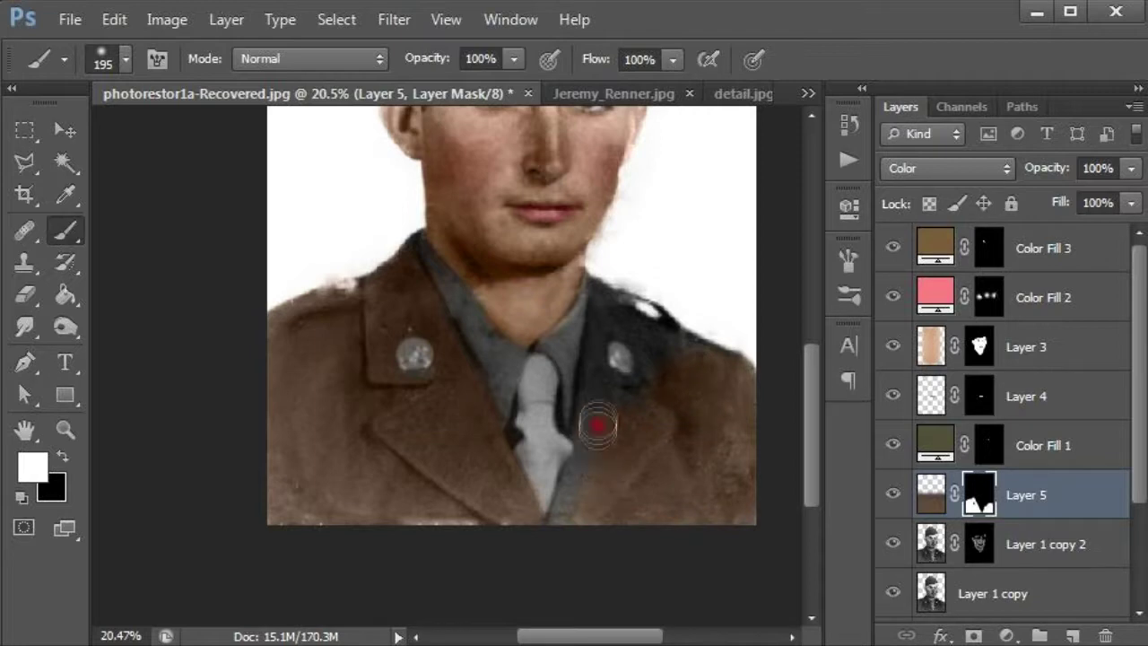
scroll(634, 398, up, 3)
right_click(641, 389)
drag(646, 384, 550, 420)
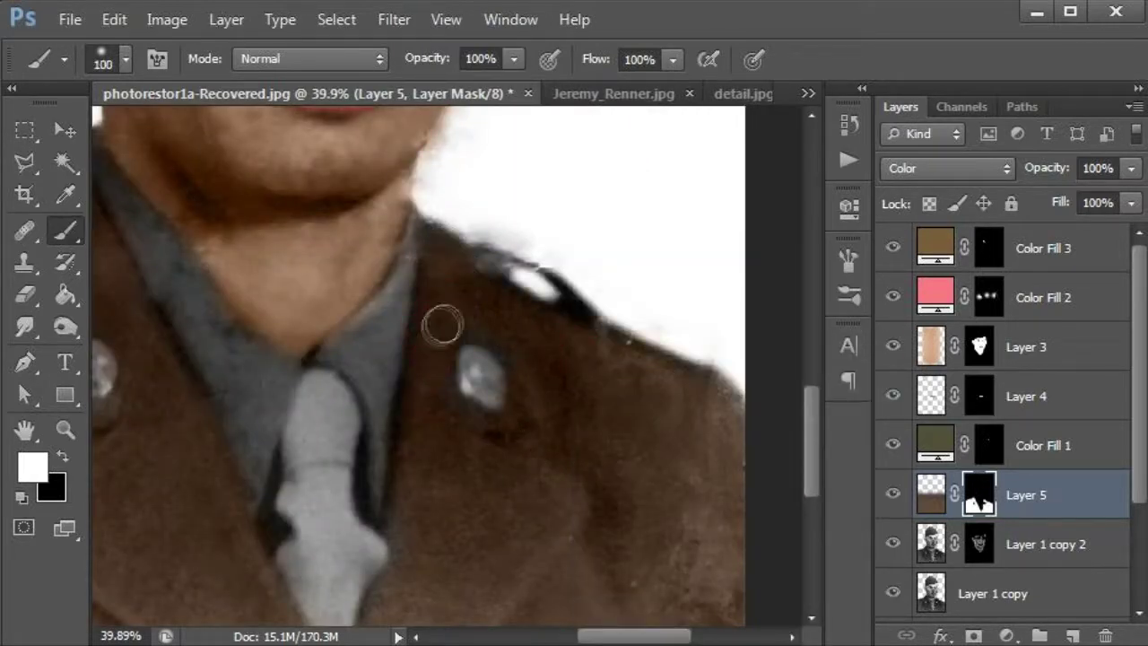
mouse_move(480, 472)
mouse_down()
mouse_move(423, 320)
mouse_move(380, 260)
mouse_move(545, 192)
mouse_up()
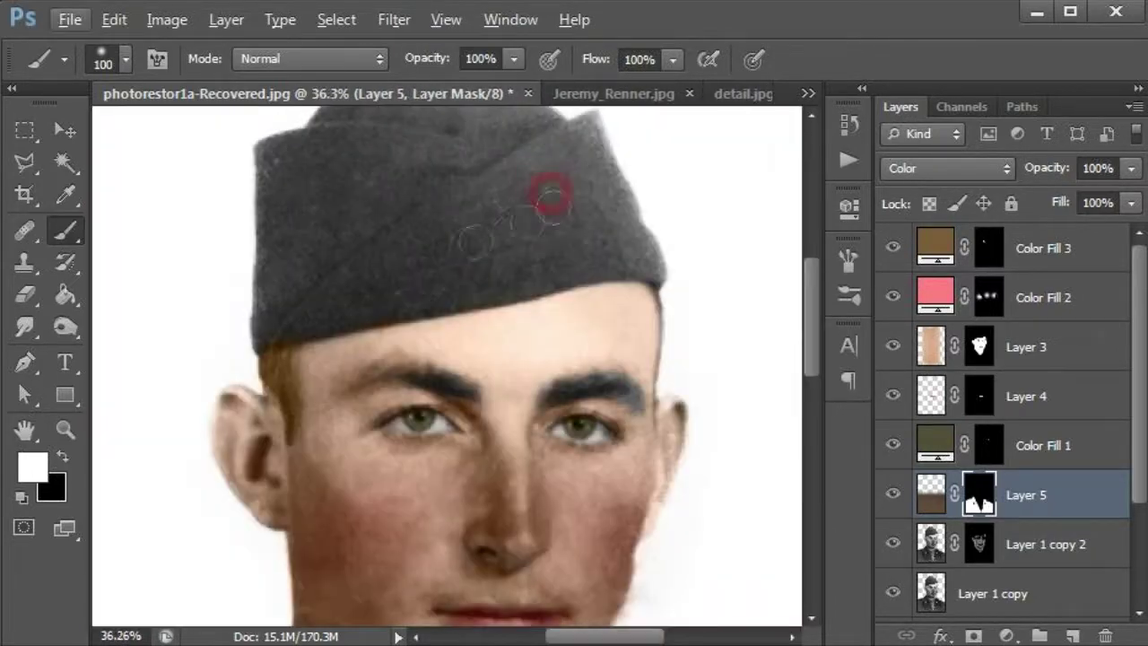
- Stretch the fabric layer upward toward the cap
click(932, 494)
key(ctrl+t)
key(ctrl+0)
drag(446, 323, 447, 86)
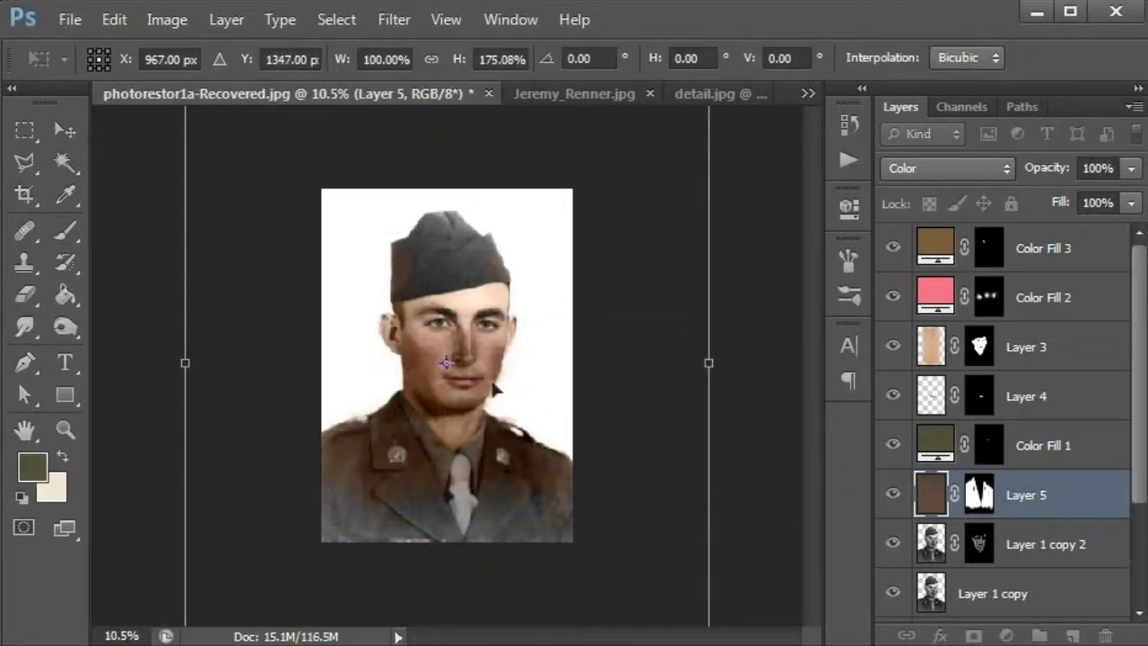
- Stretch the fabric layer further downward and apply the transform
key(ctrl+minus)
drag(447, 473, 446, 521)
key(Return)
key(b)
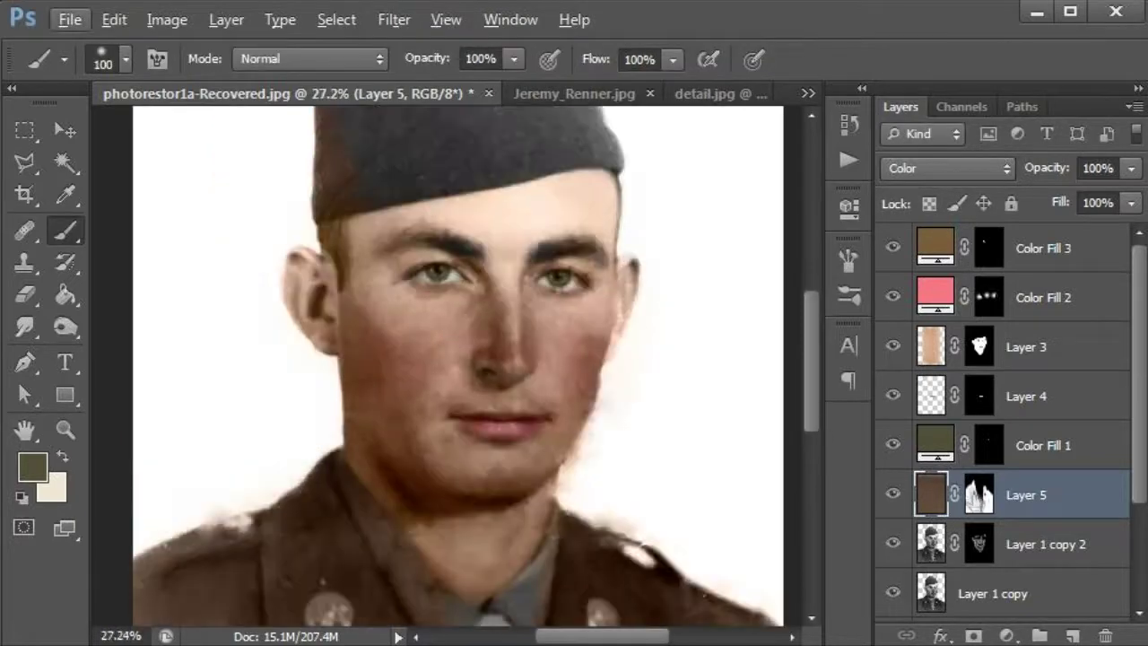
click(979, 494)
key(d)
key(ctrl+0)
- Disable Layer 5's mask and pull the fabric layer's top edge down
click(931, 494)
right_click(979, 495)
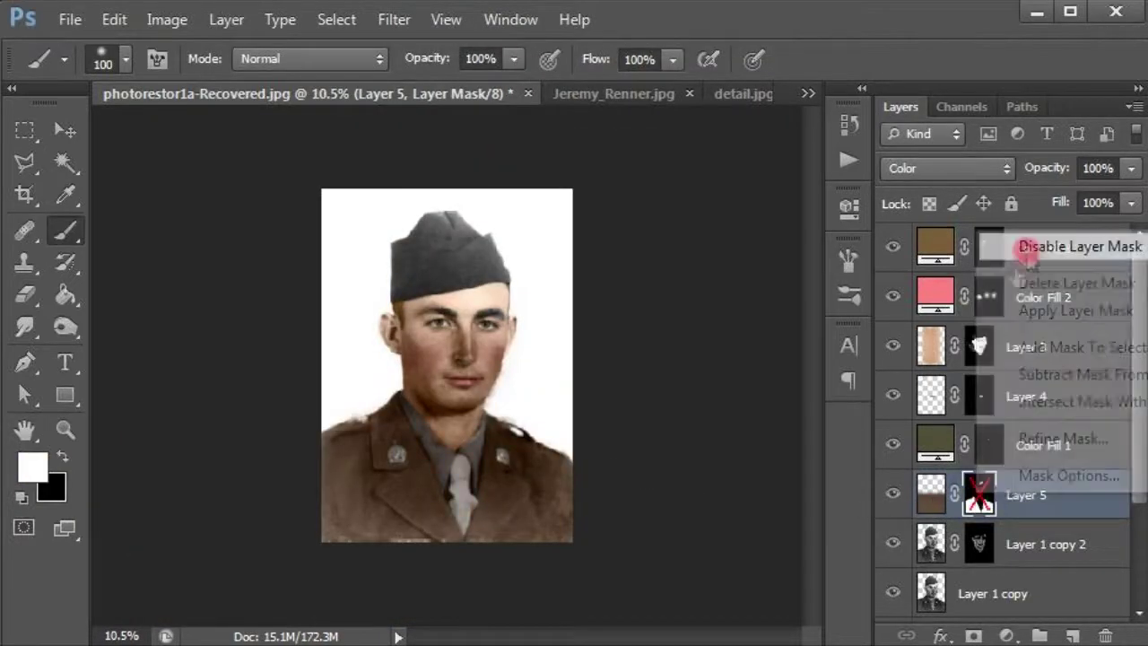
click(1067, 249)
key(ctrl+t)
drag(529, 153, 529, 326)
key(Return)
- Select the lower part of the fabric and stretch it up to the canvas top
key(m)
drag(575, 467, 320, 540)
key(ctrl+t)
drag(447, 467, 447, 188)
key(Return)
key(ctrl+d)
shift+click(979, 495)
- Re-enable Layer 5's mask and brush white over the cap to tint it brown
right_click(978, 494)
key(Escape)
scroll(421, 278, up, 3)
key(b)
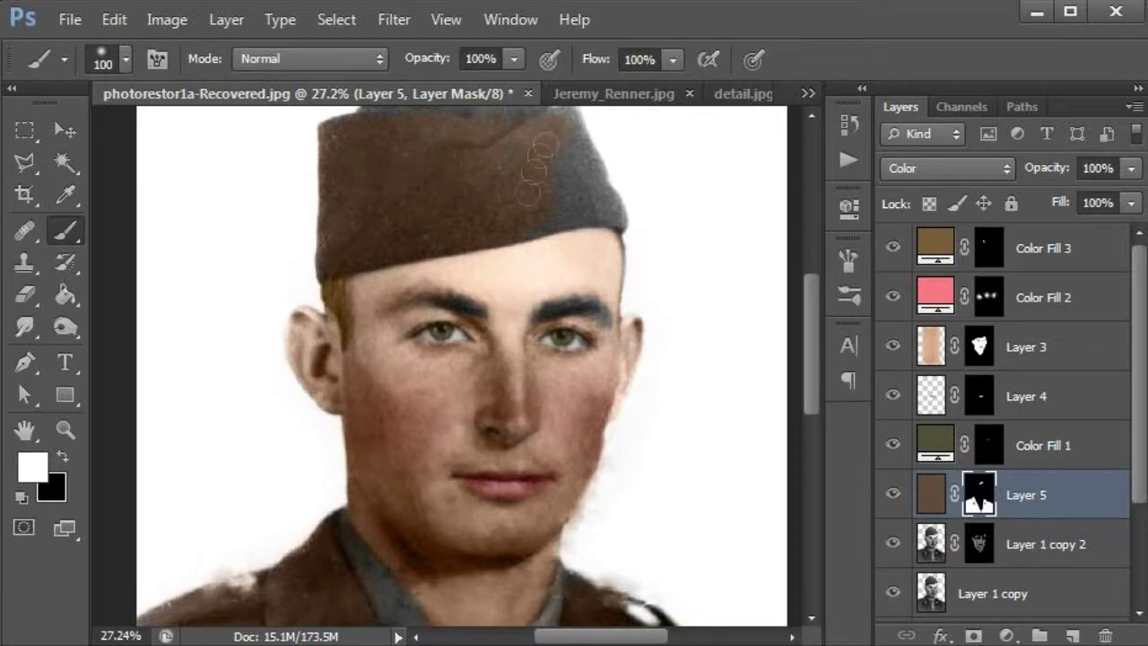
scroll(536, 223, up, 2)
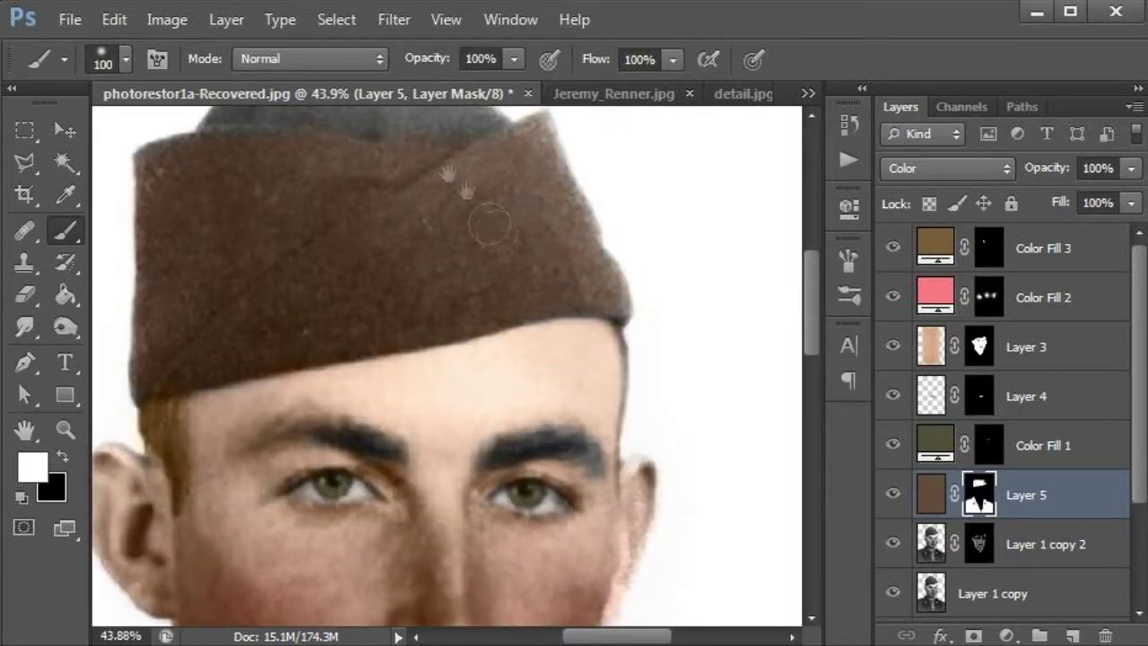
scroll(505, 229, up, 3)
scroll(504, 229, left, 2)
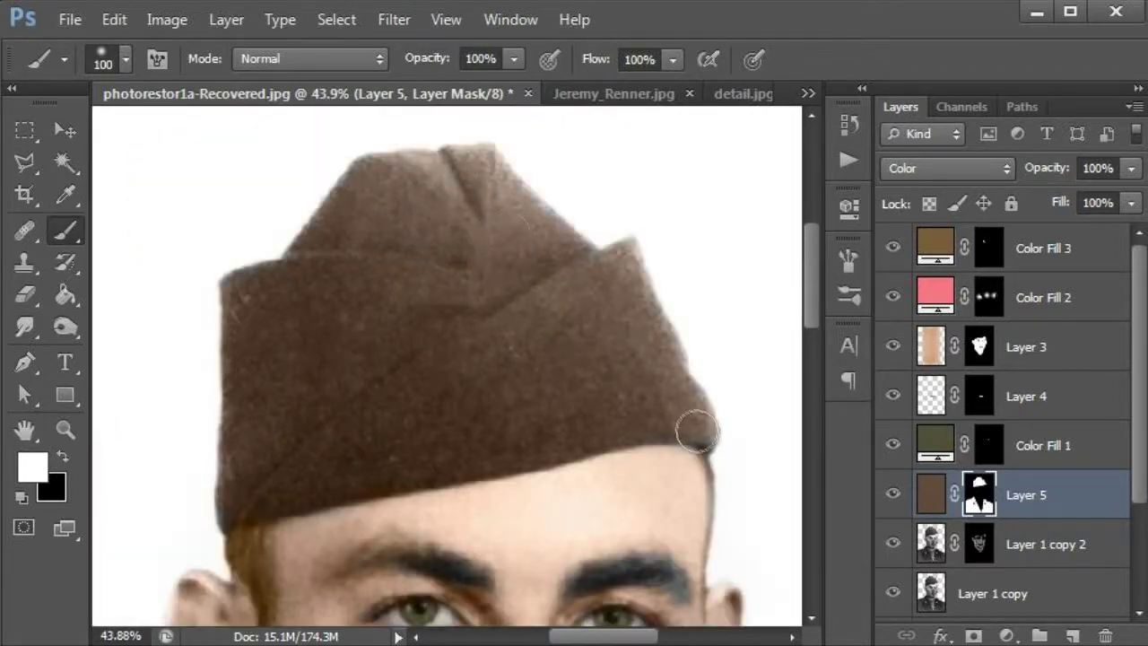
click(25, 326)
- Smudge Layer 3's mask edge along the eyebrow with a 66 px Smudge brush at 40% strength
right_click(608, 423)
double_click(836, 354)
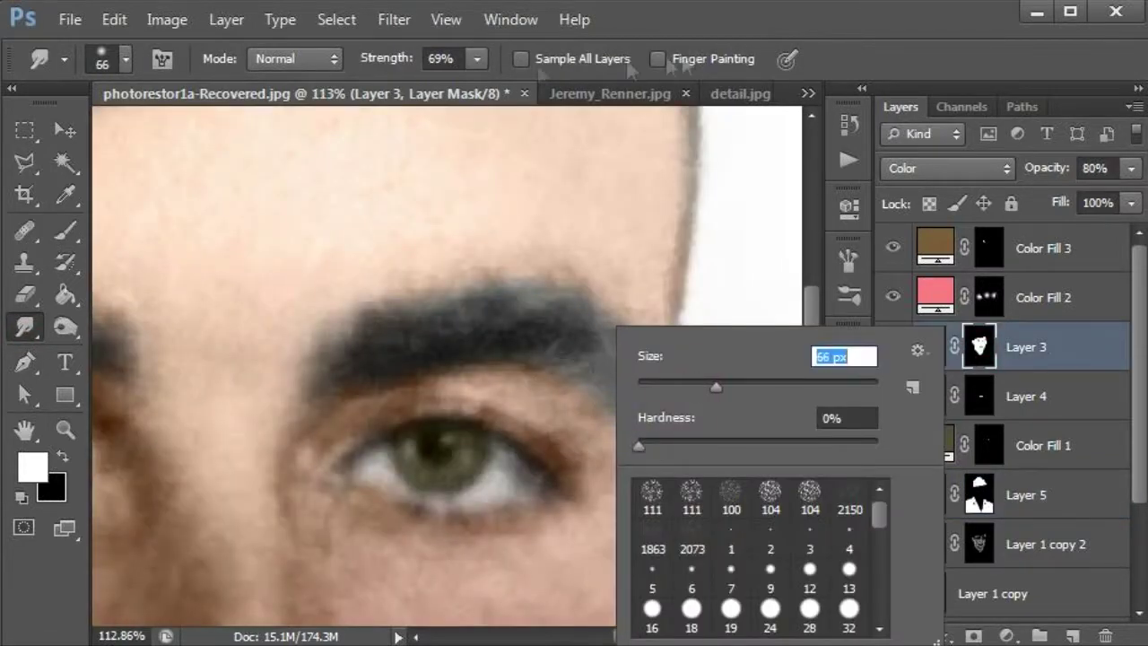
text(66)
key(Return)
mouse_move(608, 423)
mouse_down()
mouse_move(628, 397)
mouse_move(577, 282)
mouse_move(328, 313)
mouse_move(529, 298)
mouse_up()
scroll(612, 322, left, 5)
scroll(612, 323, down, 1)
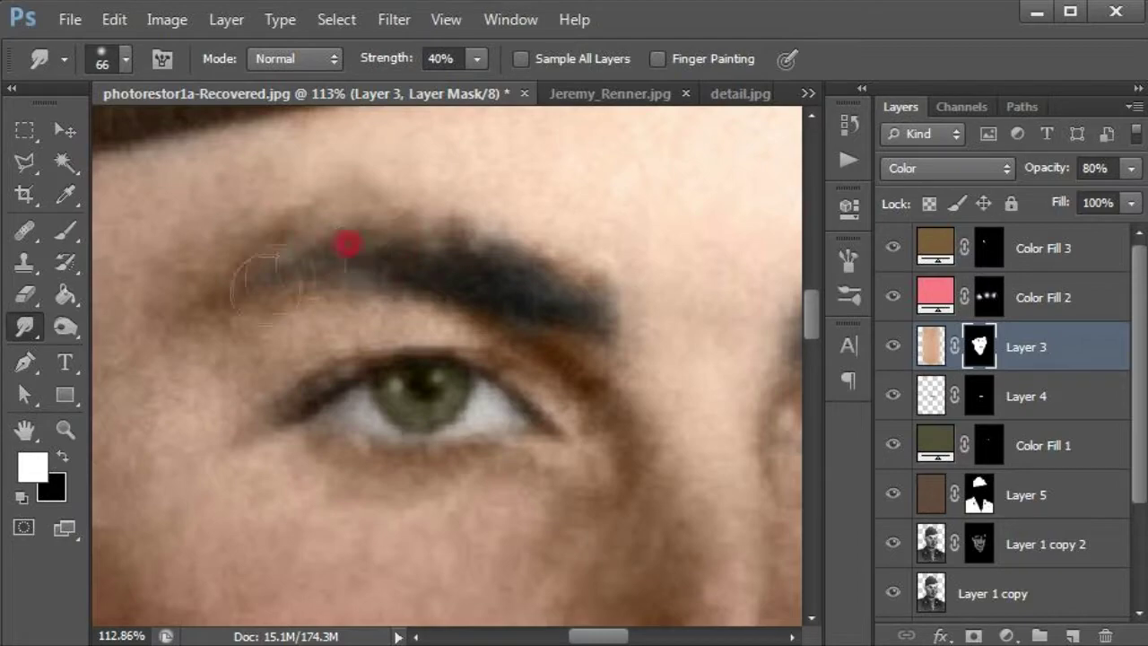
scroll(443, 397, down, 5)
scroll(469, 416, down, 4)
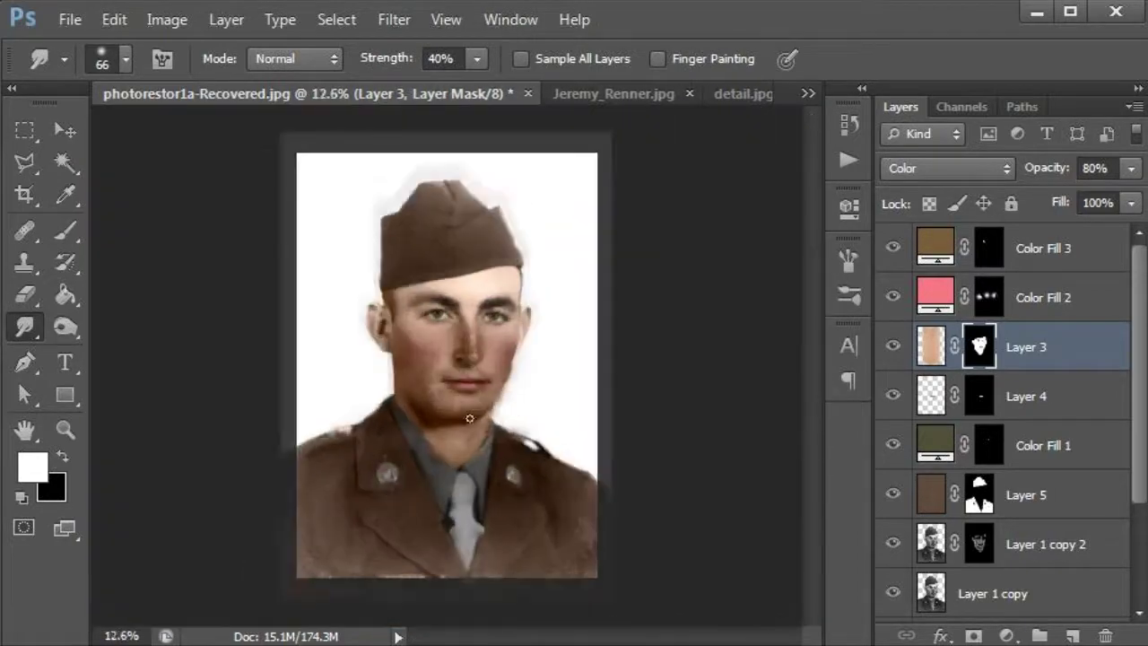
scroll(469, 415, up, 1)
scroll(292, 158, down, 1)
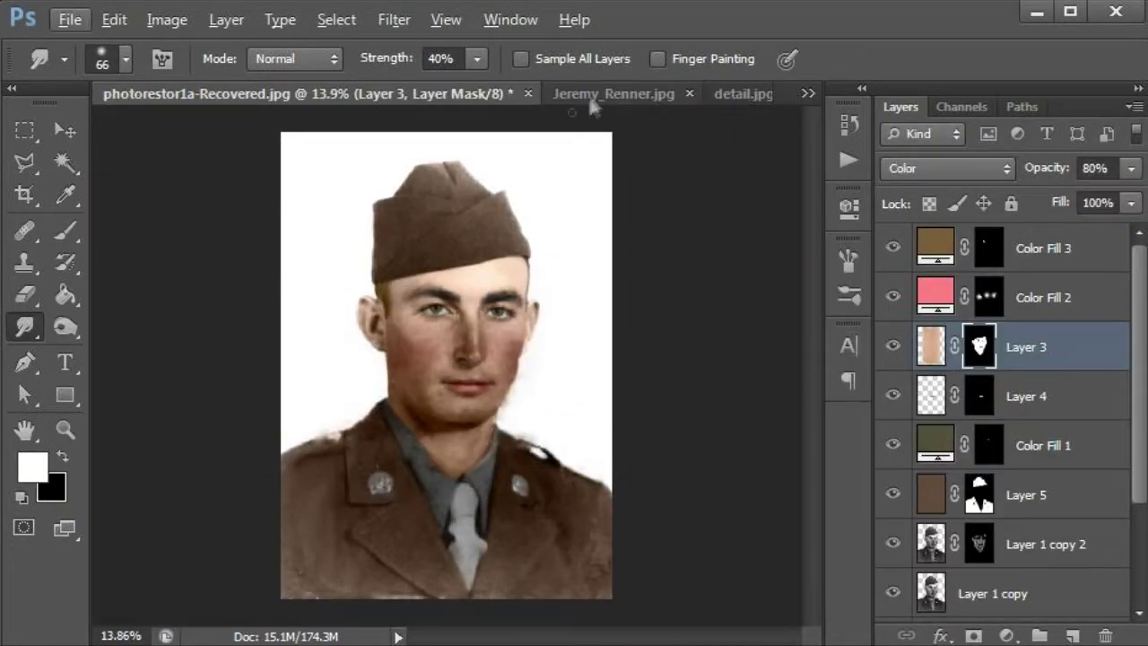
- Close the unused reference image without saving and select a patch of the tie in detail.jpg
click(597, 94)
click(689, 93)
click(582, 282)
scroll(469, 315, up, 1)
key(m)
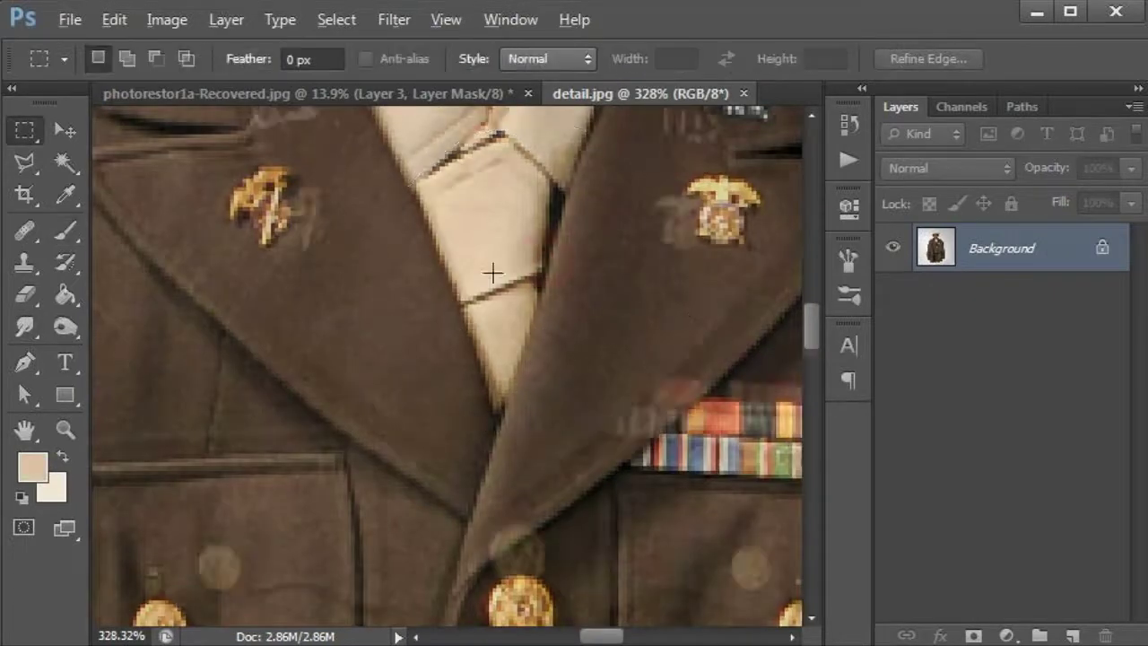
scroll(487, 269, up, 3)
drag(474, 268, 530, 321)
- Paste the tie patch into the portrait as Layer 6 and confirm its transform
click(305, 93)
click(1032, 487)
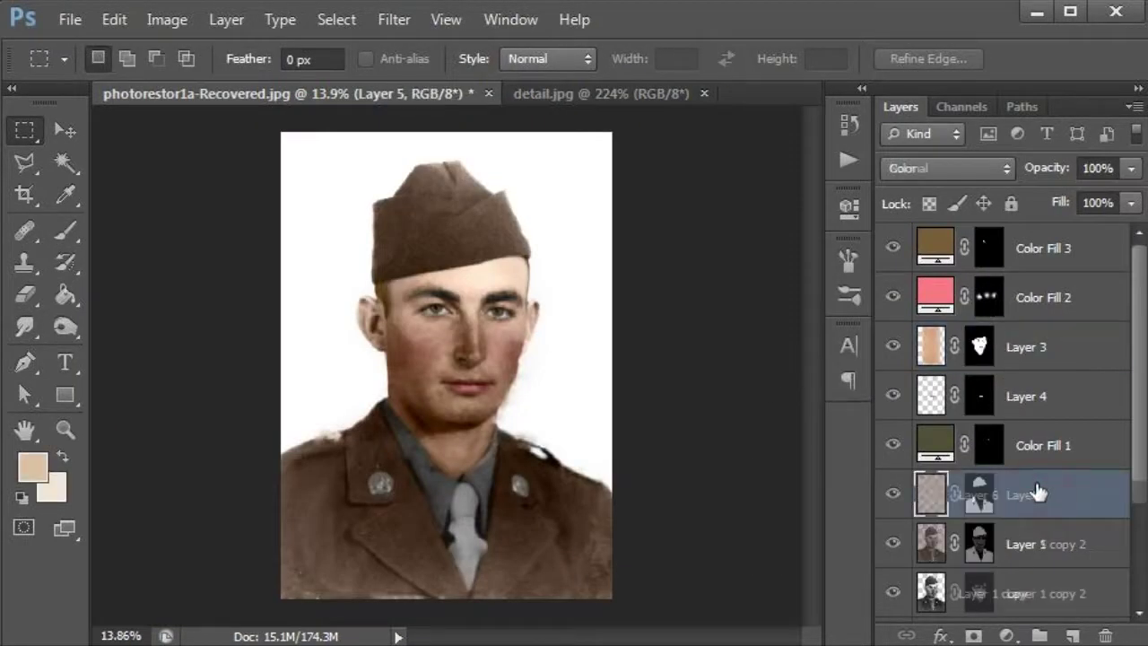
key(ctrl+v)
key(ctrl+t)
key(Return)
- Give Layer 6 a black mask and Color blend mode, and paint tan/khaki onto the tie and shirt
alt+click(973, 635)
key(d)
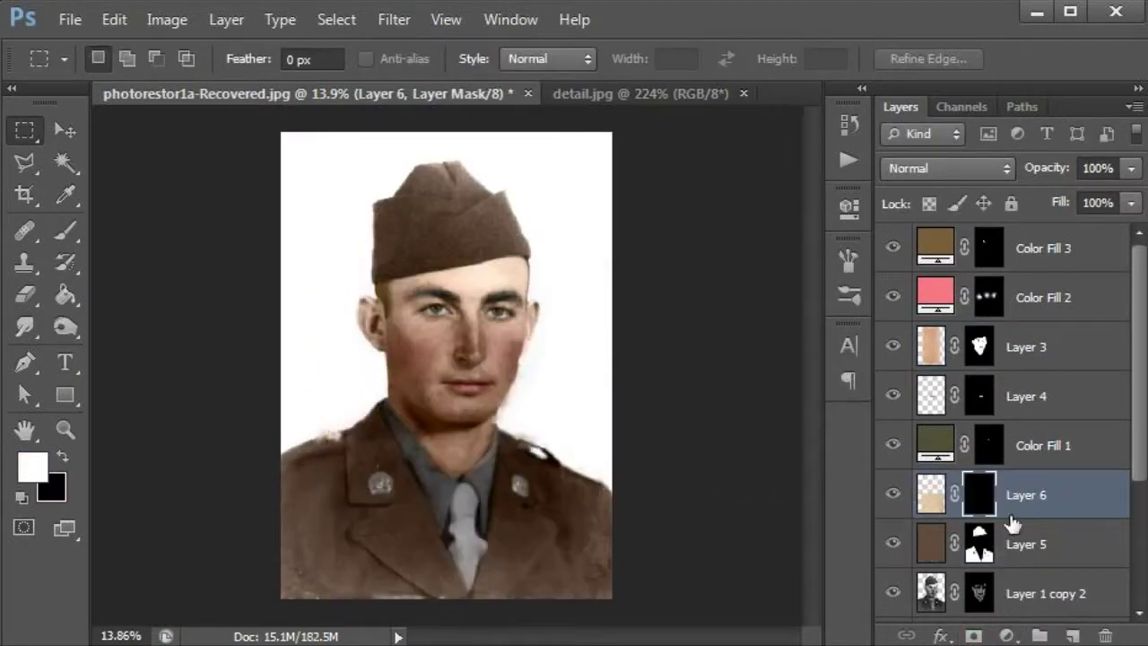
key(b)
drag(465, 493, 468, 574)
click(942, 168)
click(896, 359)
scroll(467, 530, up, 5)
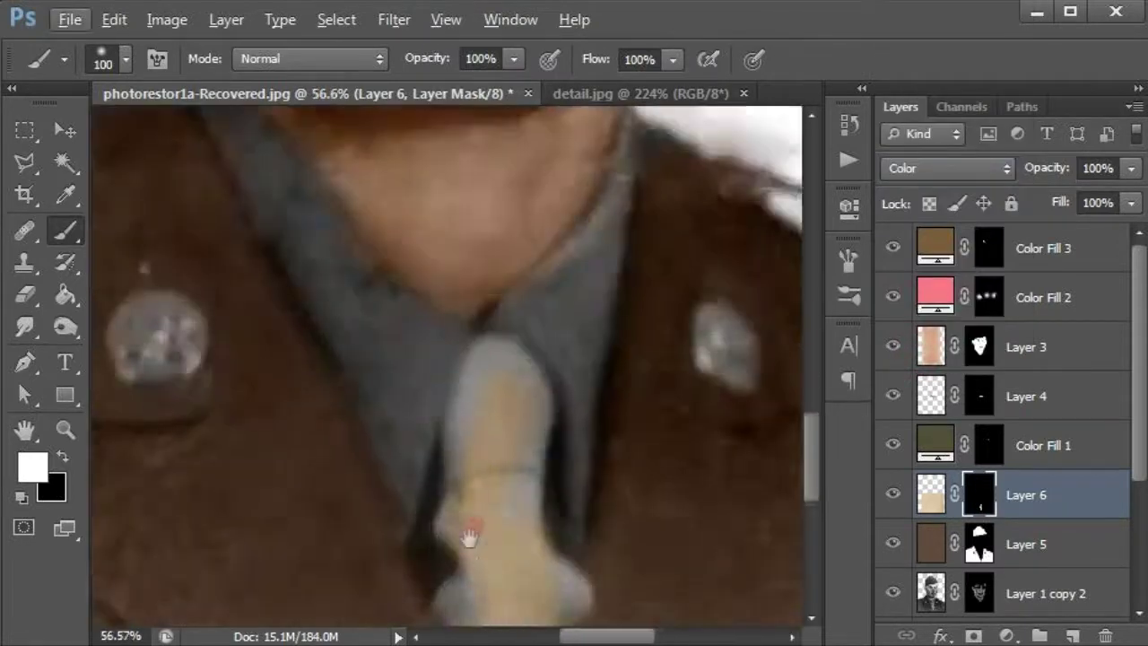
scroll(510, 328, up, 3)
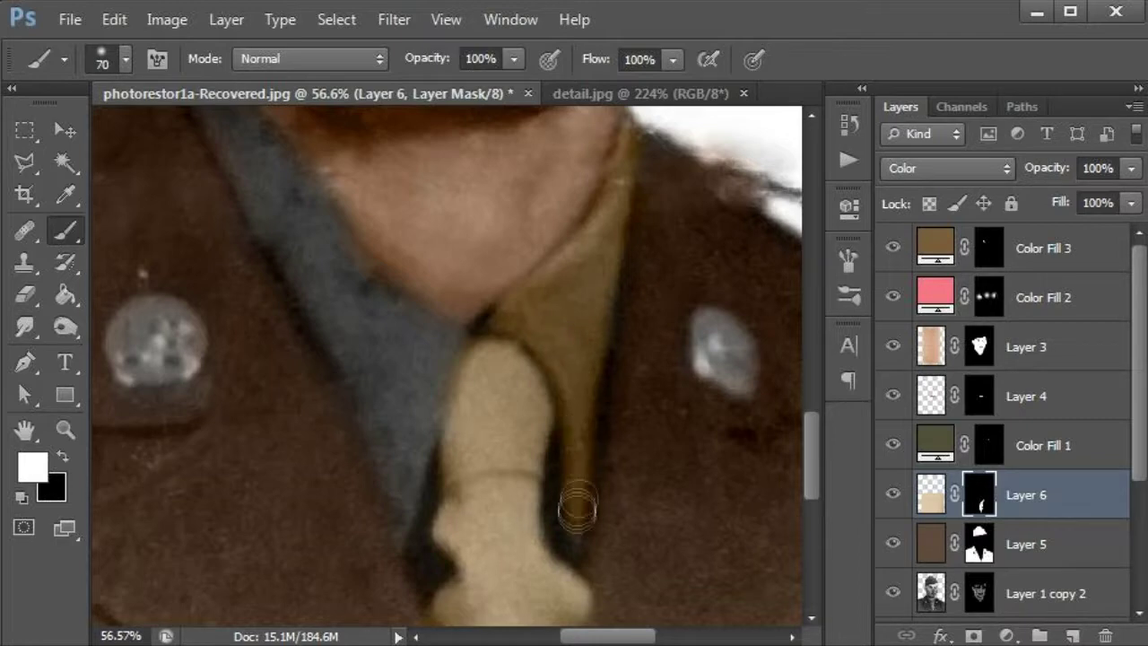
scroll(229, 305, up, 3)
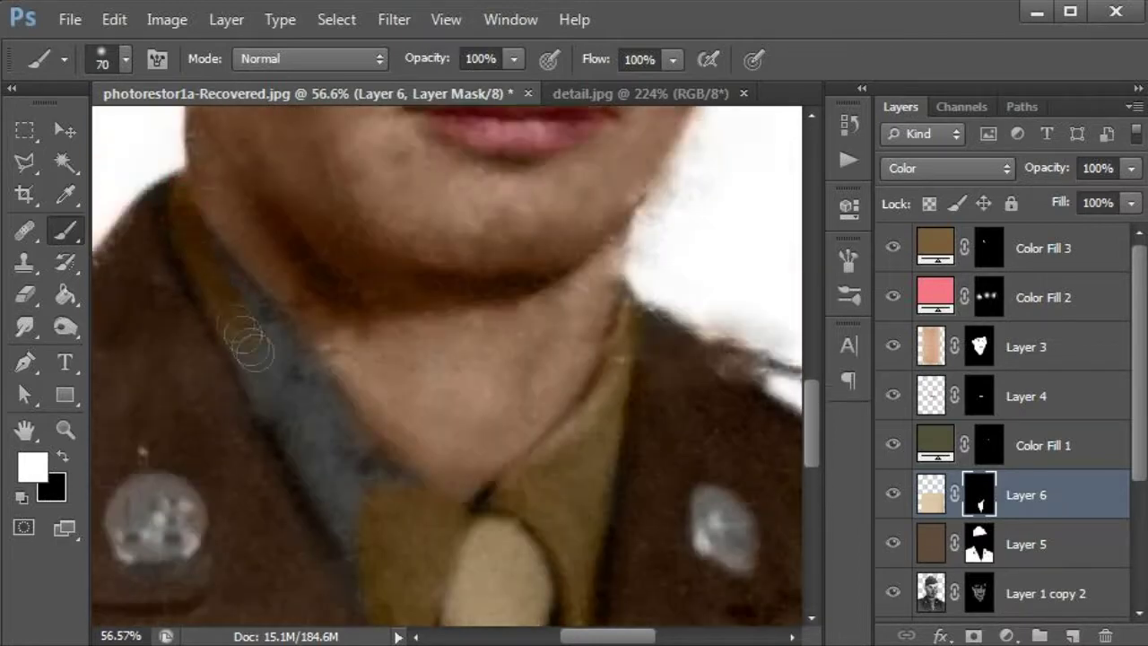
alt+scroll(436, 505, down, 2)
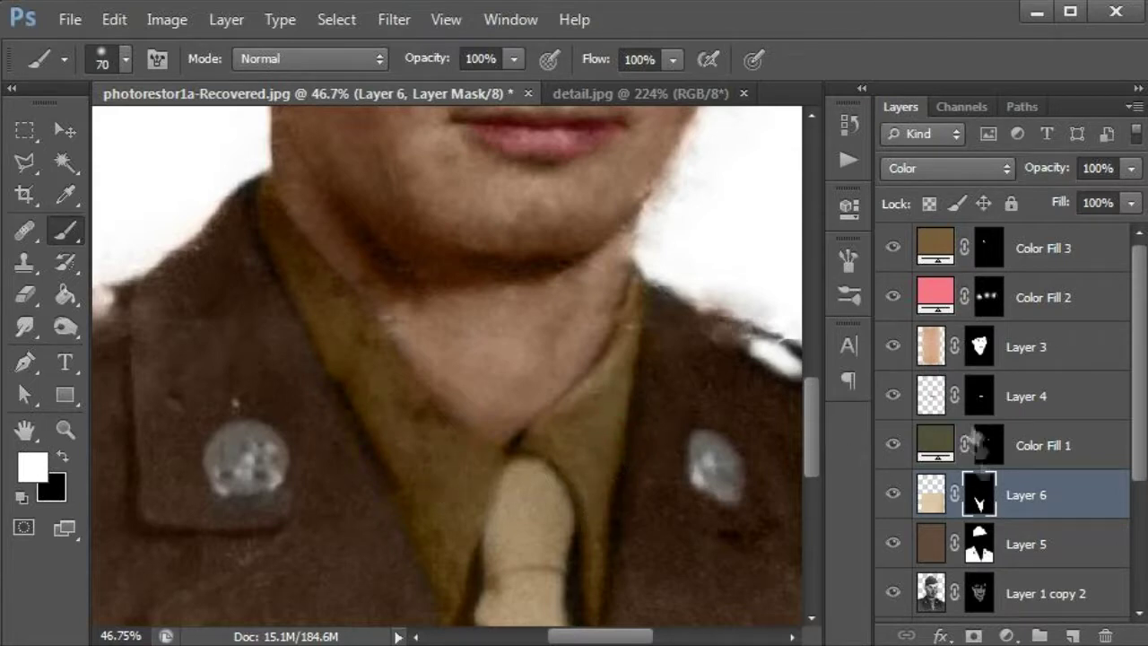
key(alt+bracketleft)
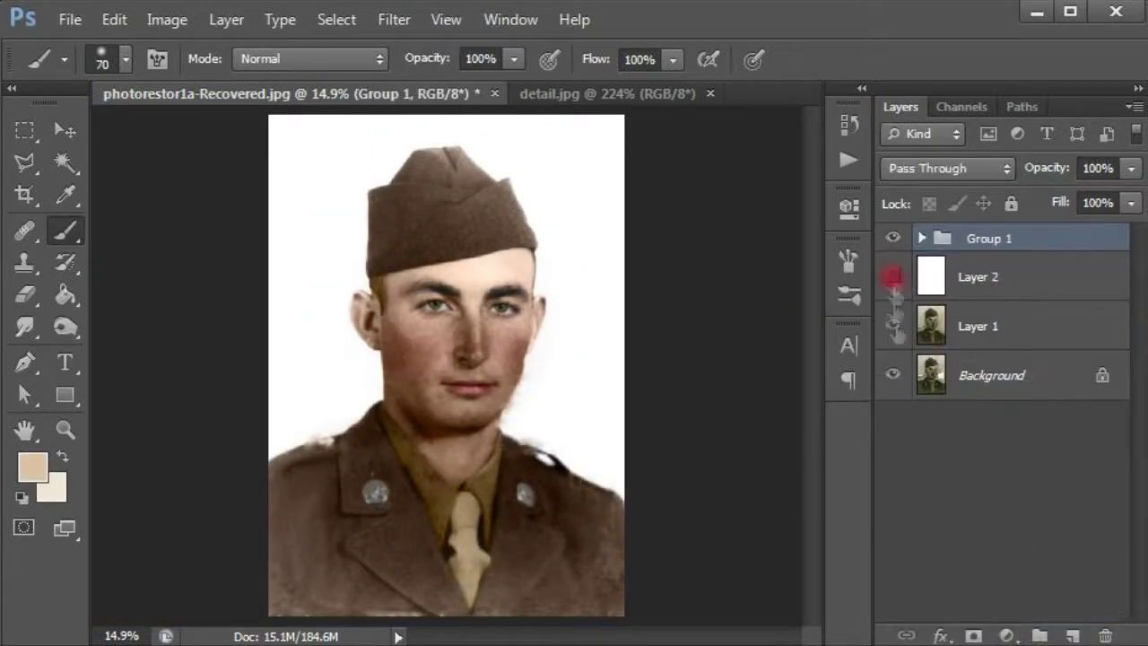
- Hide the plain white backdrop layer and compare the colourised group on and off
click(893, 276)
click(892, 238)
click(892, 237)
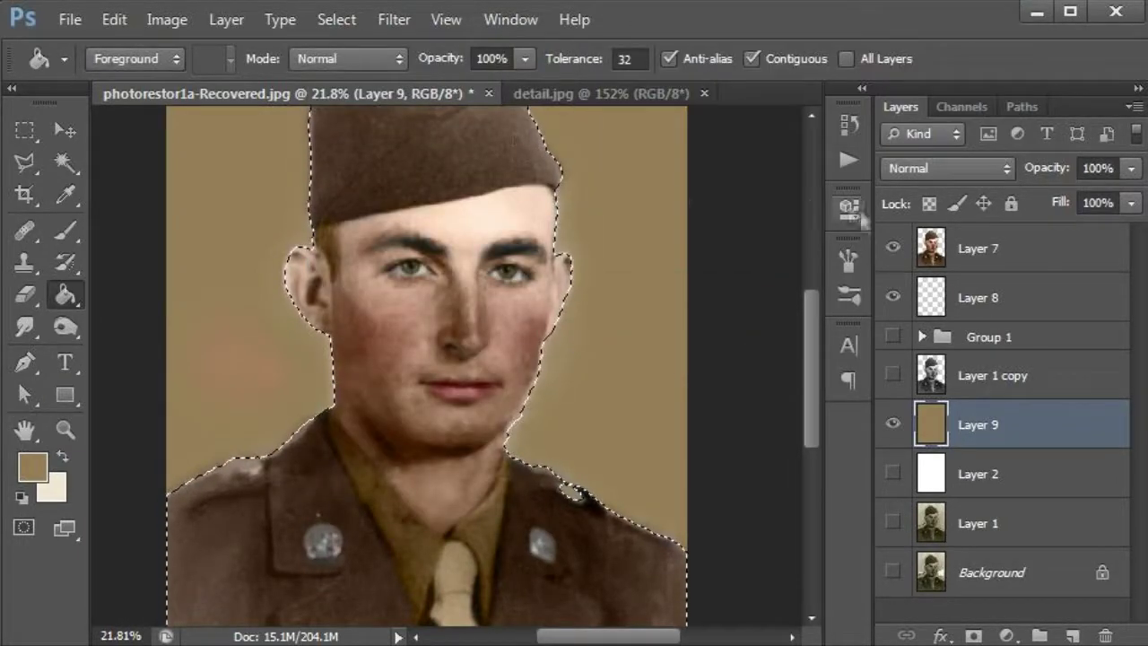
- Target the merged portrait Layer 7 and invert the selection to the background
click(1017, 248)
key(ctrl+shift+i)
key(m)
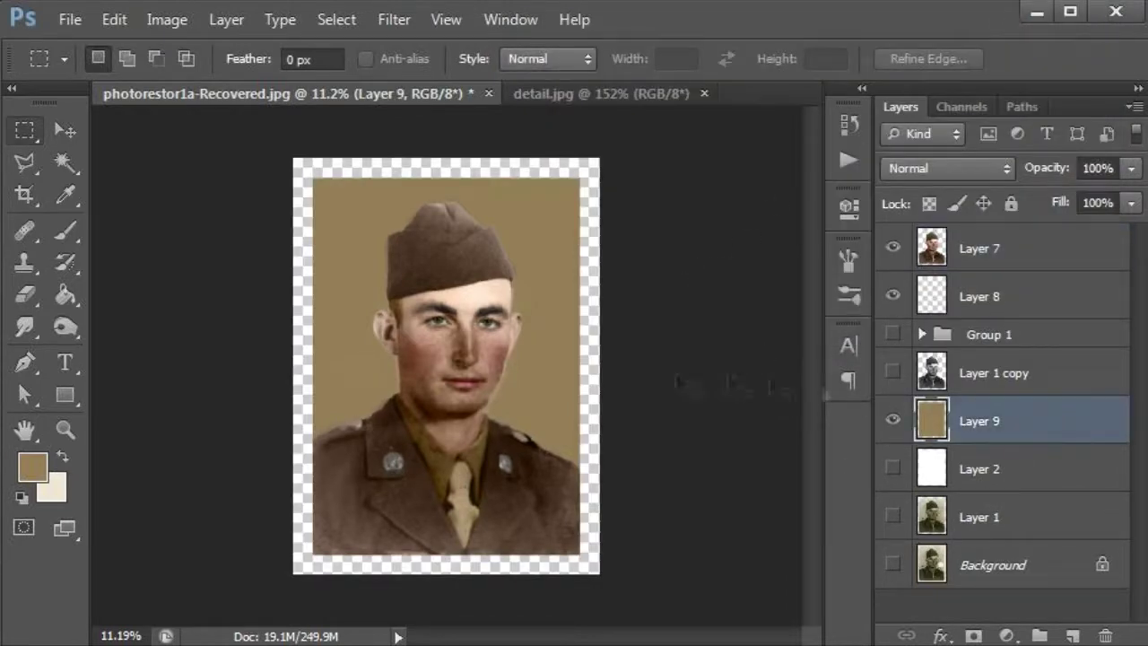
click(1011, 635)
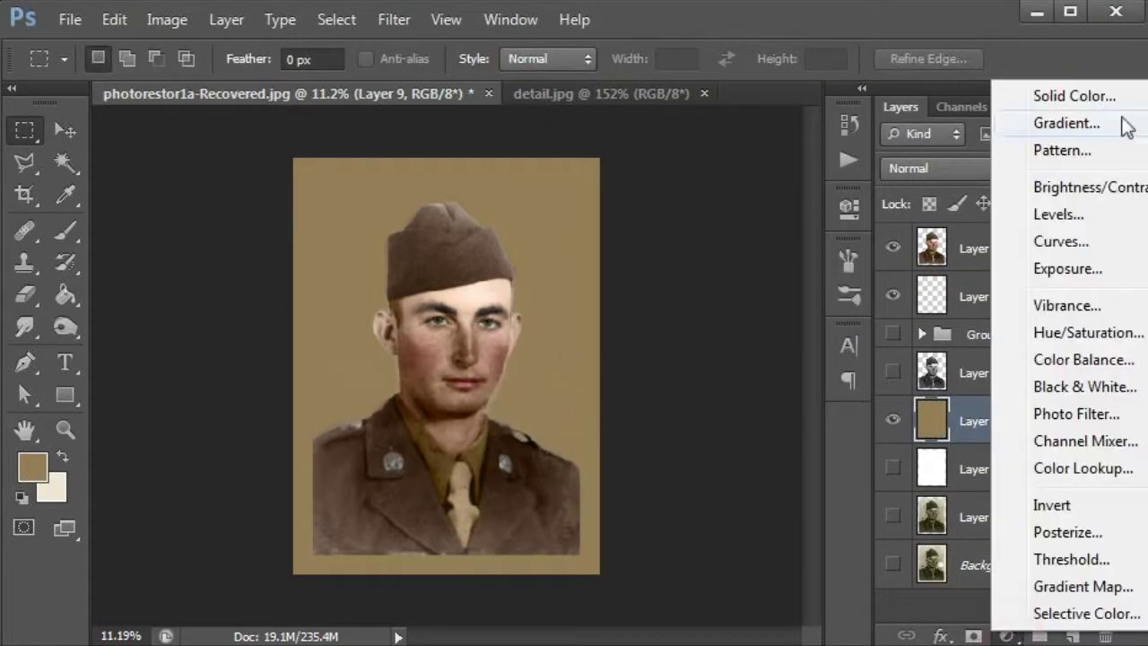
- Add a Gradient Fill layer and set its tan gradient colour stops
click(1120, 120)
click(954, 184)
click(913, 454)
double_click(913, 454)
key(Return)
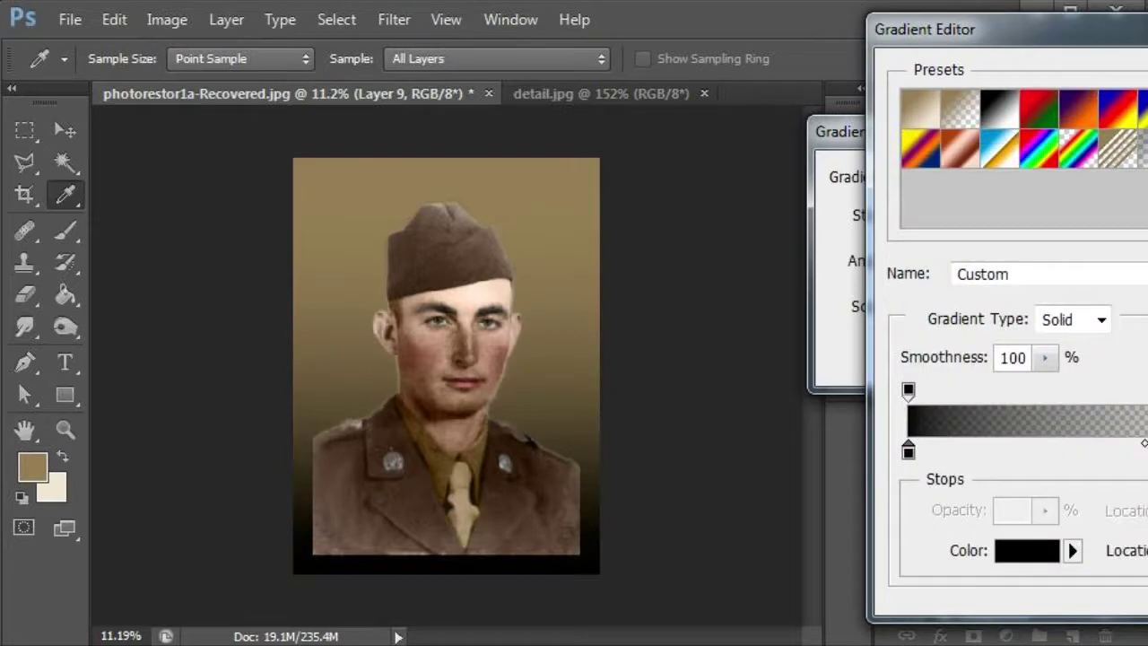
key(Return)
- Make the gradient Radial and Reversed with dark edges, scaled to 159%
click(990, 217)
click(924, 260)
click(954, 336)
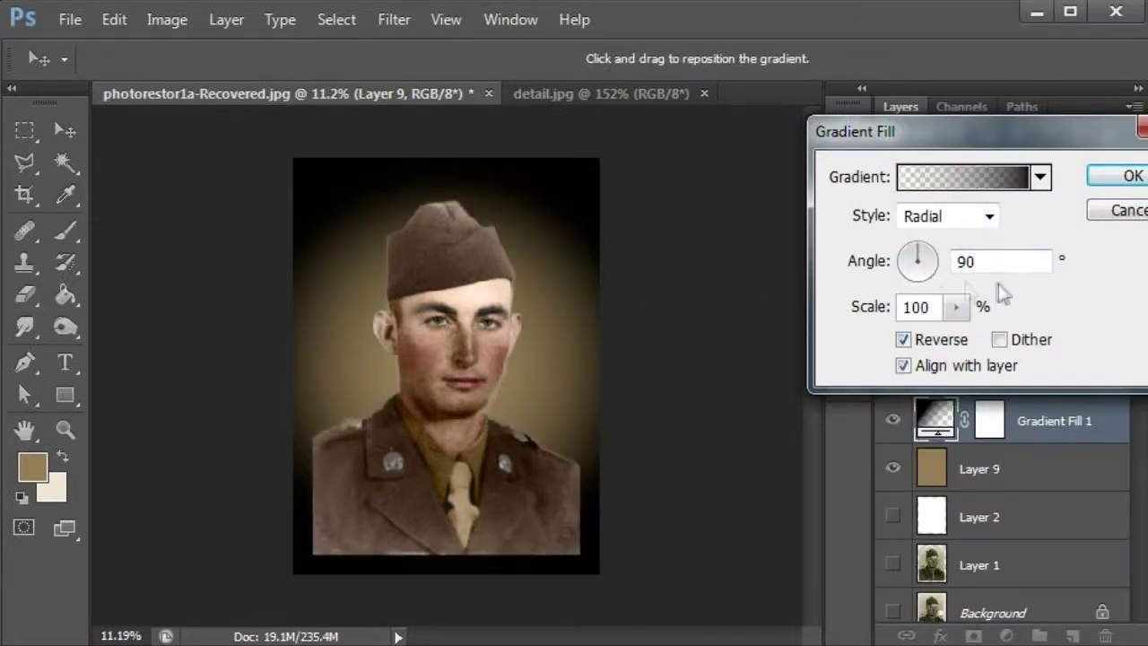
drag(916, 250, 929, 259)
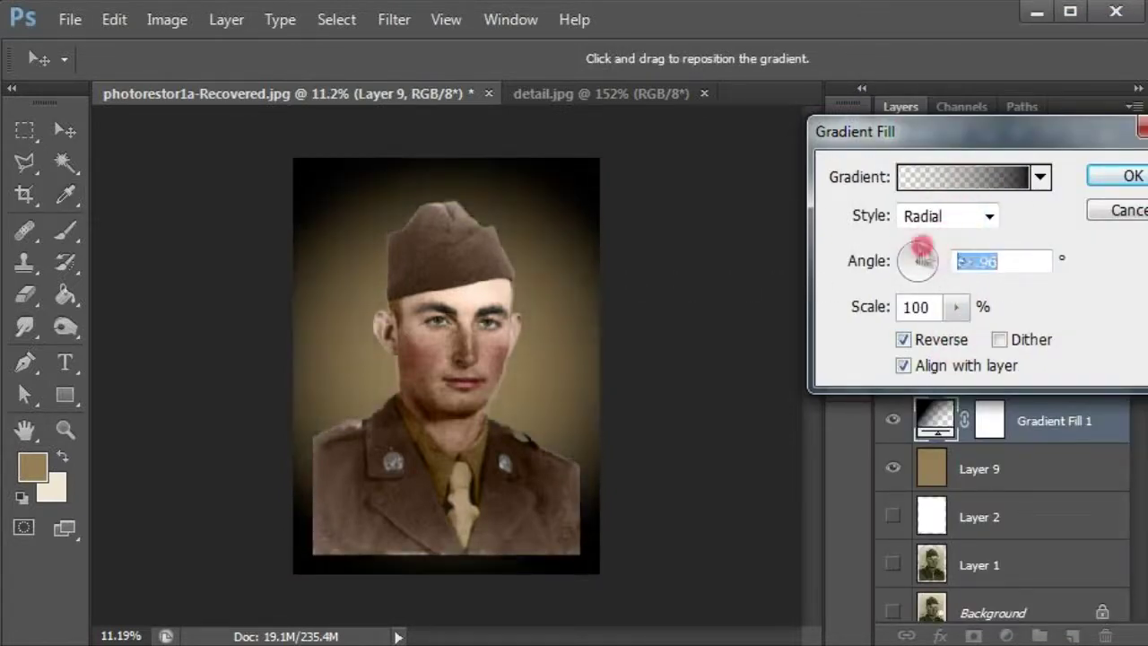
drag(917, 260, 918, 246)
drag(957, 307, 965, 343)
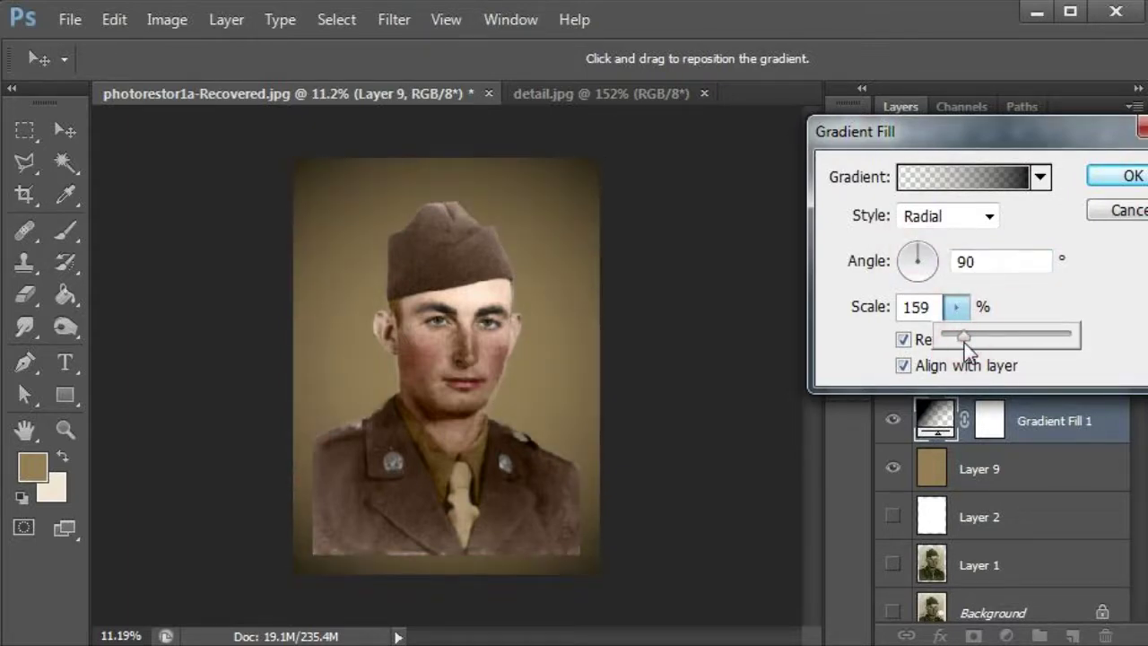
key(Return)
- Rasterize the gradient fill layer and merge it with Layer 9 below
right_click(1015, 424)
click(1077, 9)
shift+click(987, 469)
right_click(1015, 468)
click(1077, 352)
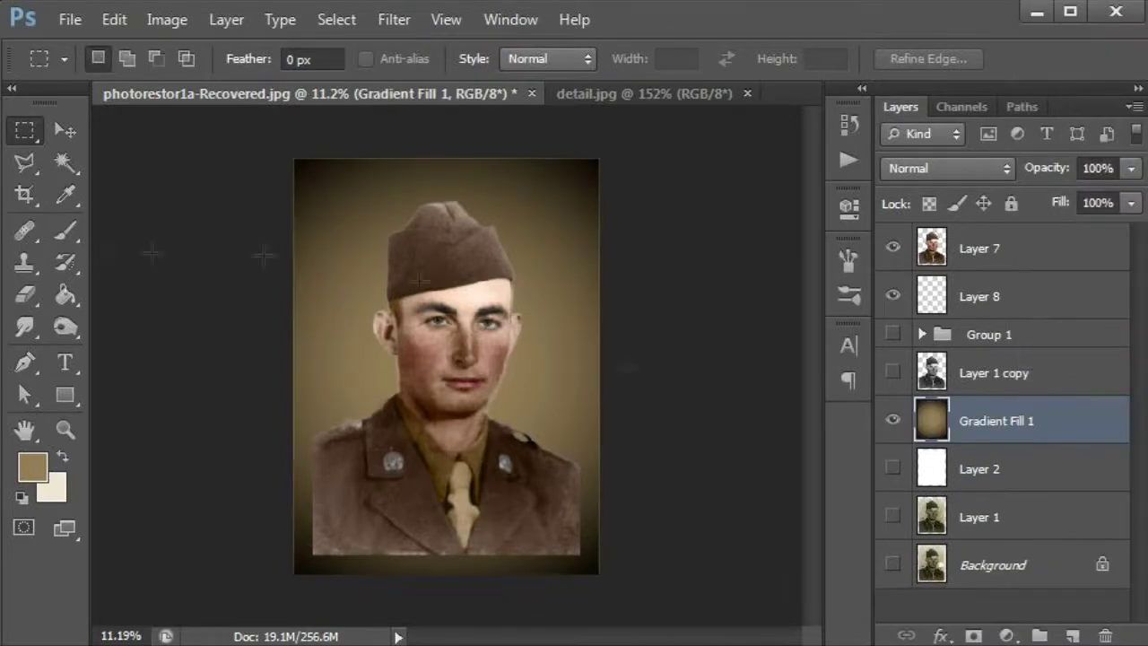
key(o)
right_click(399, 309)
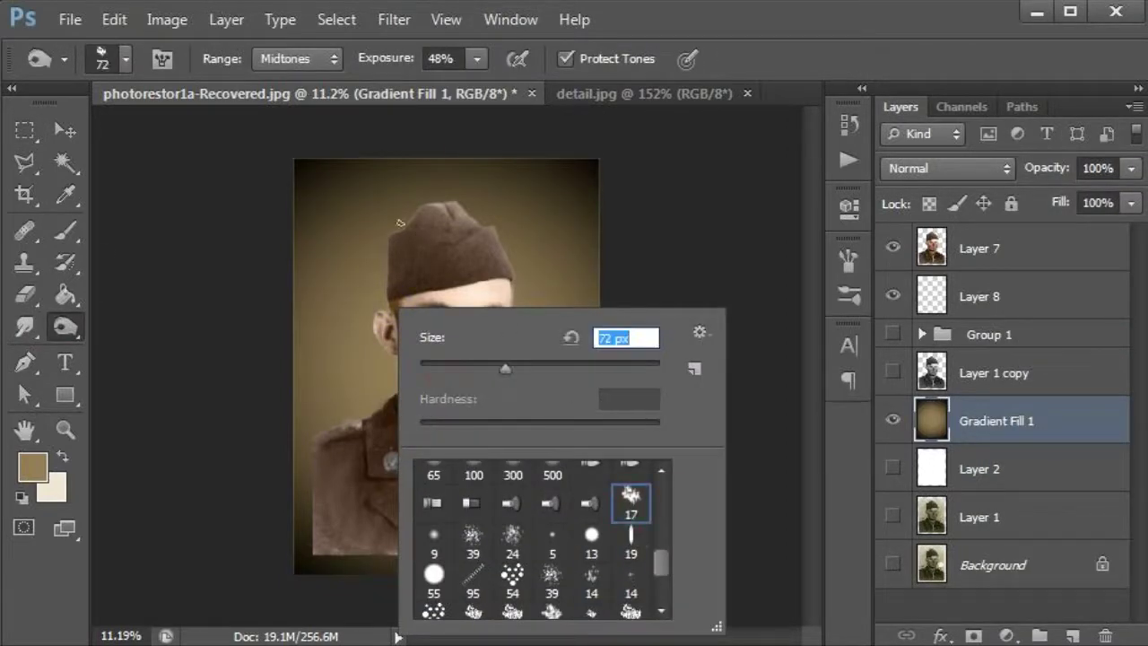
- Burn the background at low exposure around the head and along the left edge
drag(385, 59, 350, 61)
mouse_move(346, 201)
mouse_down()
mouse_move(323, 260)
mouse_move(467, 166)
mouse_move(524, 175)
mouse_move(604, 467)
mouse_up()
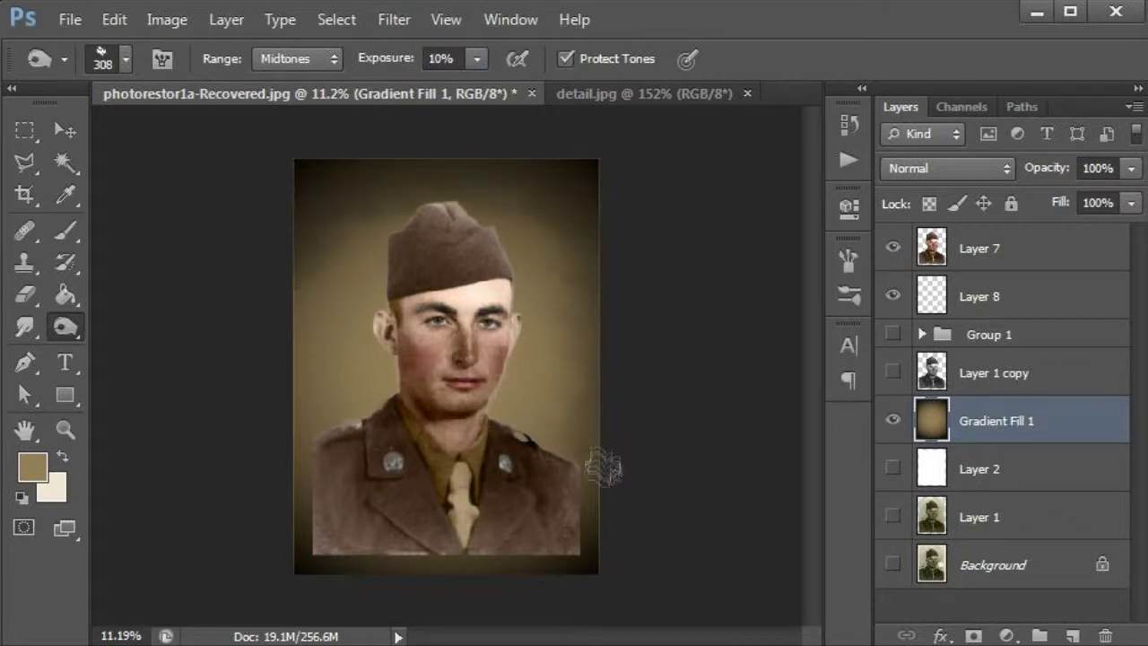
drag(275, 385, 321, 236)
drag(299, 371, 283, 226)
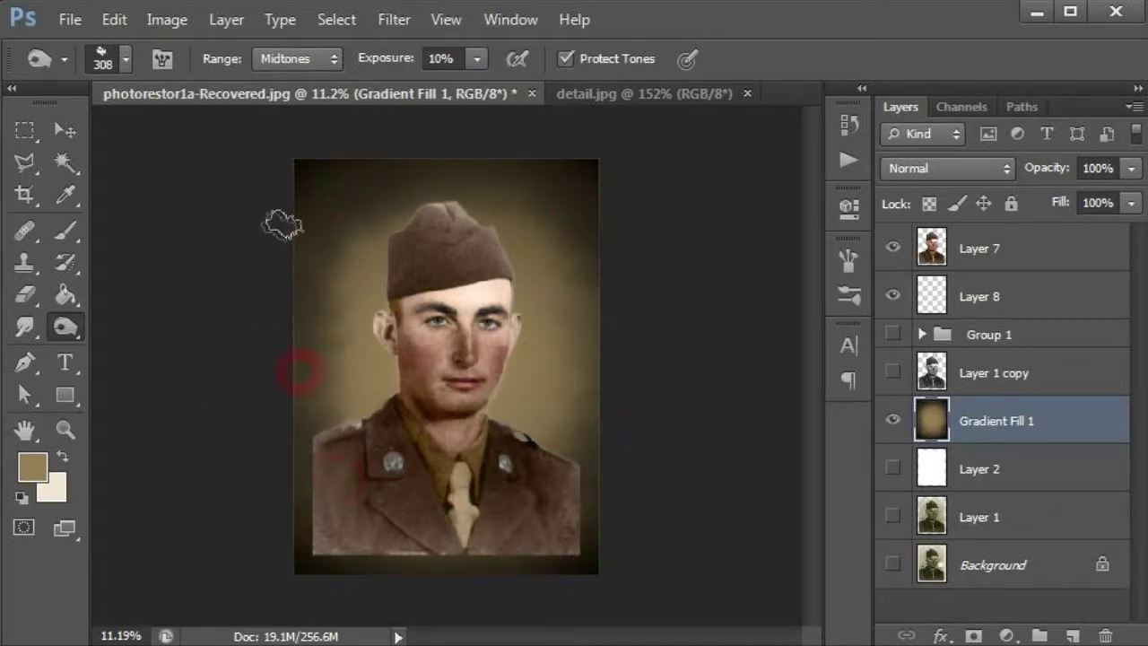
scroll(462, 381, up, 2)
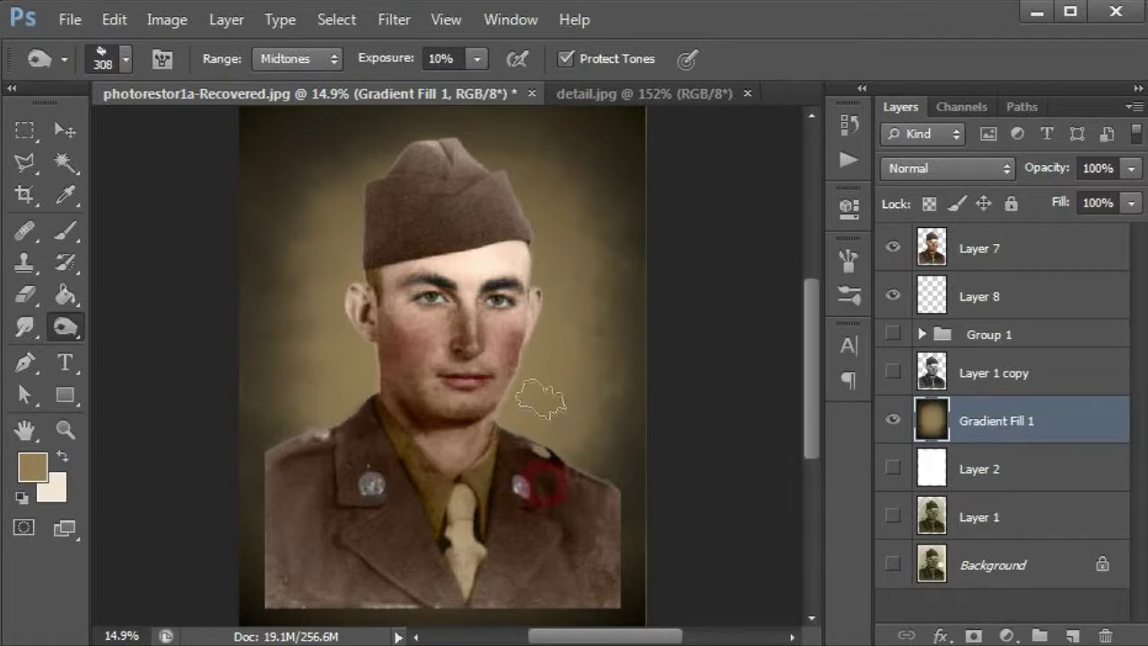
- Dodge the Midtones with a 197 px brush to brighten the glow around the figure
right_click(64, 326)
click(159, 326)
right_click(473, 325)
drag(608, 384, 526, 384)
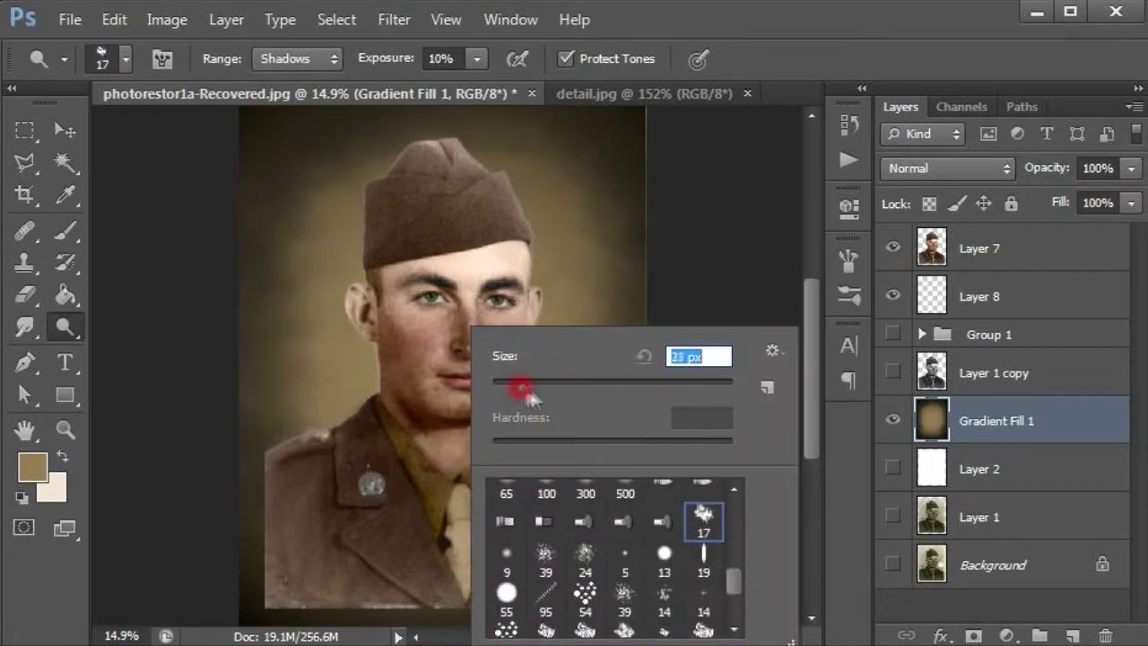
click(328, 59)
click(279, 93)
right_click(597, 192)
drag(642, 223, 726, 223)
key(Return)
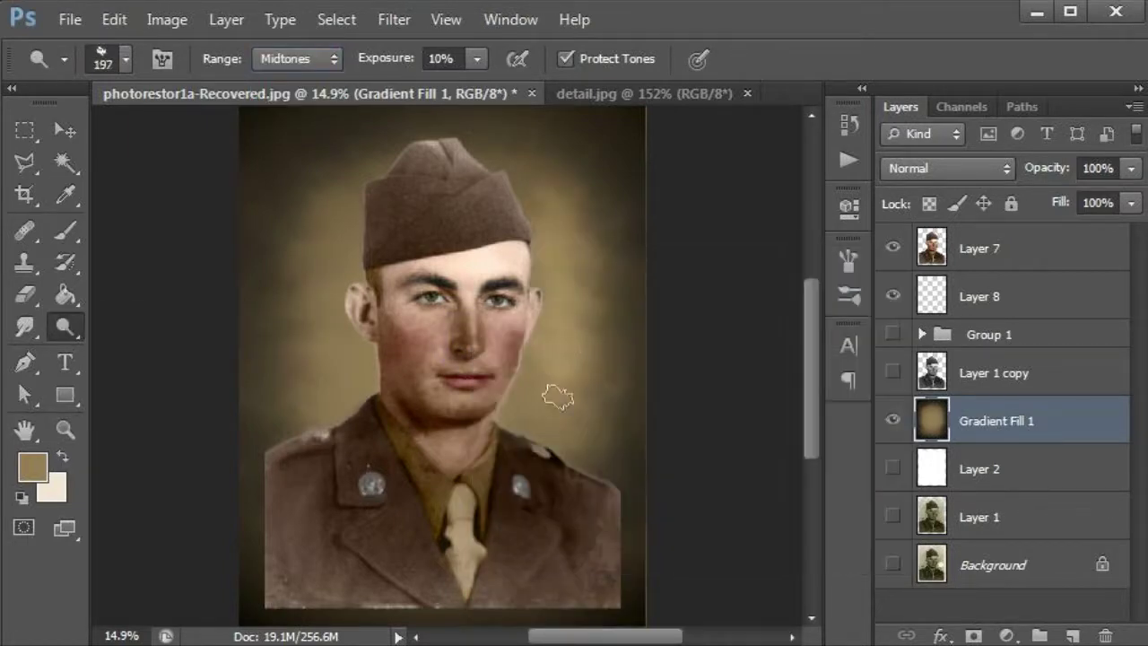
drag(465, 139, 619, 431)
scroll(538, 404, down, 2)
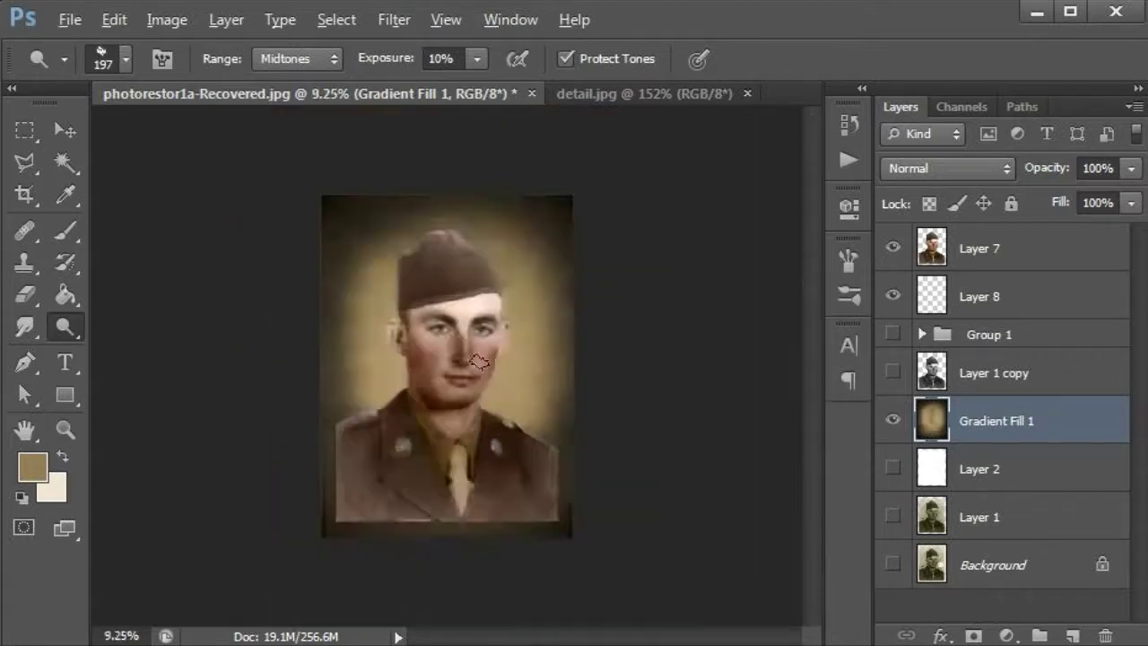
scroll(390, 488, up, 2)
scroll(512, 289, up, 1)
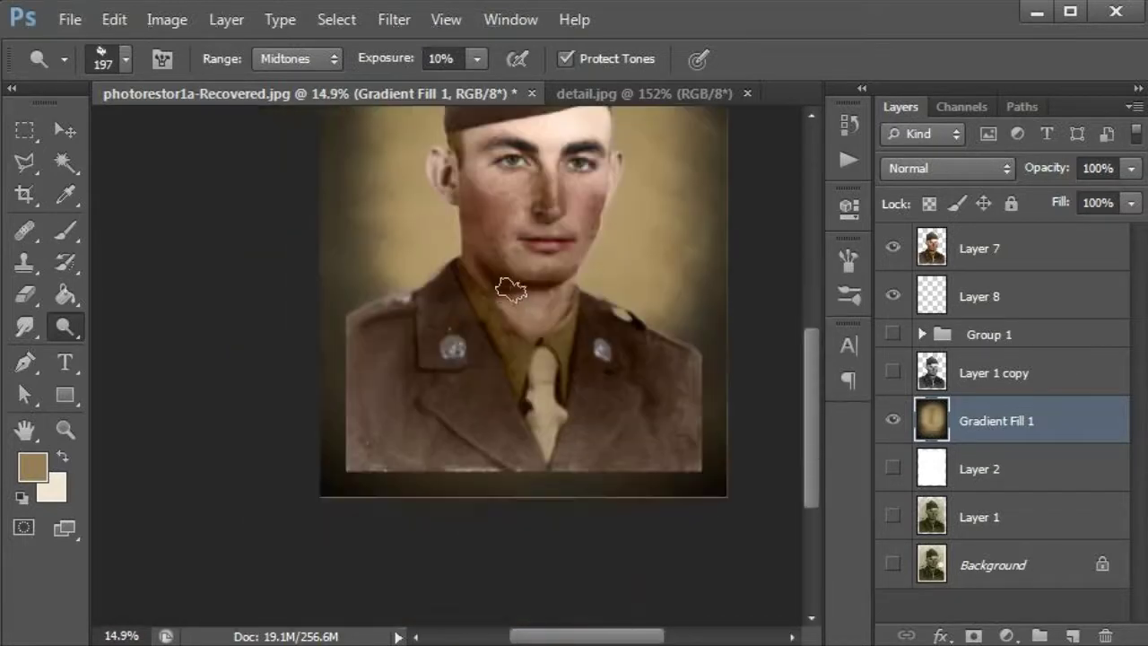
- Select Layer 7 and switch to the Brush tool with its tip choices
click(994, 256)
click(65, 230)
right_click(607, 327)
scroll(744, 557, down, 5)
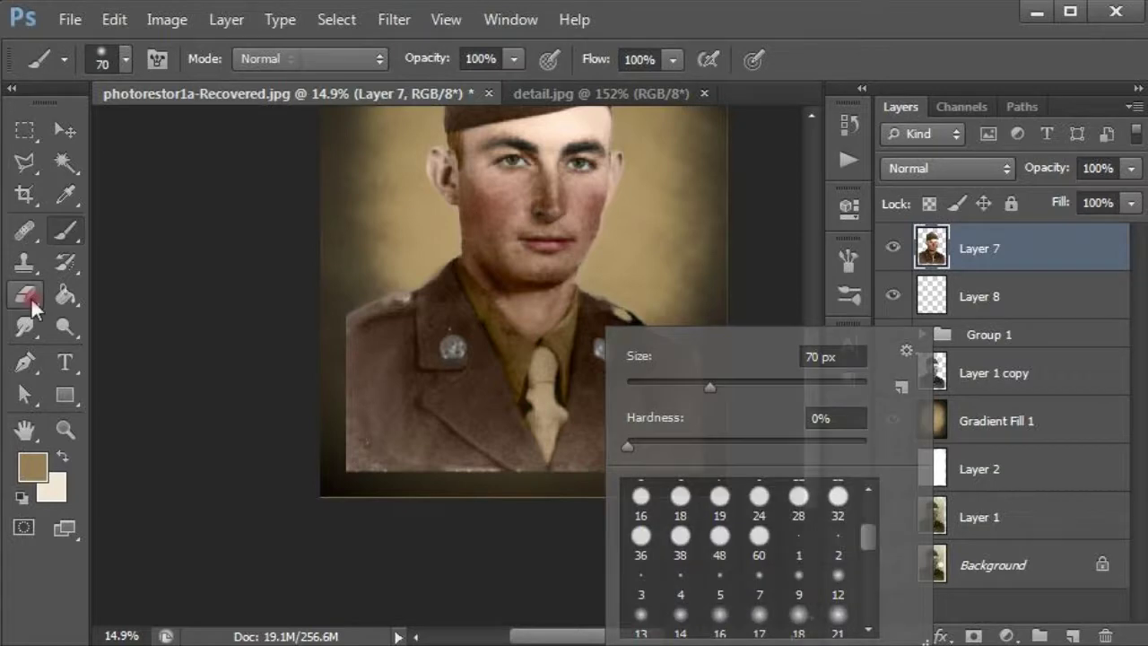
- Softly erase the lower and left uniform with a 187 px soft textured 17 Eraser
click(25, 296)
right_click(709, 327)
scroll(933, 556, down, 2)
click(941, 561)
key(Return)
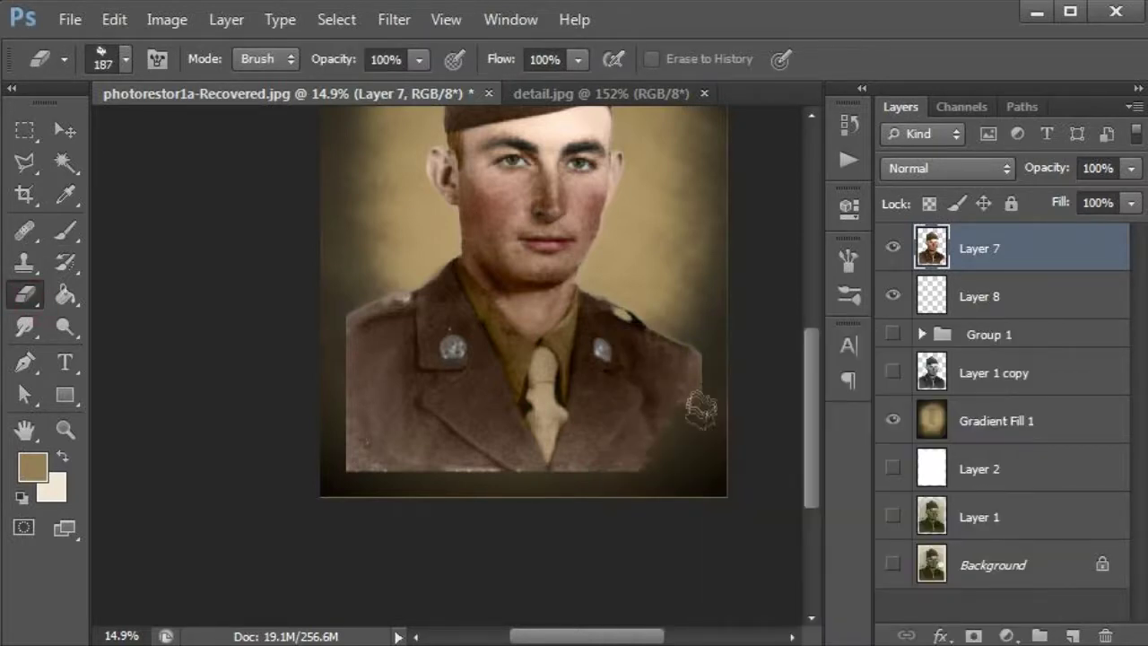
drag(372, 323, 601, 485)
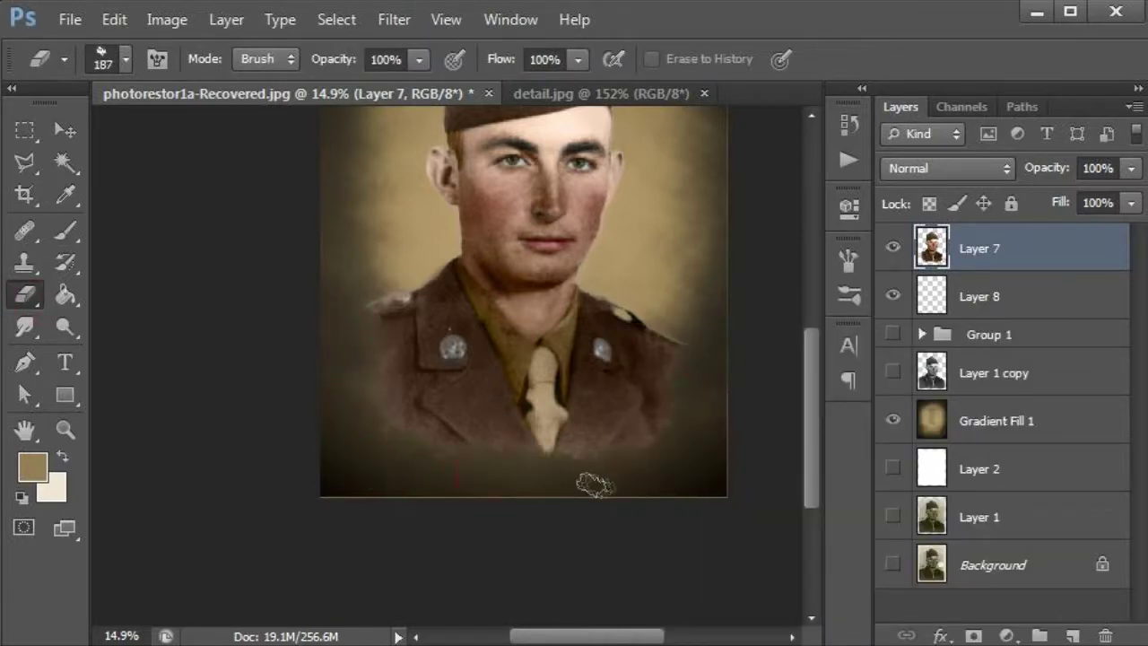
- Set up the Smudge brush, reviewing its Scattering and Transfer settings, and smudge the uniform edge
click(25, 327)
right_click(550, 325)
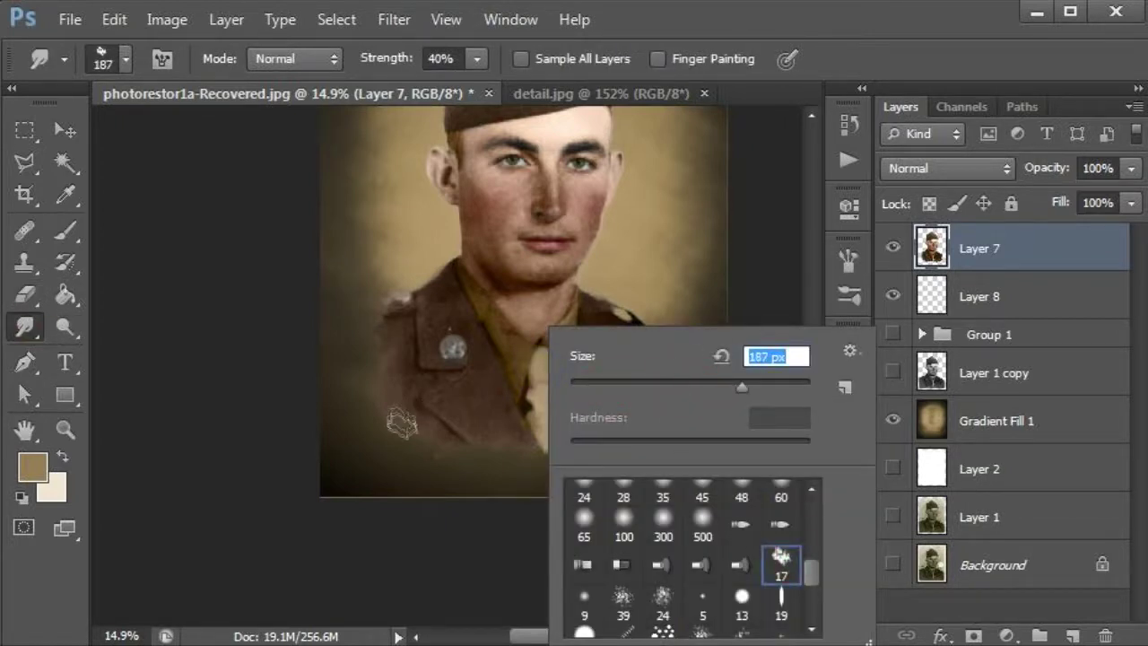
key(Escape)
right_click(497, 444)
key(Escape)
click(848, 260)
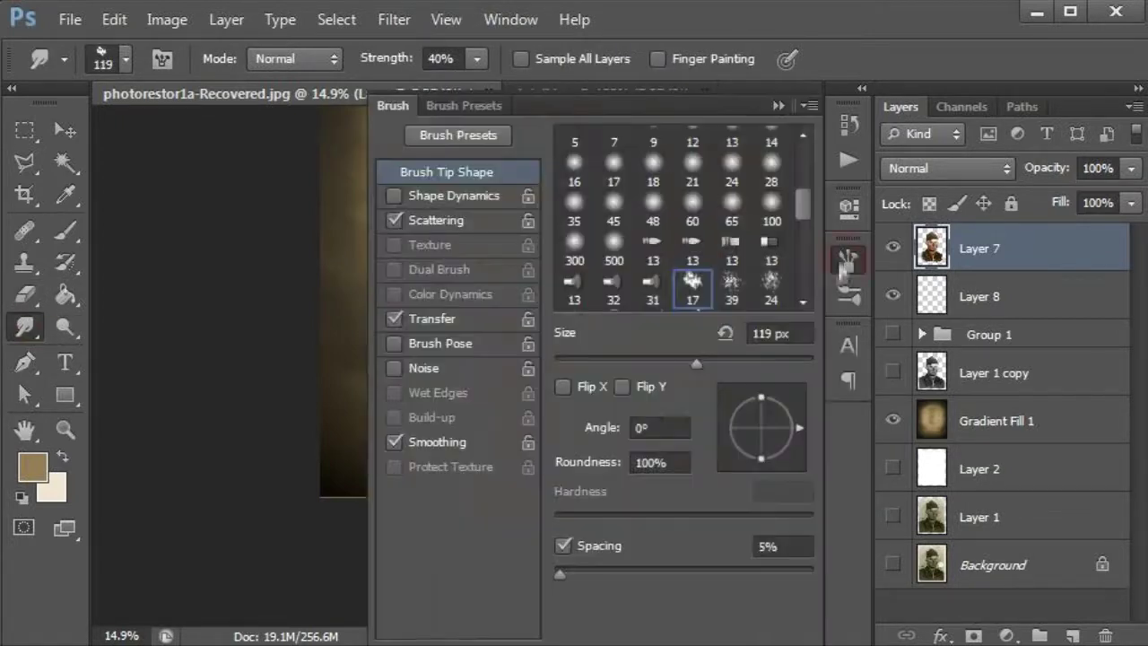
click(448, 221)
click(439, 318)
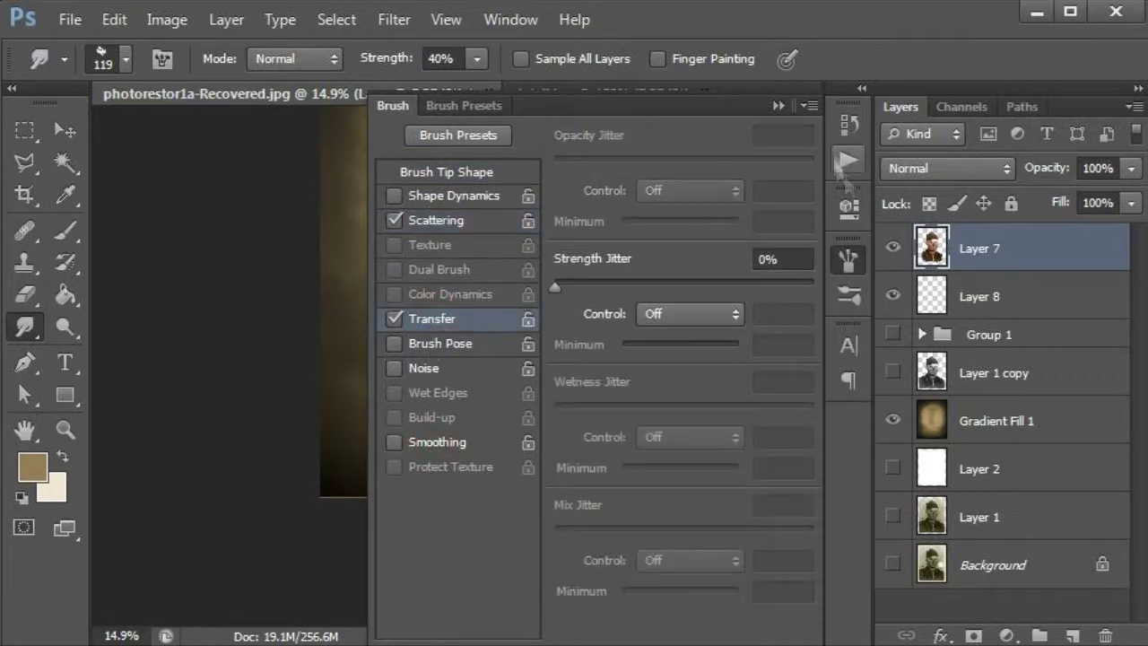
click(402, 439)
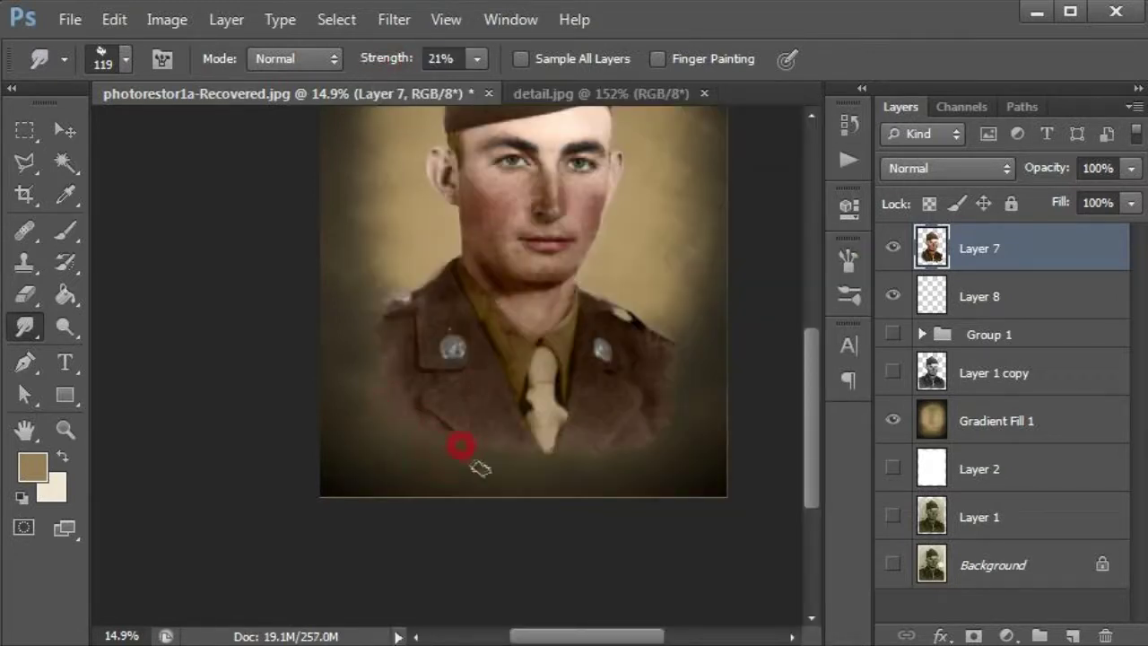
scroll(379, 308, up, 2)
scroll(400, 282, up, 2)
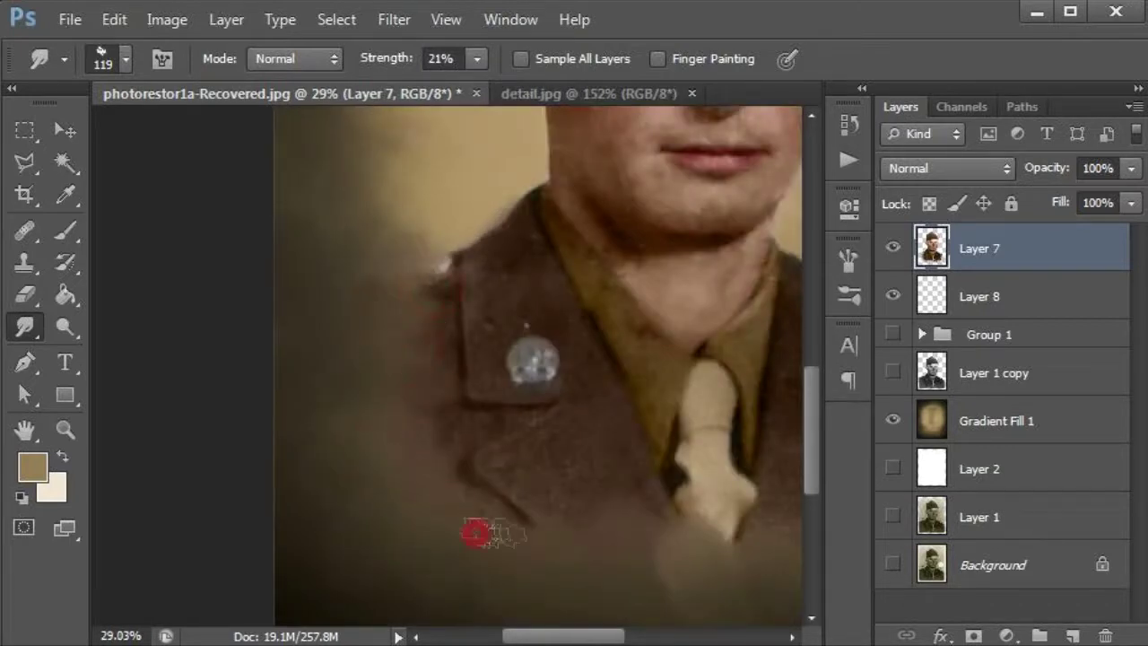
drag(474, 531, 401, 401)
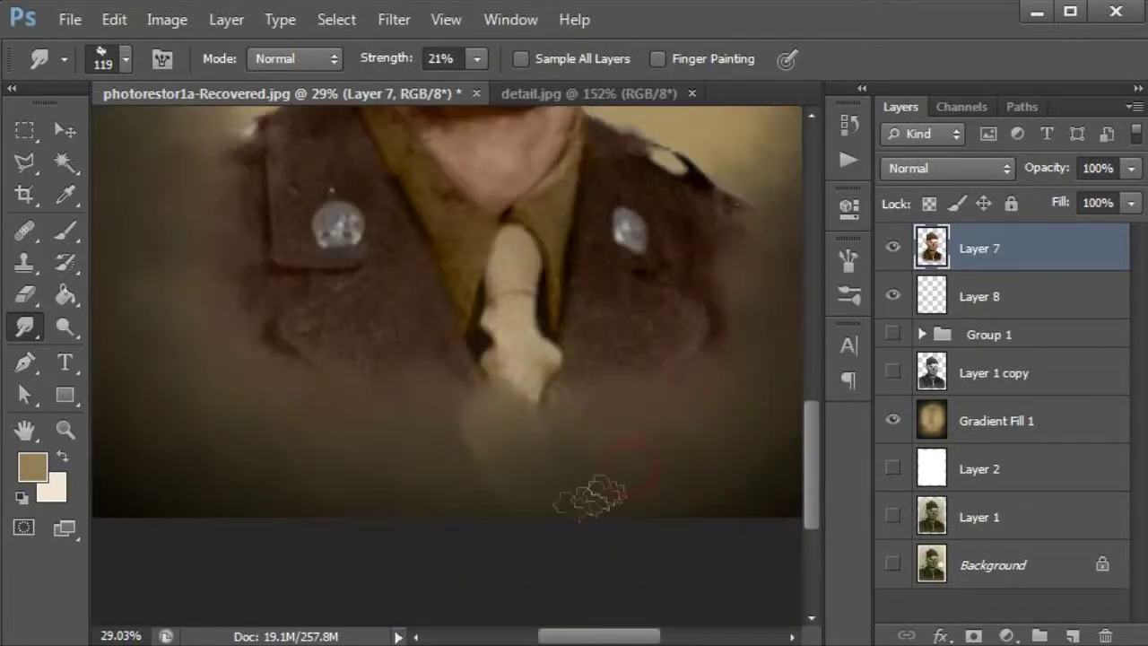
scroll(590, 498, down, 3)
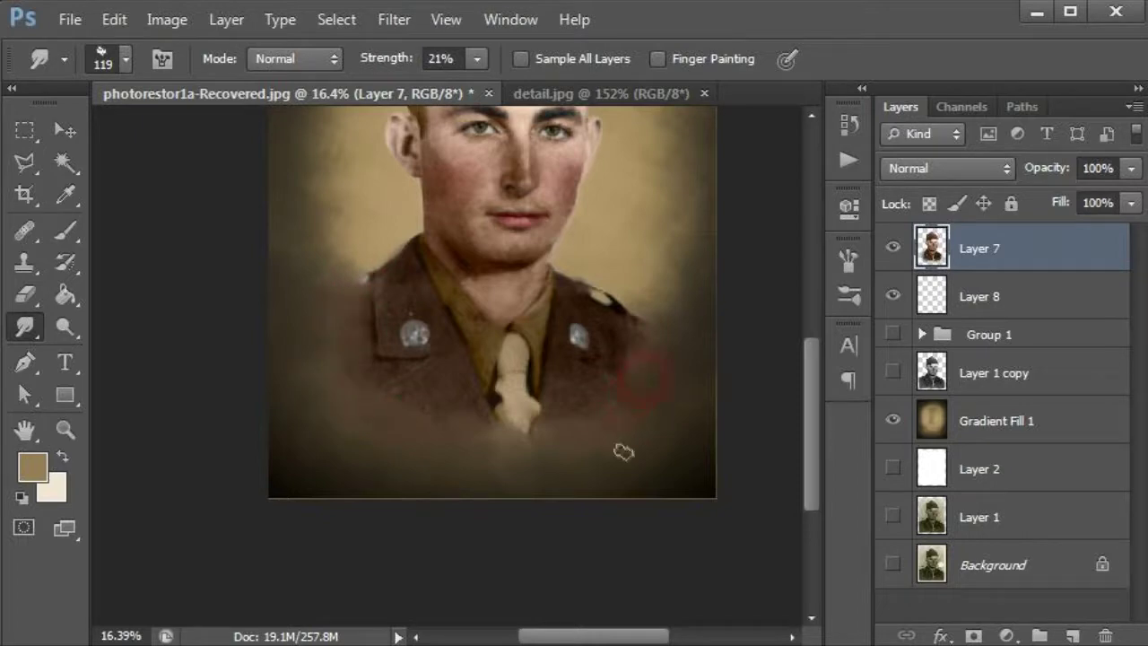
scroll(624, 452, down, 3)
- Add a Hue/Saturation adjustment layer above Gradient Fill 1
click(996, 421)
click(1007, 635)
click(1050, 333)
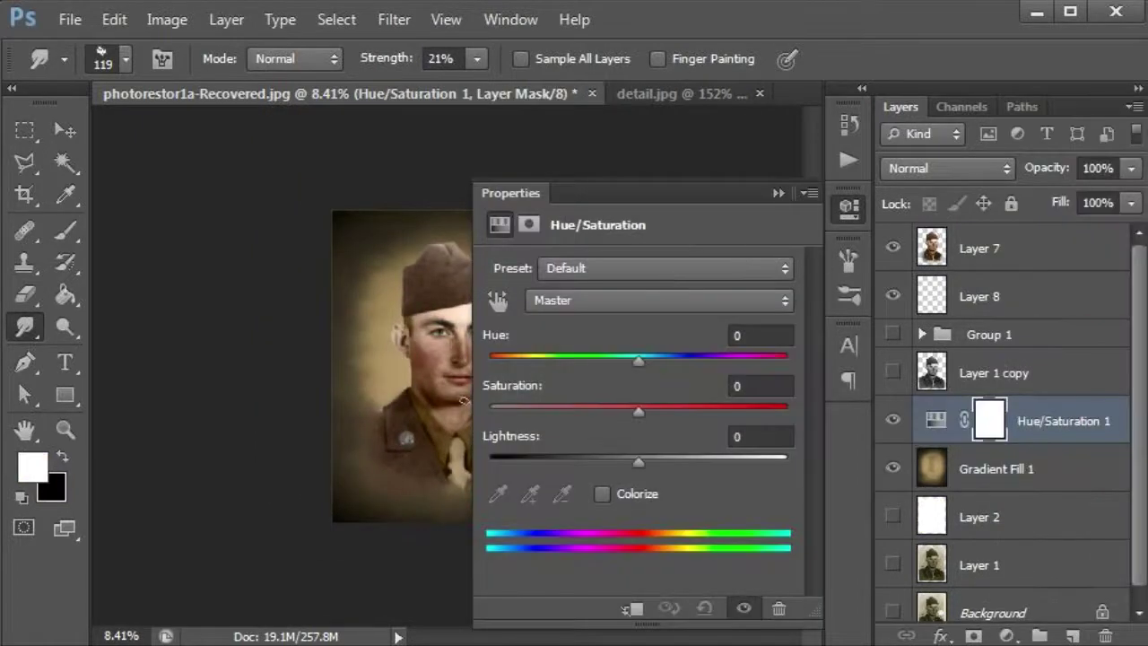
- Colorize the backdrop sepia at hue 40, saturation 24, lightness +1, then select both background layers
mouse_move(529, 361)
mouse_down()
mouse_move(518, 361)
mouse_move(523, 369)
mouse_up()
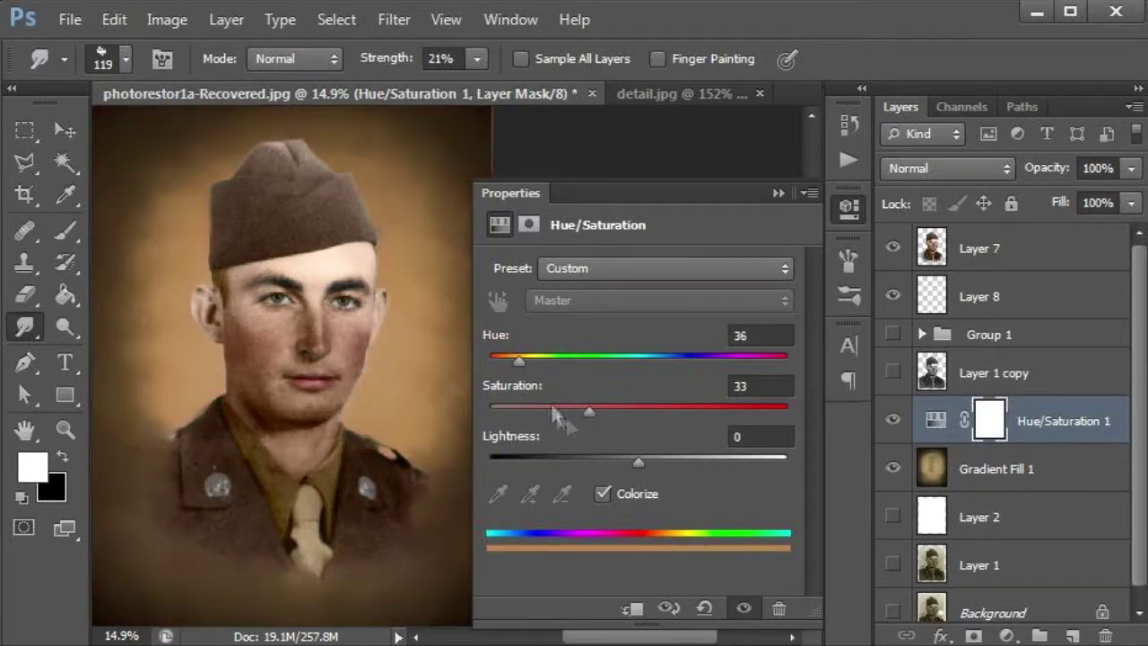
mouse_move(635, 466)
mouse_down()
mouse_move(655, 456)
mouse_move(639, 462)
mouse_up()
drag(519, 360, 529, 361)
mouse_move(579, 409)
mouse_down()
mouse_move(615, 410)
mouse_move(560, 410)
mouse_up()
click(538, 354)
key(ctrl+0)
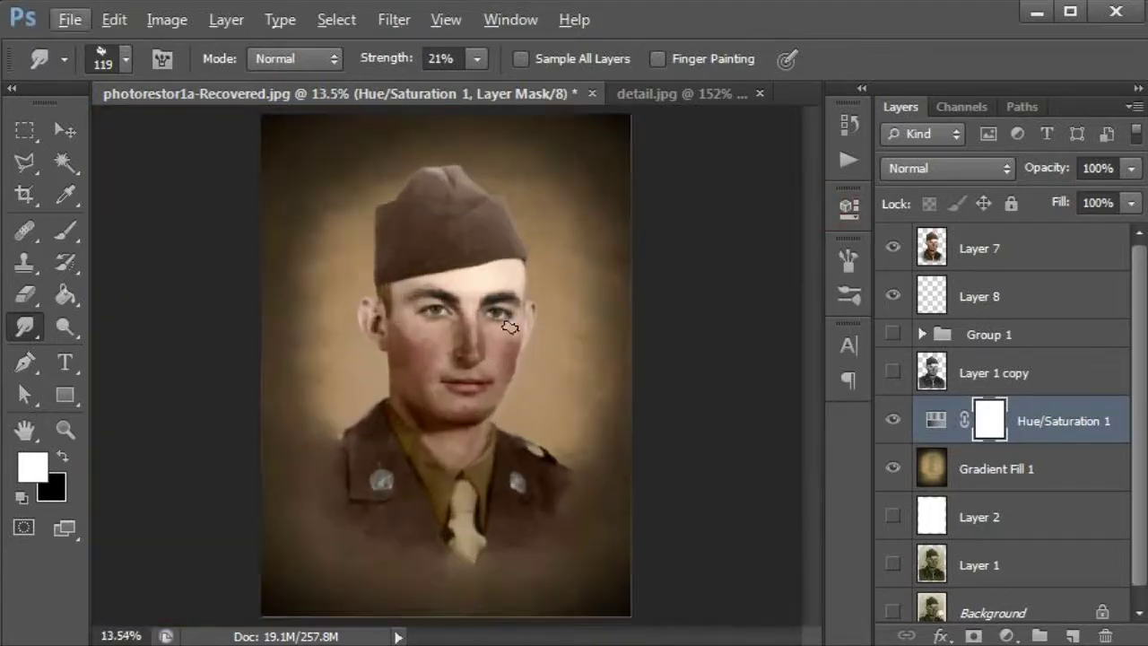
click(1021, 471)
click(1099, 428)
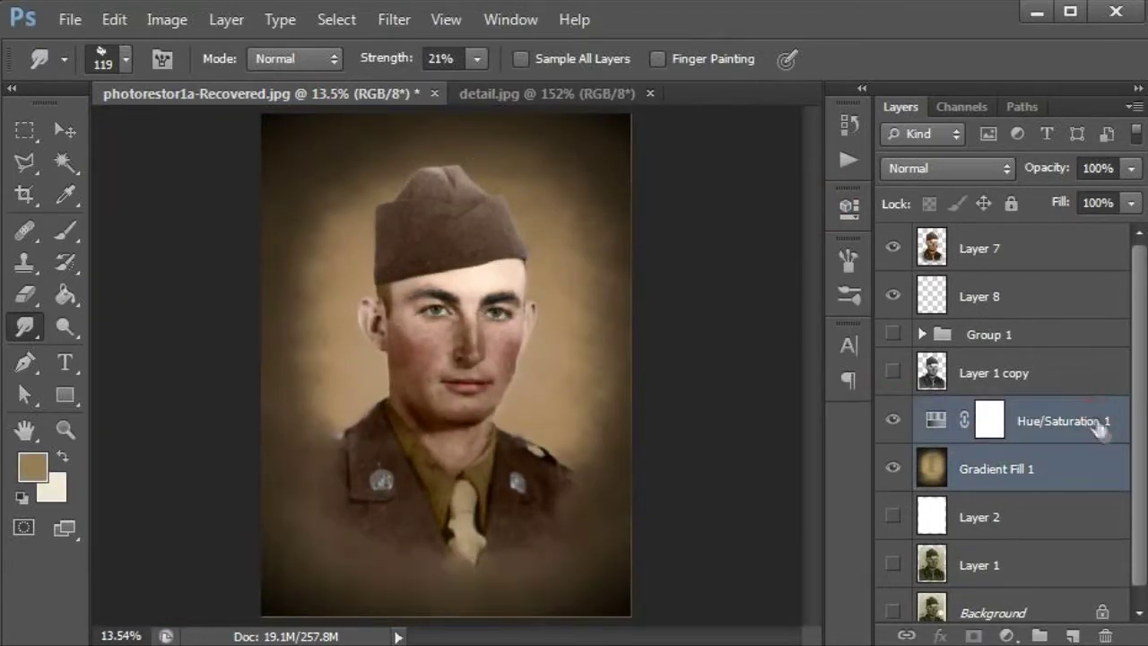
- Move Hue/Saturation 1 and Gradient Fill 1 under Layer 7, then set a 160 px Blur brush
drag(1082, 459, 1089, 269)
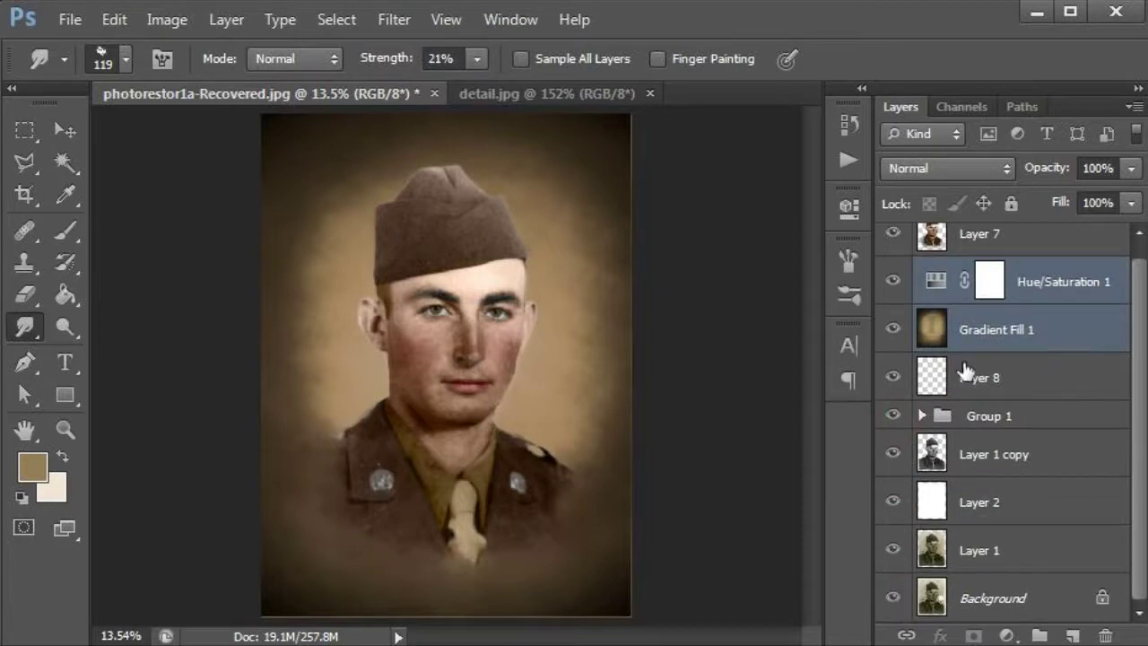
click(978, 235)
right_click(25, 326)
click(89, 321)
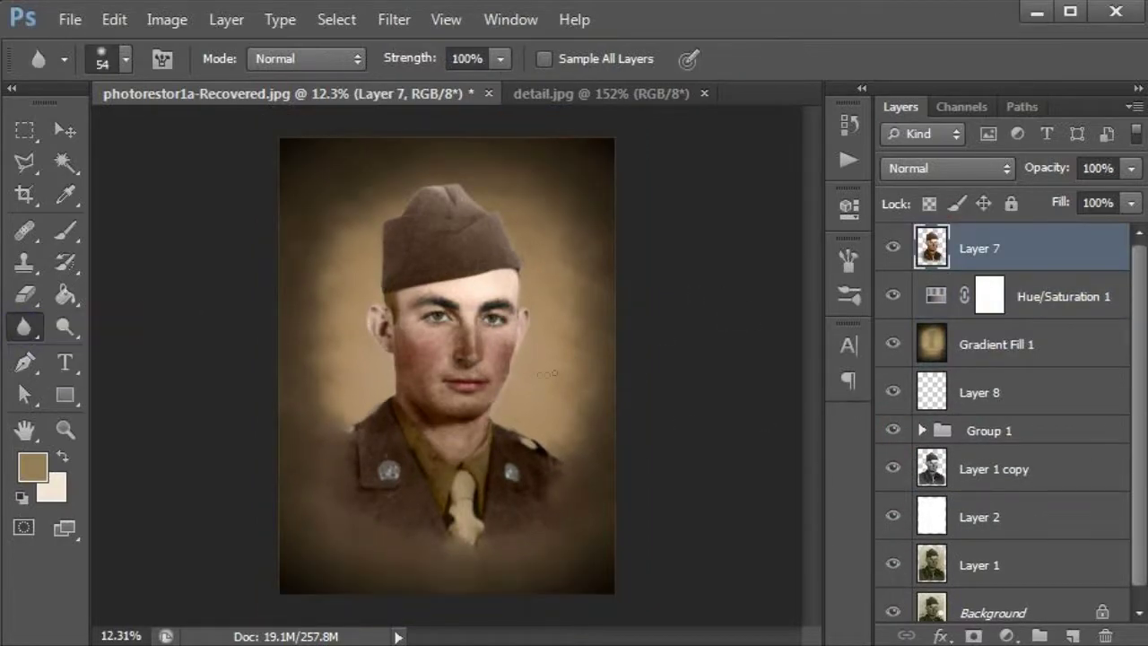
scroll(523, 366, up, 4)
right_click(557, 328)
text(160)
key(Return)
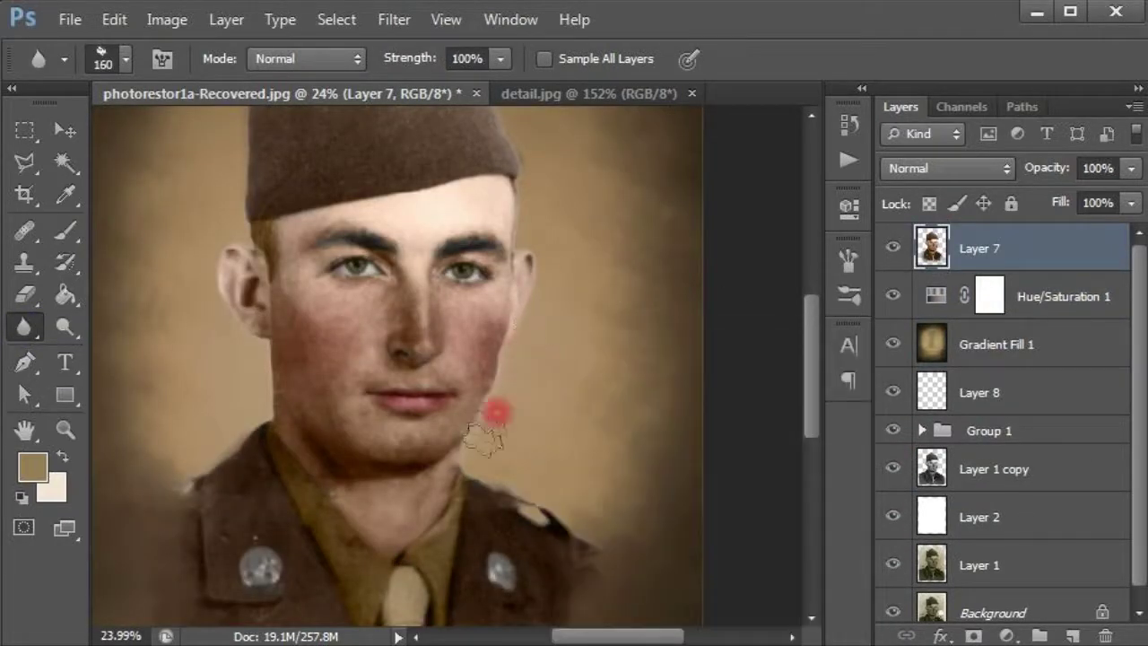
- Hide Group 1 and the other unused lower layers
drag(893, 430, 893, 601)
scroll(534, 296, up, 3)
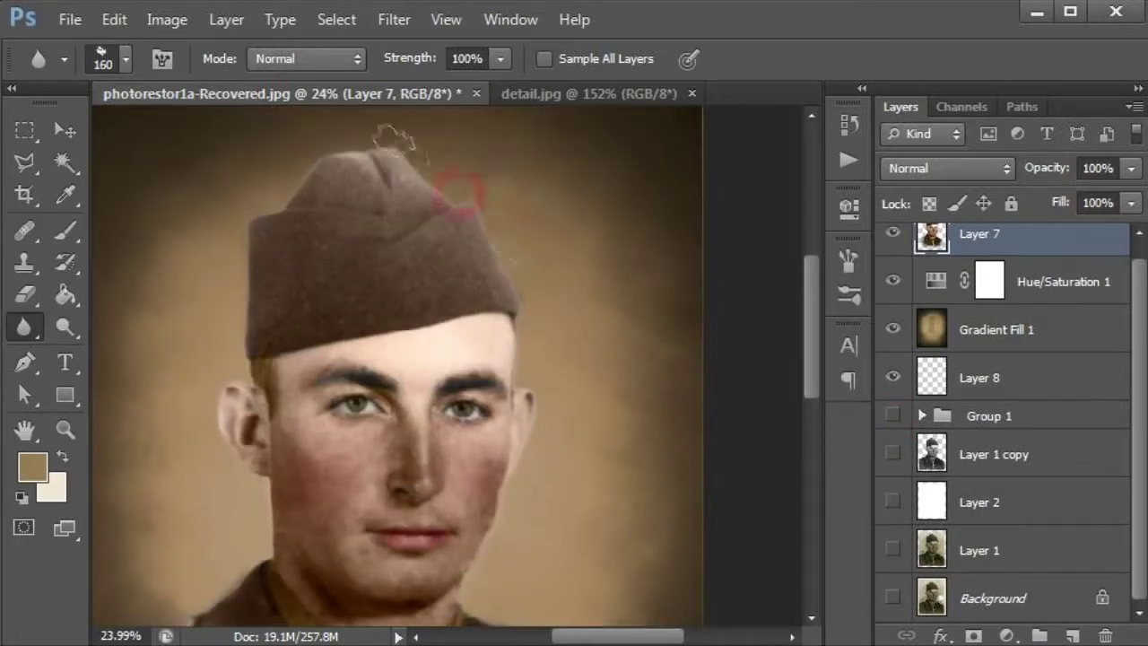
scroll(255, 493, down, 5)
scroll(381, 368, left, 4)
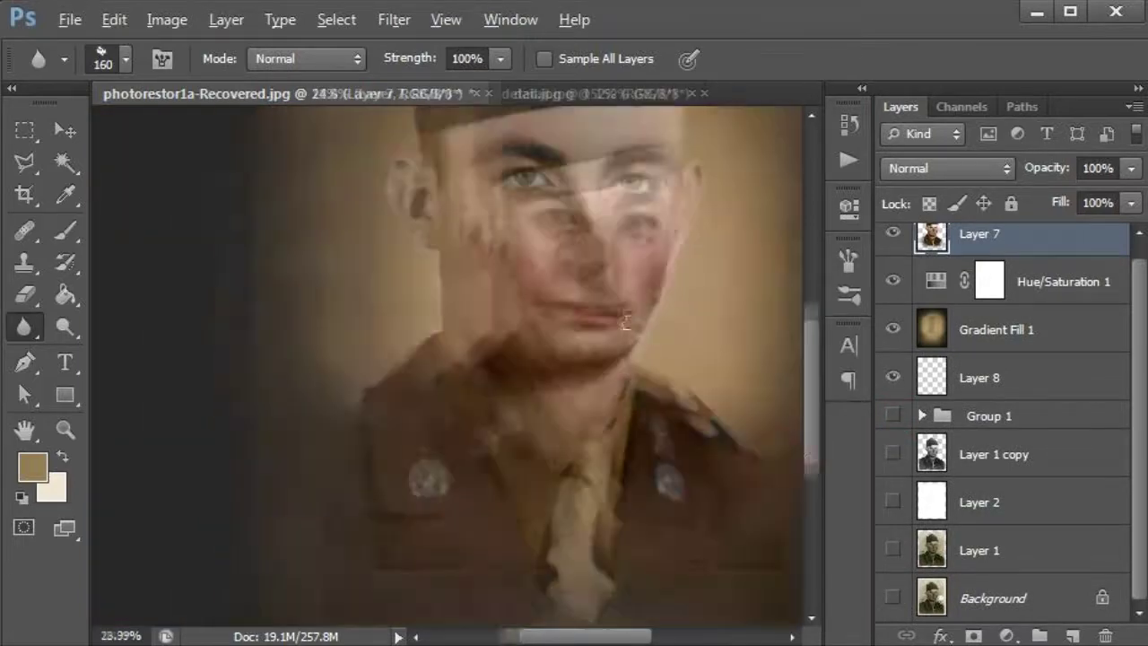